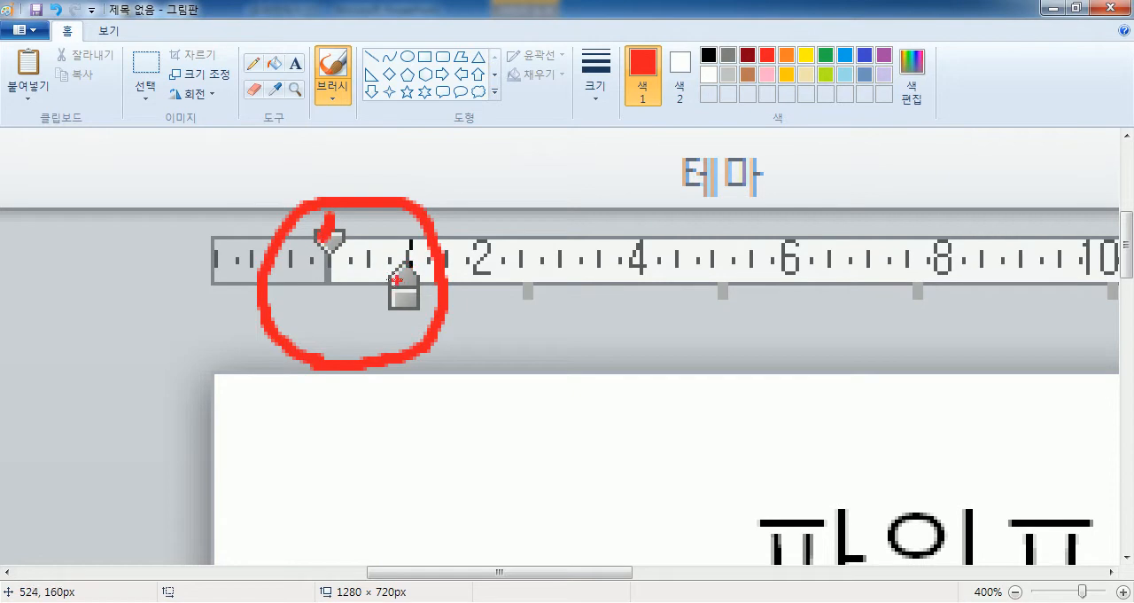
Mark the ruler's lower indent marker with a red brush dot and write the numbers 3 and 2 beside the circled markers.
drag(396, 302, 400, 310)
mouse_move(492, 328)
mouse_down()
mouse_move(505, 439)
mouse_move(459, 432)
mouse_up()
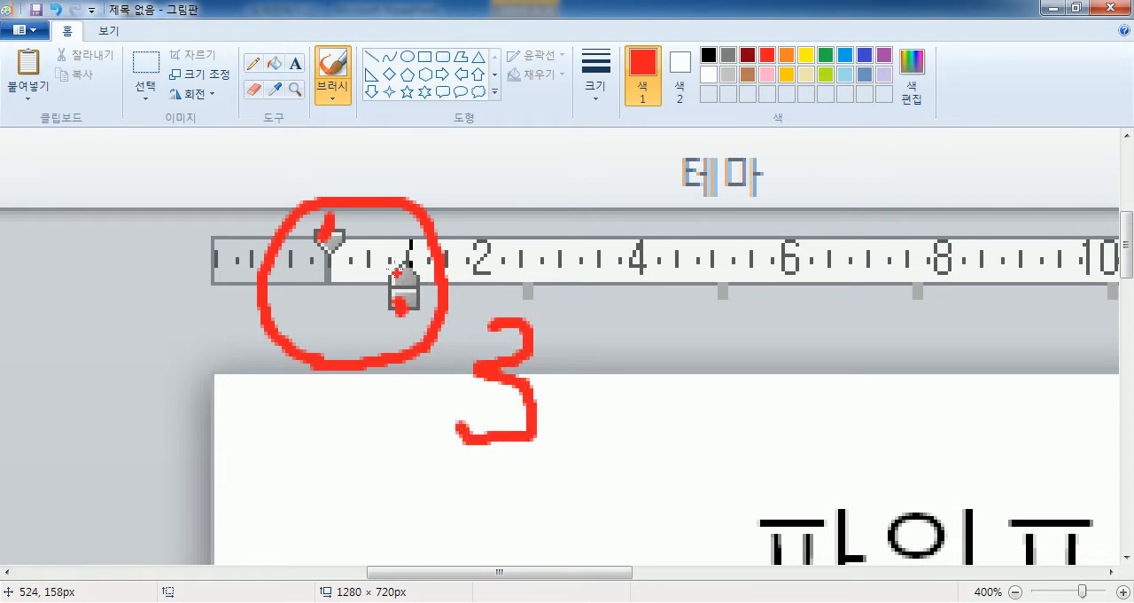
mouse_move(485, 215)
mouse_down()
mouse_move(519, 213)
mouse_move(541, 259)
mouse_up()
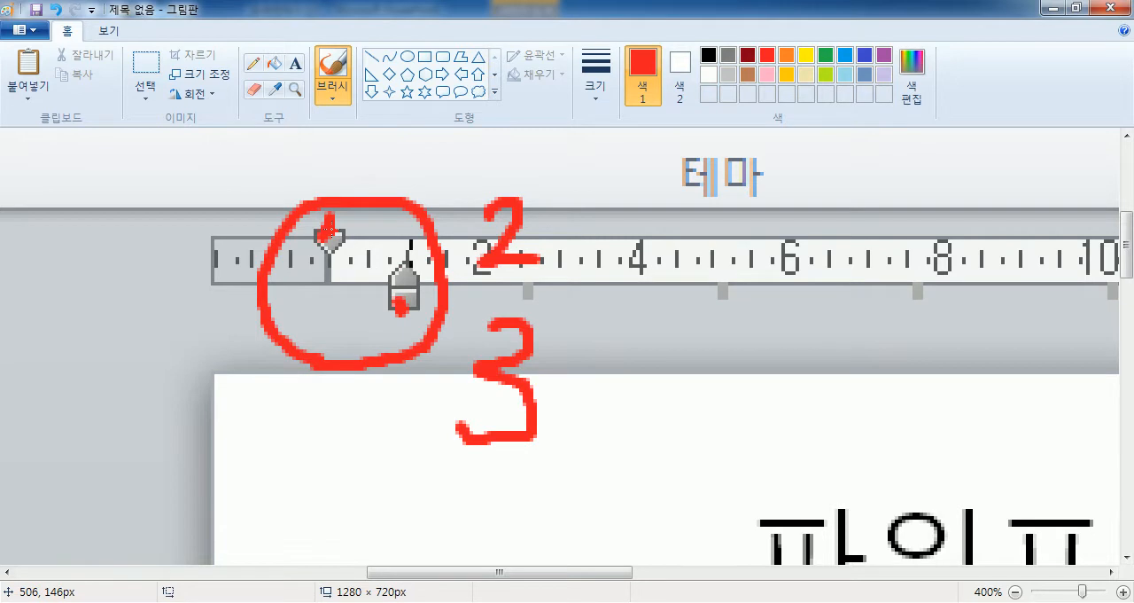
Switch to PowerPoint and indent the first bullet's opening line to about 2.5 on the ruler, with its following line at 0.
key(alt+Tab)
mouse_move(468, 143)
mouse_down()
mouse_move(523, 147)
mouse_move(446, 152)
mouse_move(467, 144)
mouse_up()
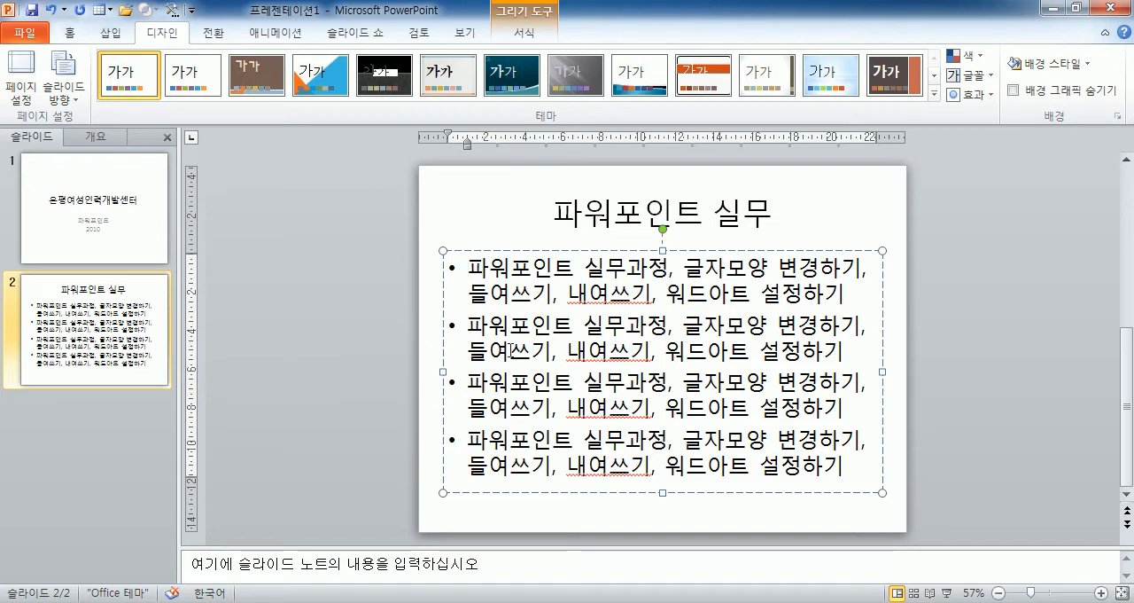
mouse_move(450, 136)
mouse_down()
mouse_move(496, 135)
mouse_move(448, 140)
mouse_up()
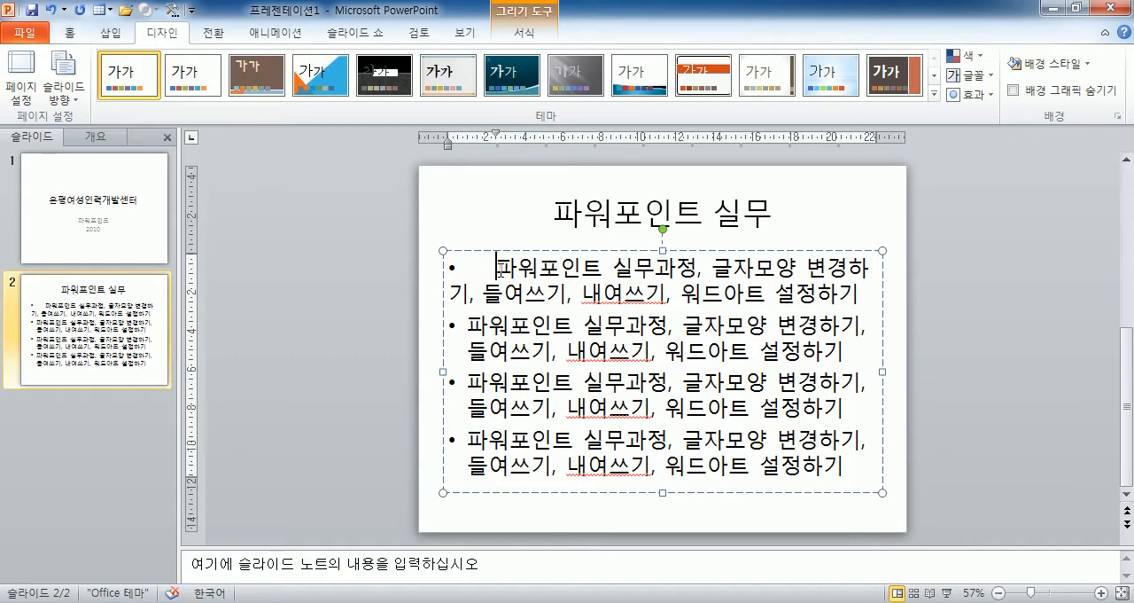
Give all four bullet paragraphs a hanging indent, with the bullets at 0 and the text at about 1.3 on the ruler.
key(ctrl+a)
mouse_move(464, 145)
mouse_down()
mouse_move(442, 144)
mouse_move(471, 132)
mouse_up()
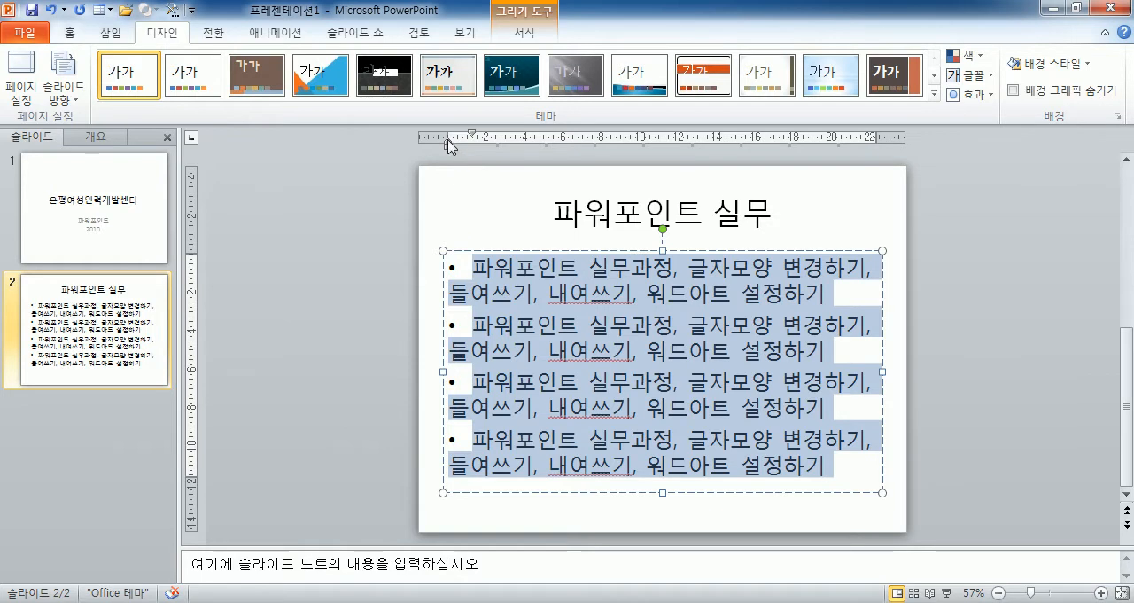
mouse_move(473, 139)
mouse_down()
mouse_move(435, 145)
mouse_move(503, 142)
mouse_move(477, 140)
mouse_up()
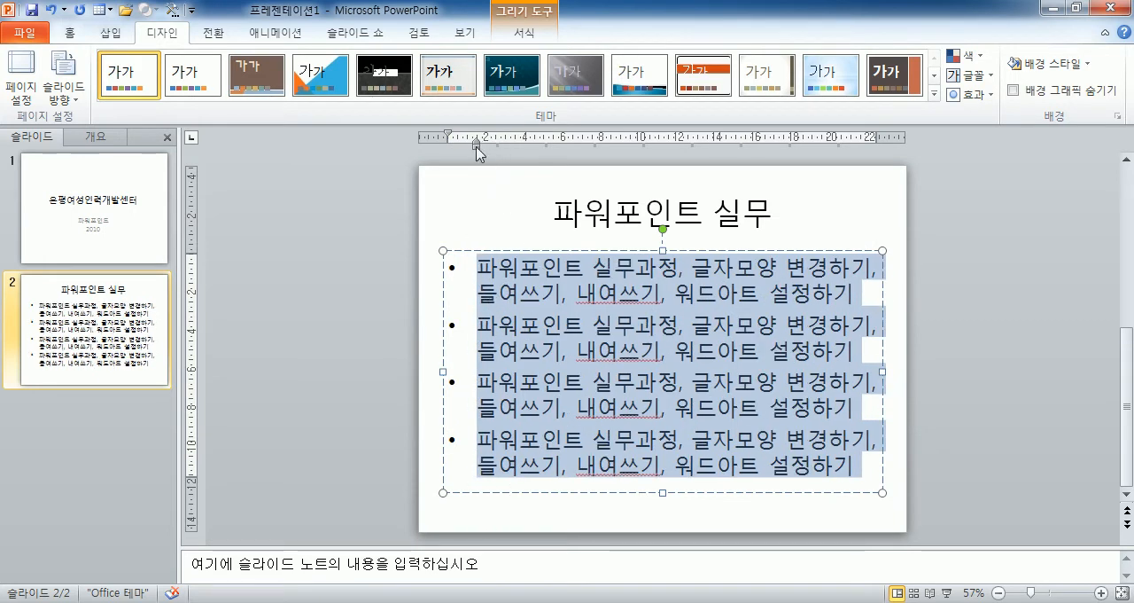
mouse_move(477, 143)
mouse_down()
mouse_move(541, 147)
mouse_move(470, 157)
mouse_up()
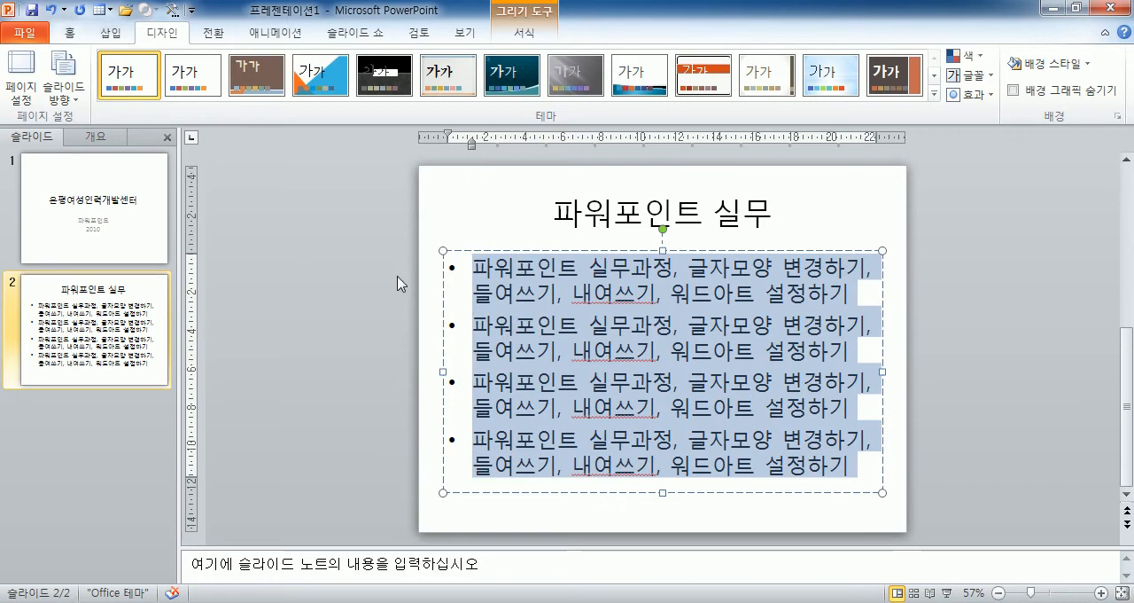
click(337, 239)
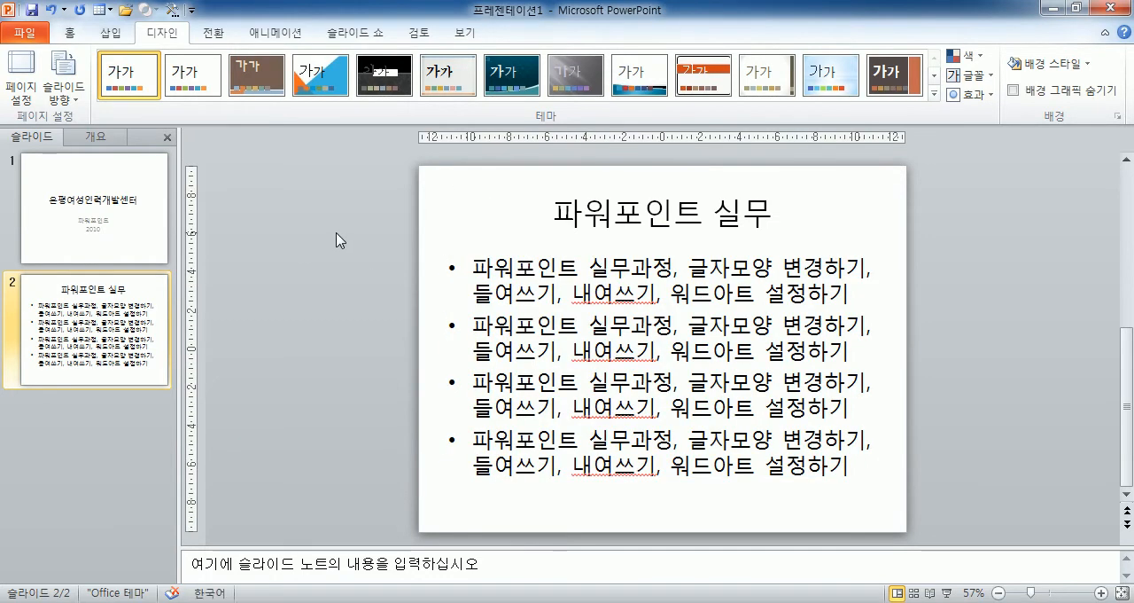
Hide the ruler and show it again while editing the bullet text.
click(517, 265)
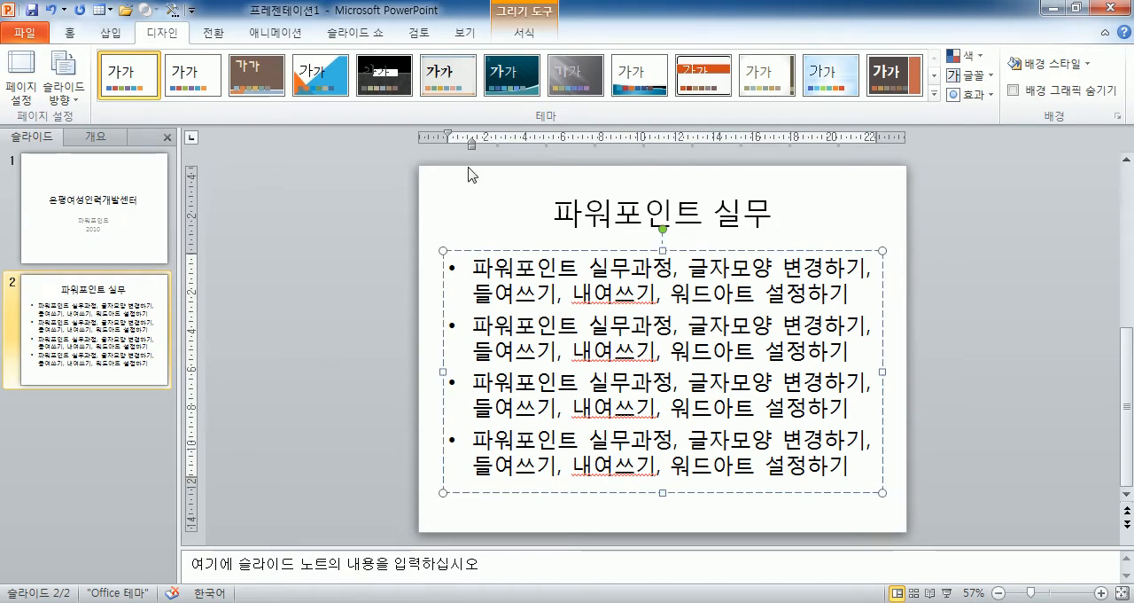
click(473, 34)
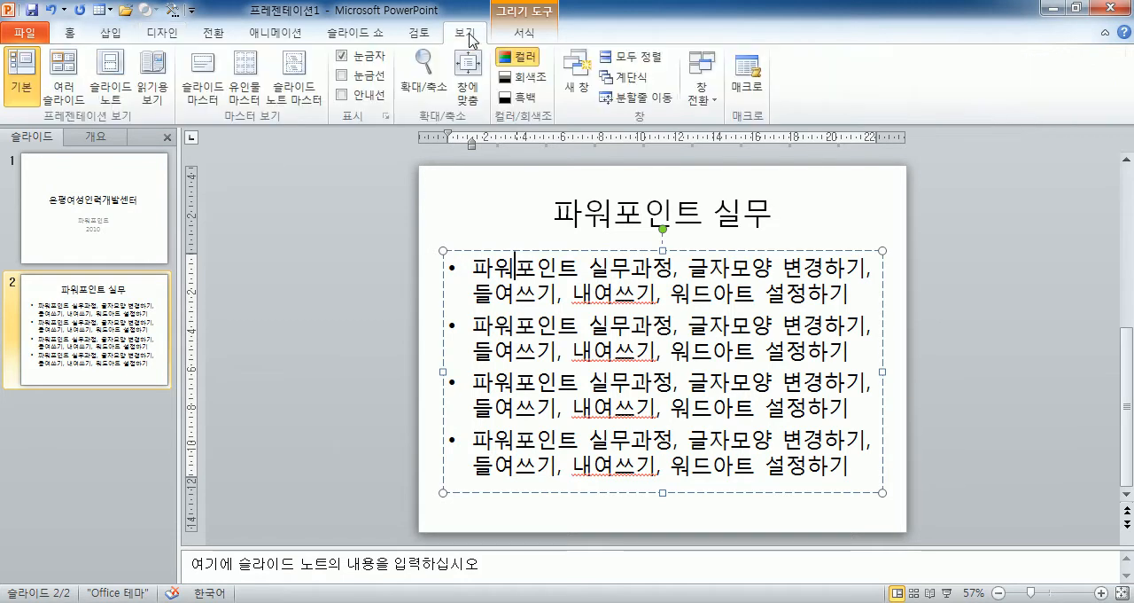
click(344, 55)
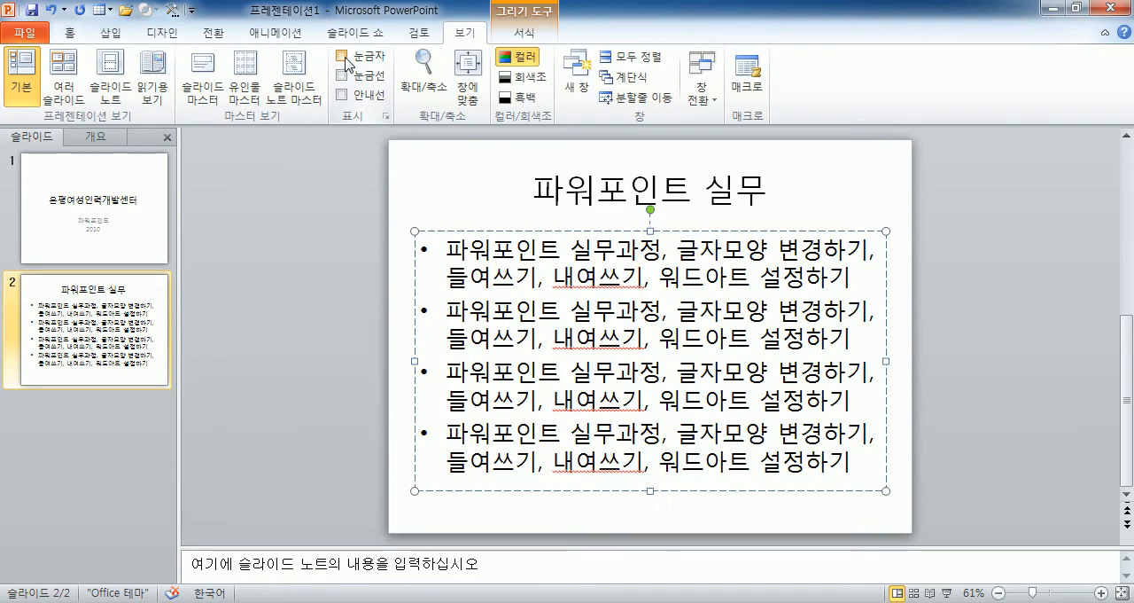
click(343, 56)
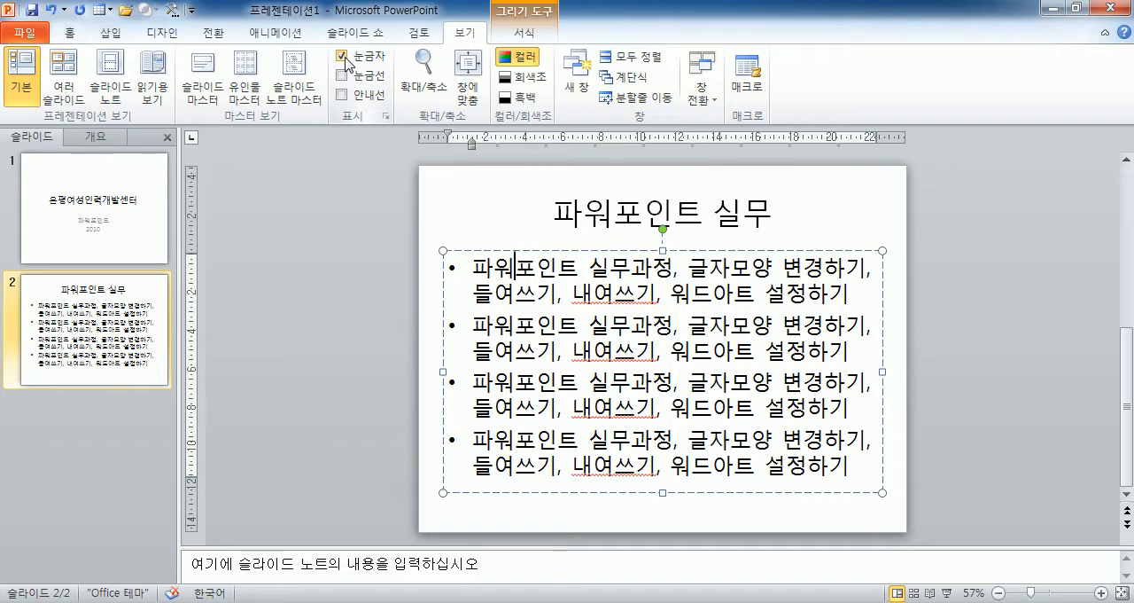
key(ctrl+a)
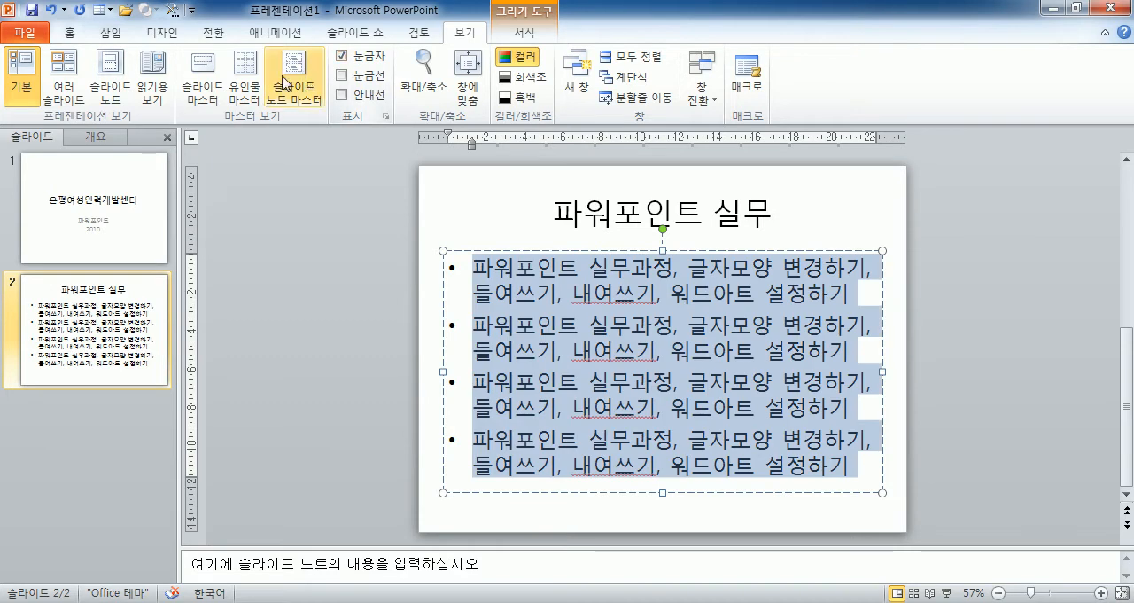
click(477, 278)
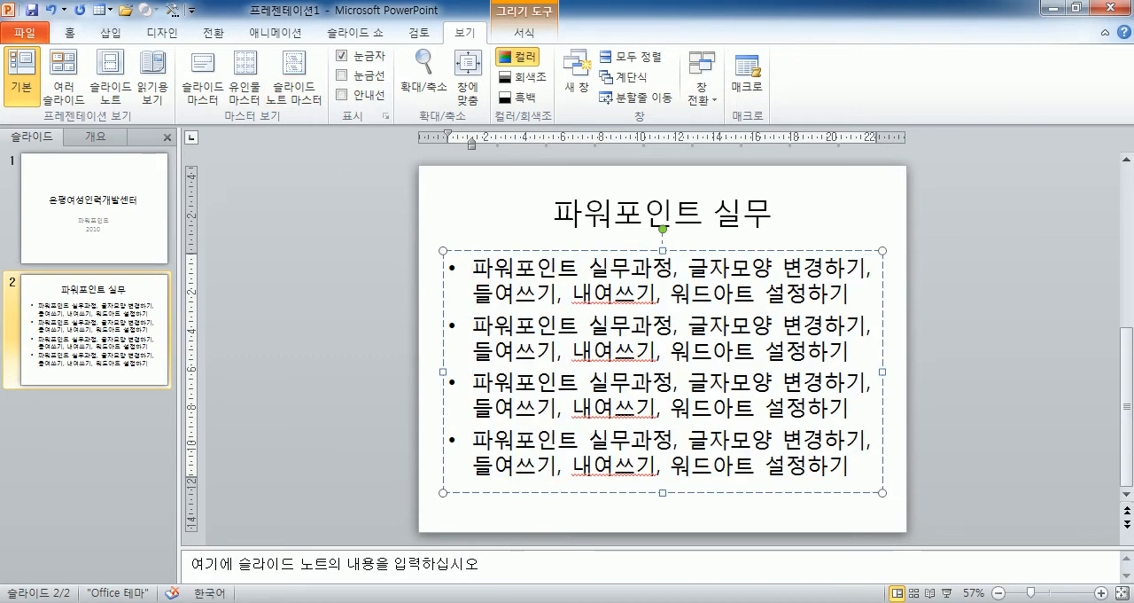
Switch to the Notepad lesson plan and delete the extra empty lines, leaving one blank line between the three class period entries.
key(alt+Tab)
scroll(375, 378, down, 3)
scroll(373, 370, up, 3)
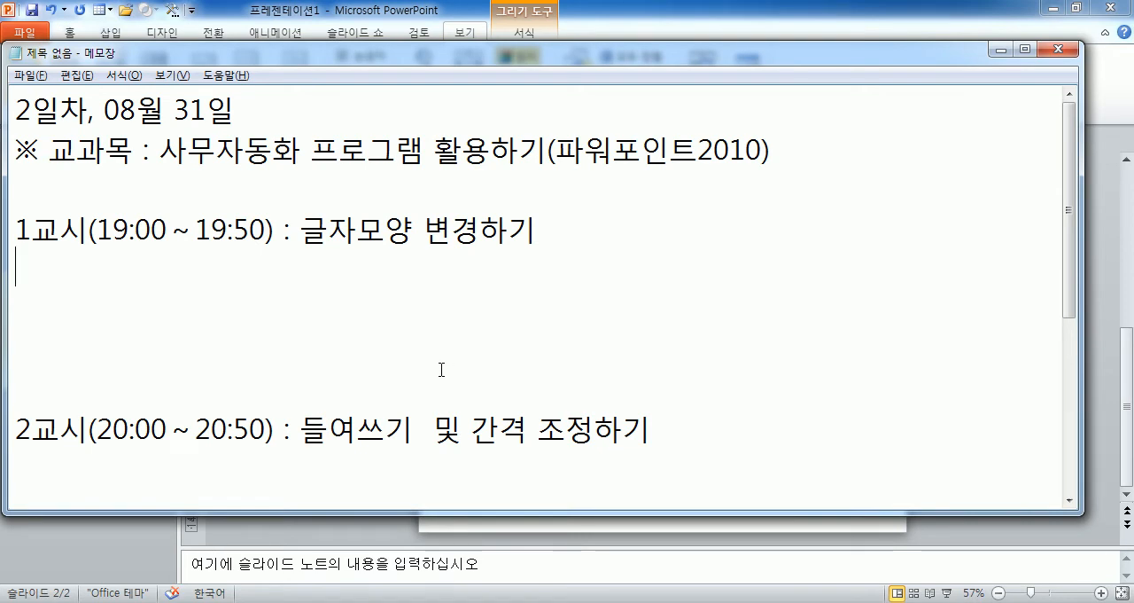
key(Delete)
key(Delete)
key(Delete)
key(Delete)
key(Delete)
key(Delete)
key(Delete)
key(Delete)
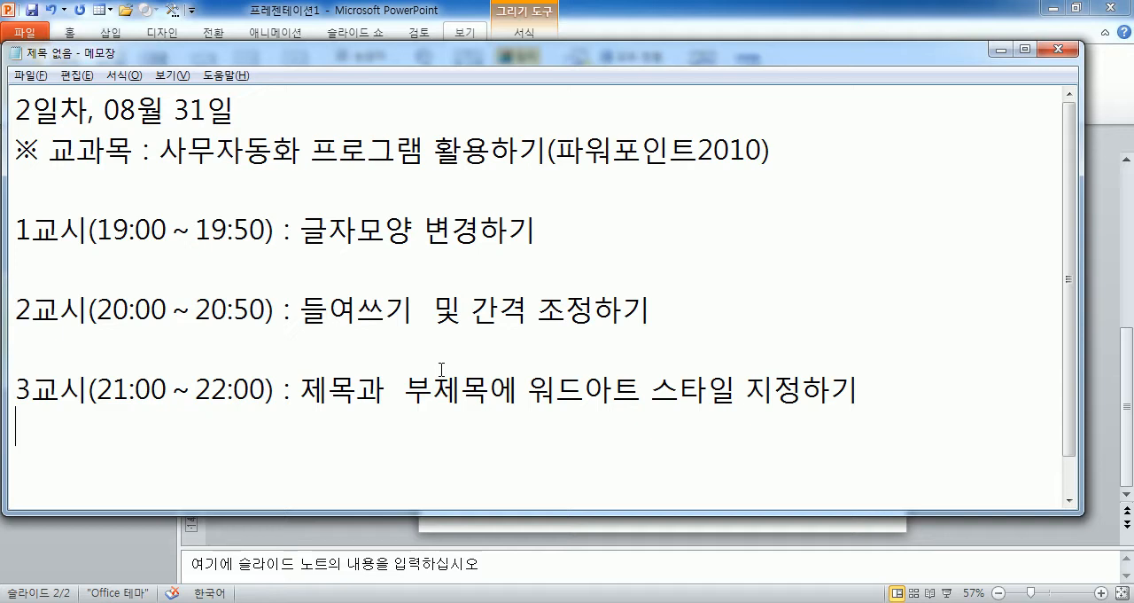
Open 한컴오피스 한글 2010 and write "엄마가 섬그늘에 굴따러 까면 아기는 혼자남아 집을 봅니다." as the first paragraph of the blank document.
key(super)
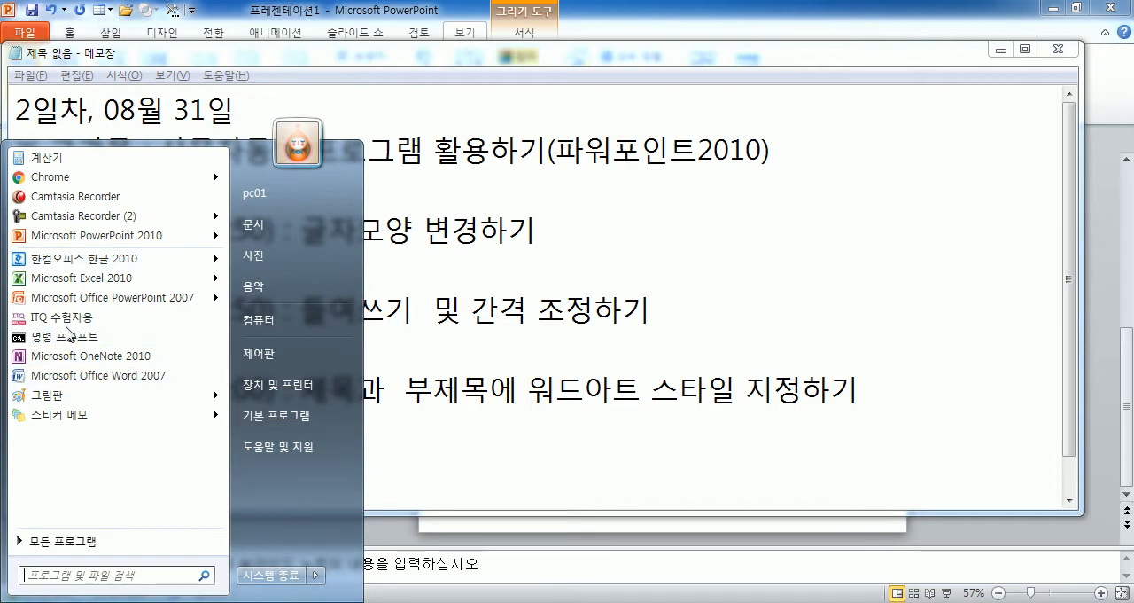
click(70, 262)
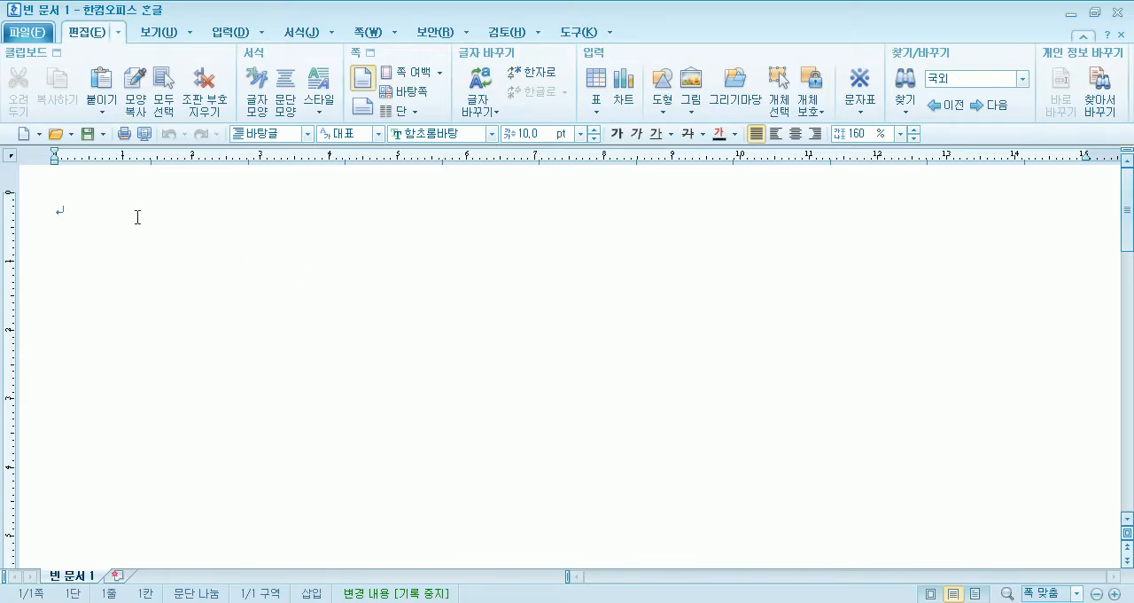
text(skil)
key(BackSpace)
key(BackSpace)
key(BackSpace)
key(BackSpace)
text(엄마가)
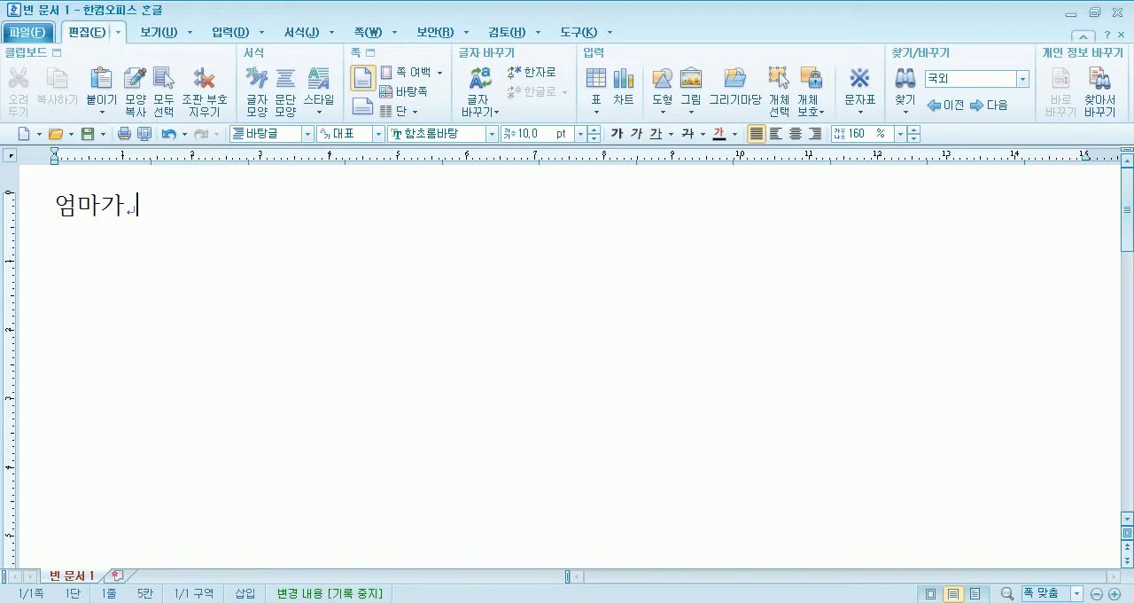
text( 섬그늘에)
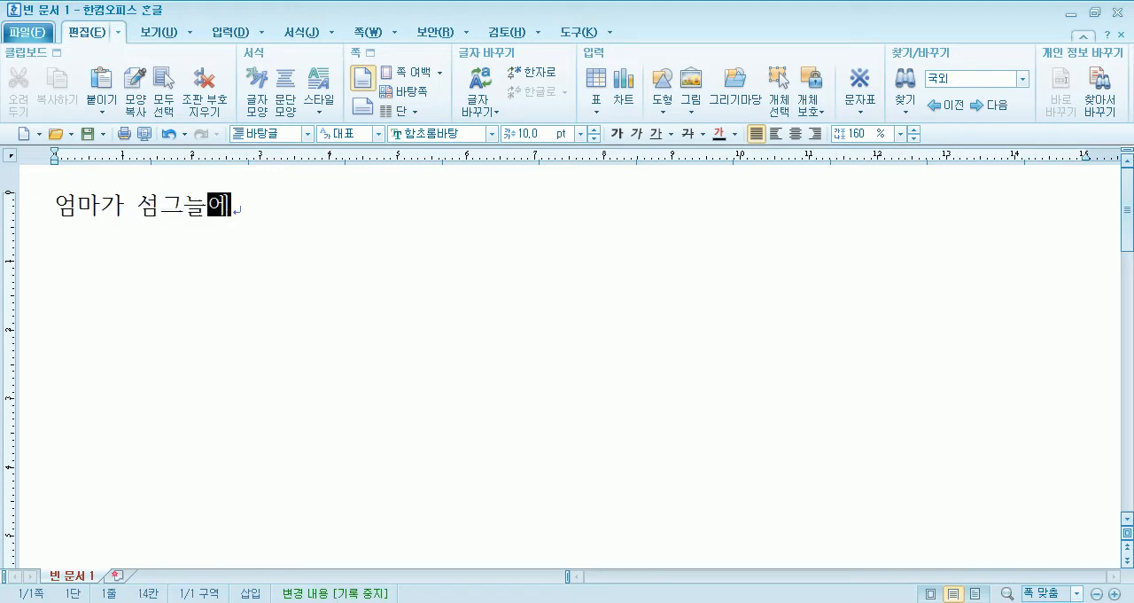
text( 굴따러 까)
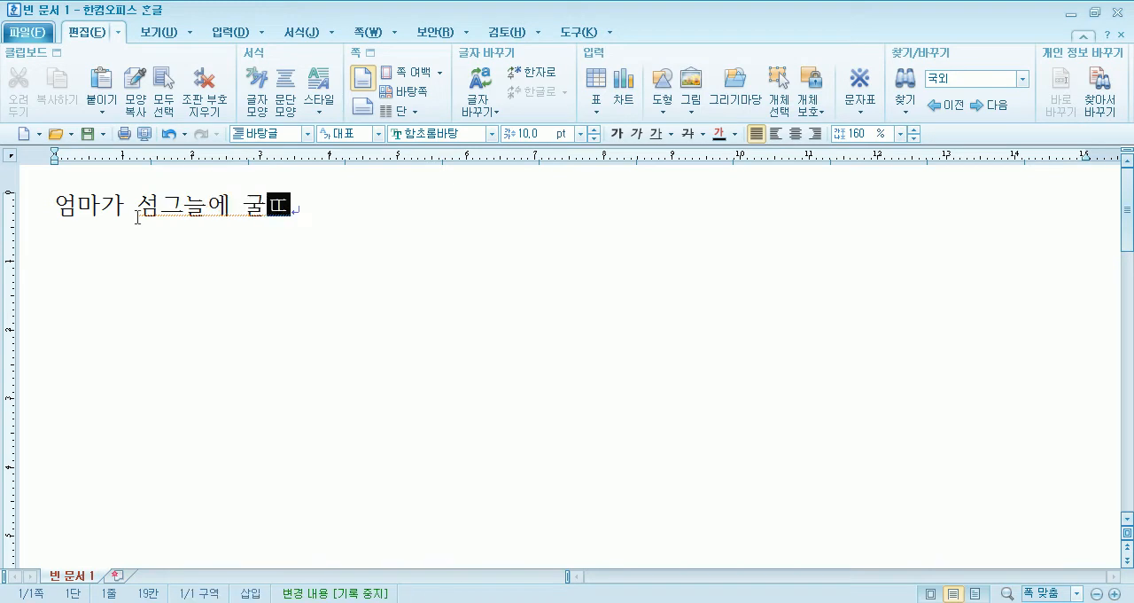
text(면 아)
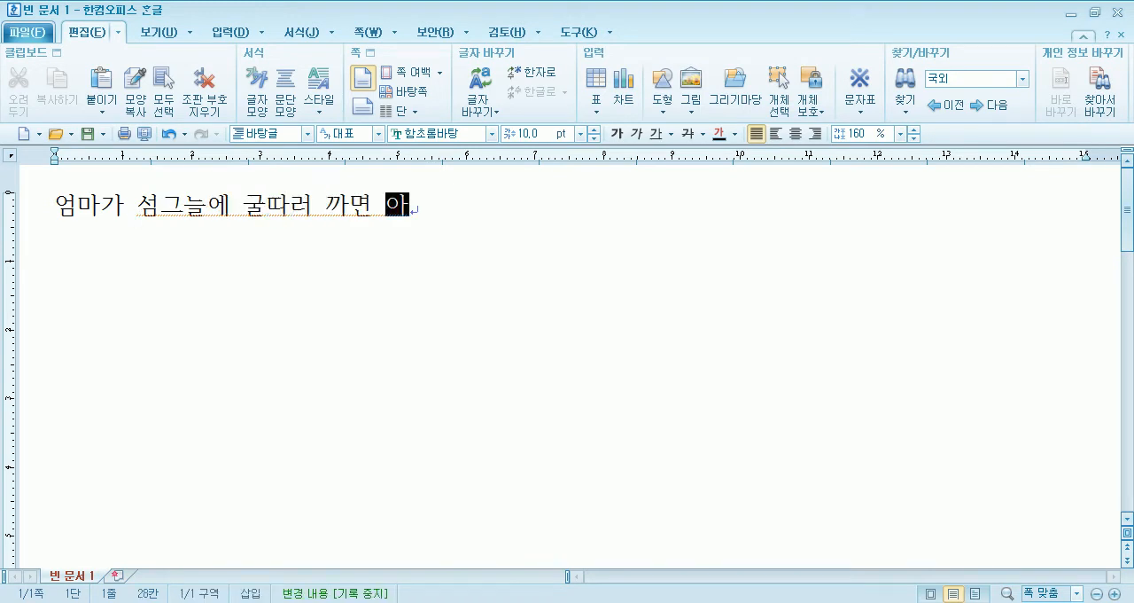
text(기는 호ㄴ자남아)
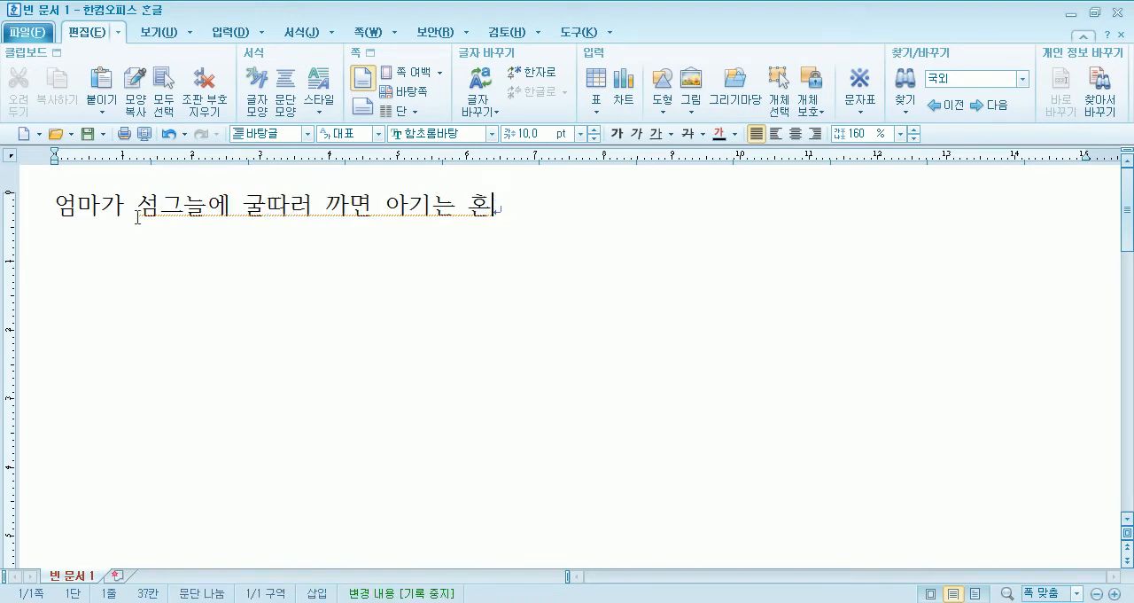
text( 집을 봄)
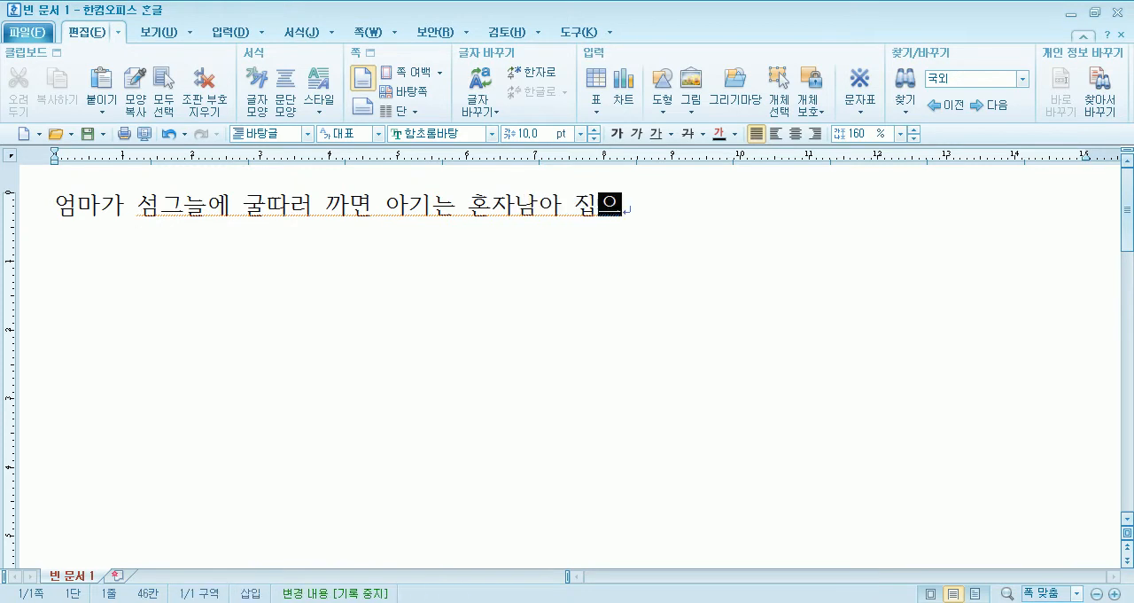
text(니다.)
key(Return)
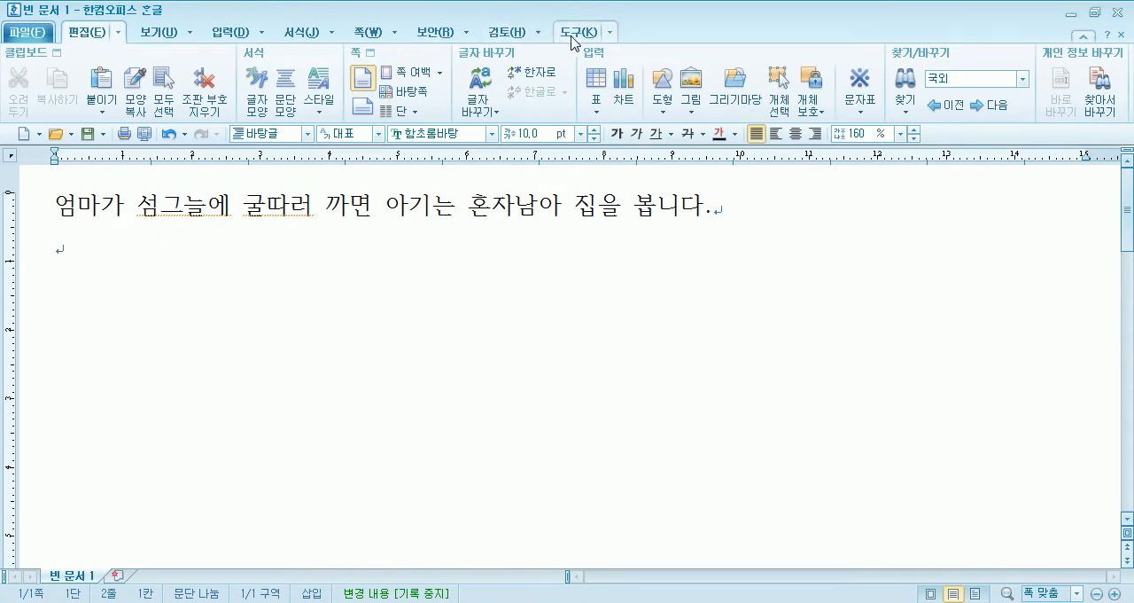
click(610, 34)
click(594, 35)
click(594, 35)
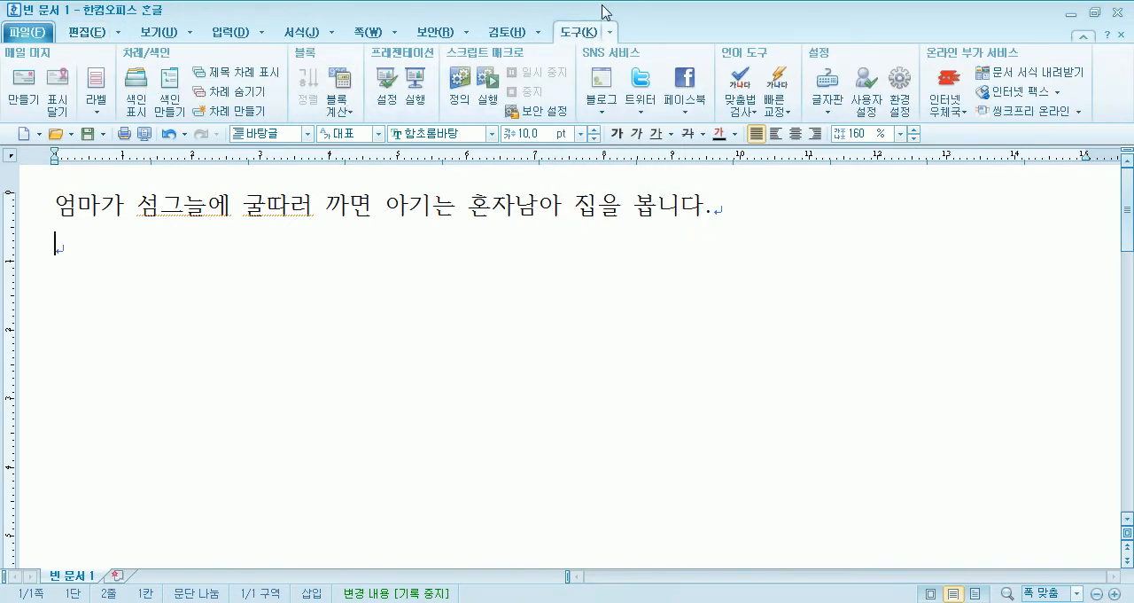
click(608, 33)
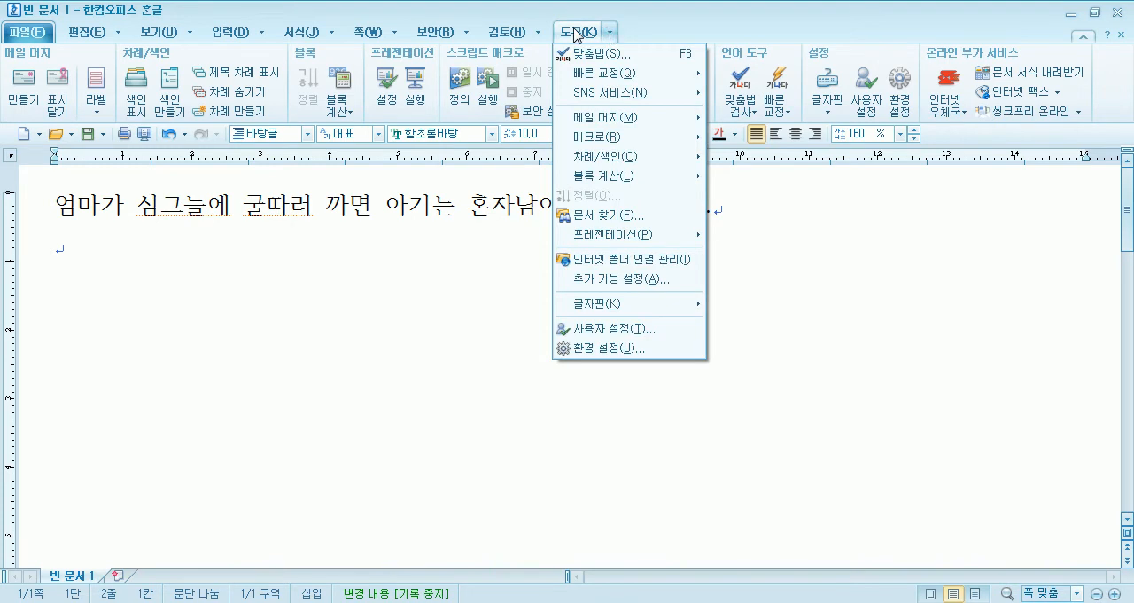
mouse_move(320, 35)
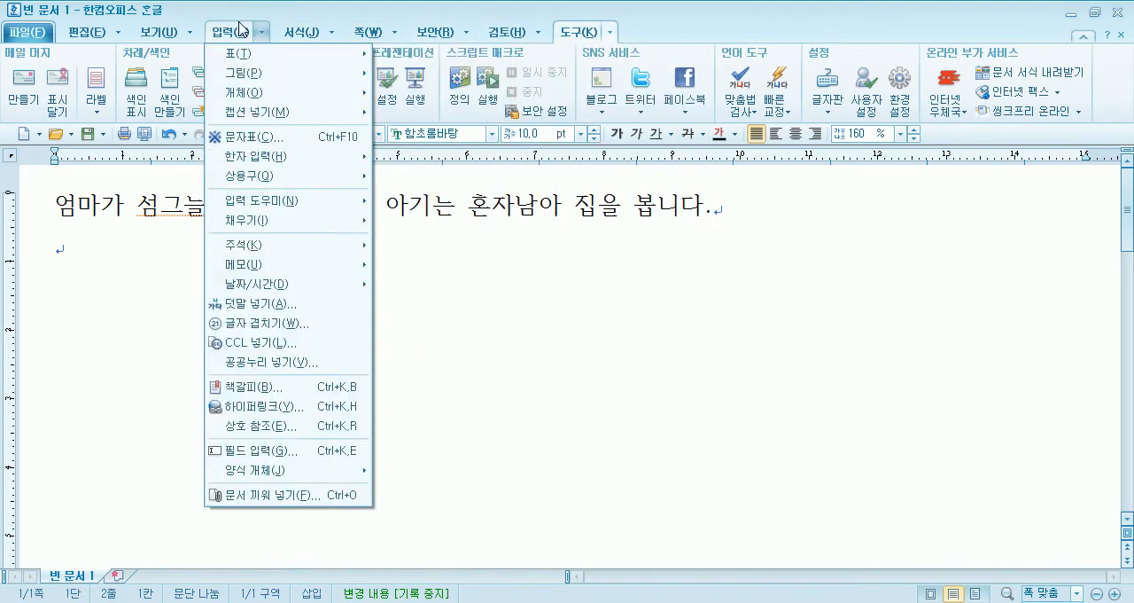
click(238, 28)
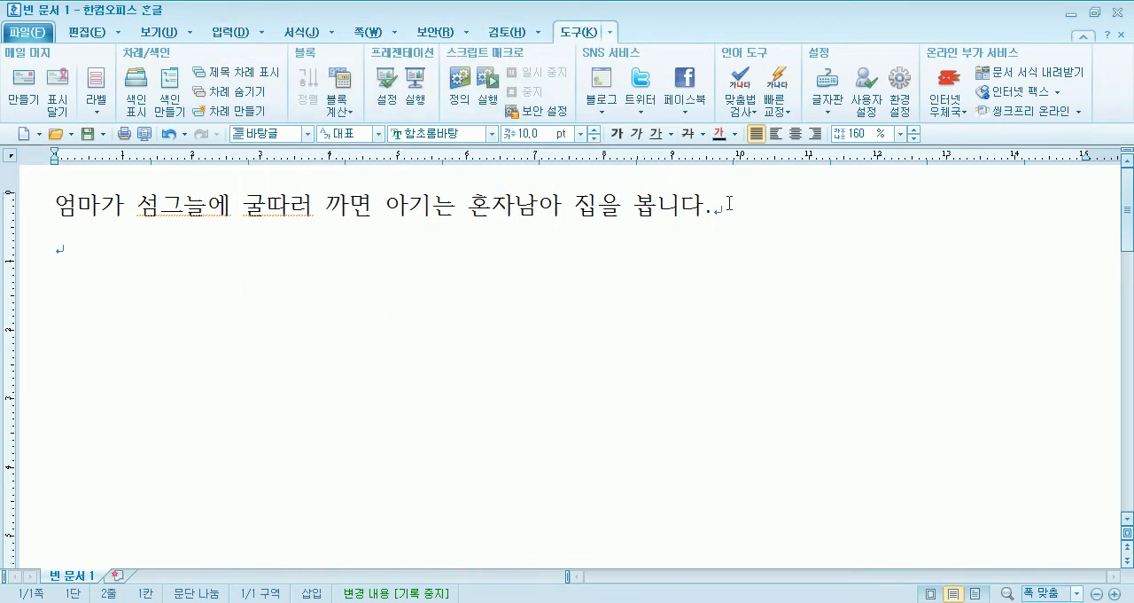
Create a manuscript sheet from the 200자 원고지(B5 용지)-빨강 template, filled with the current document's content.
key(alt+w)
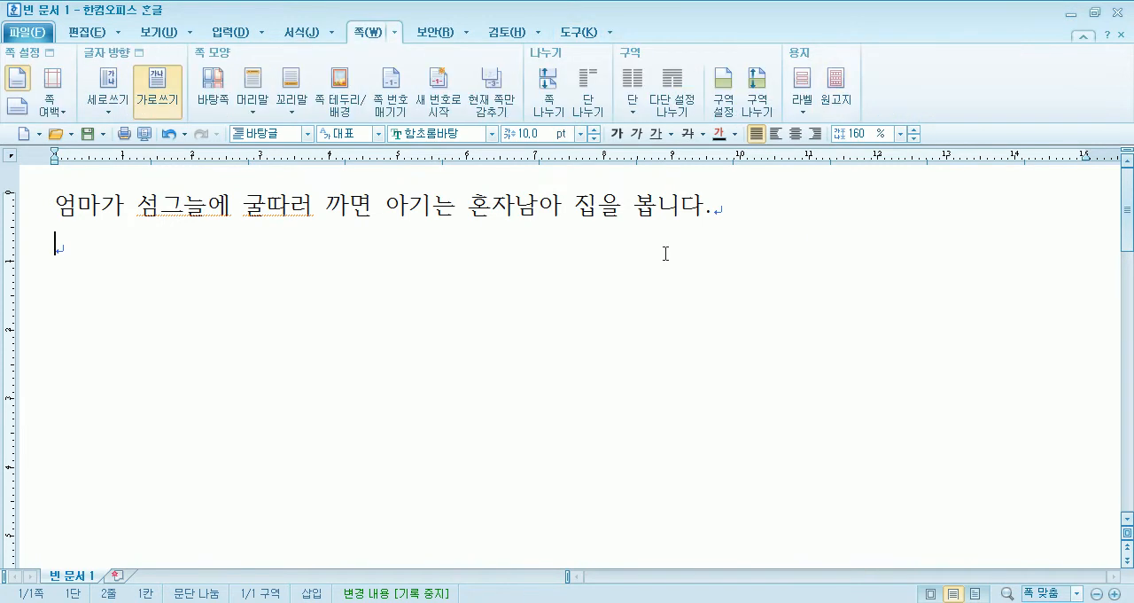
click(843, 89)
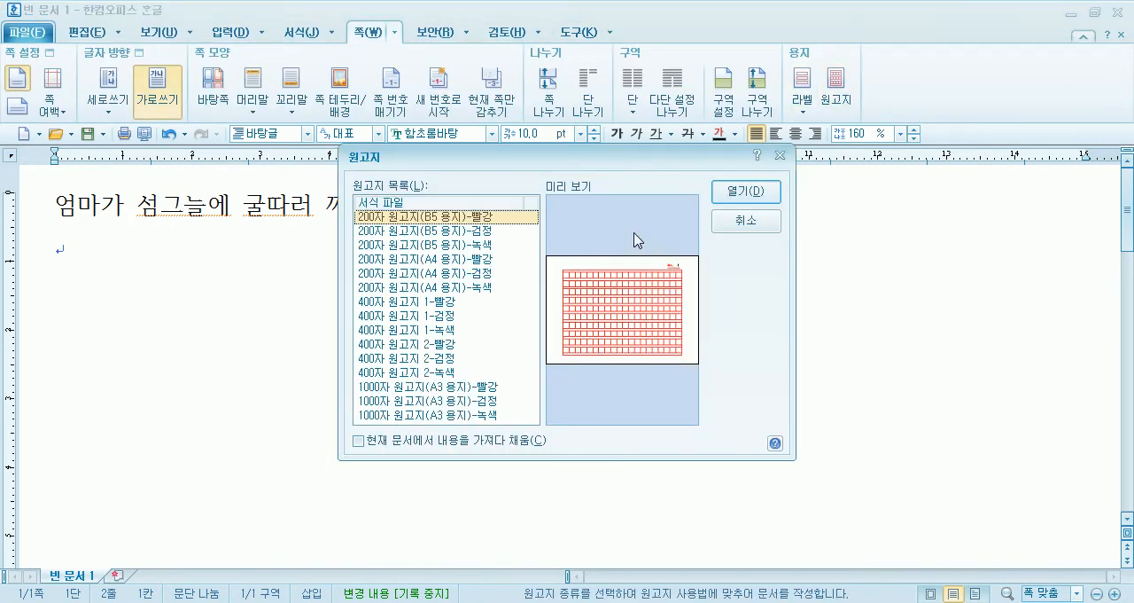
drag(462, 158, 514, 86)
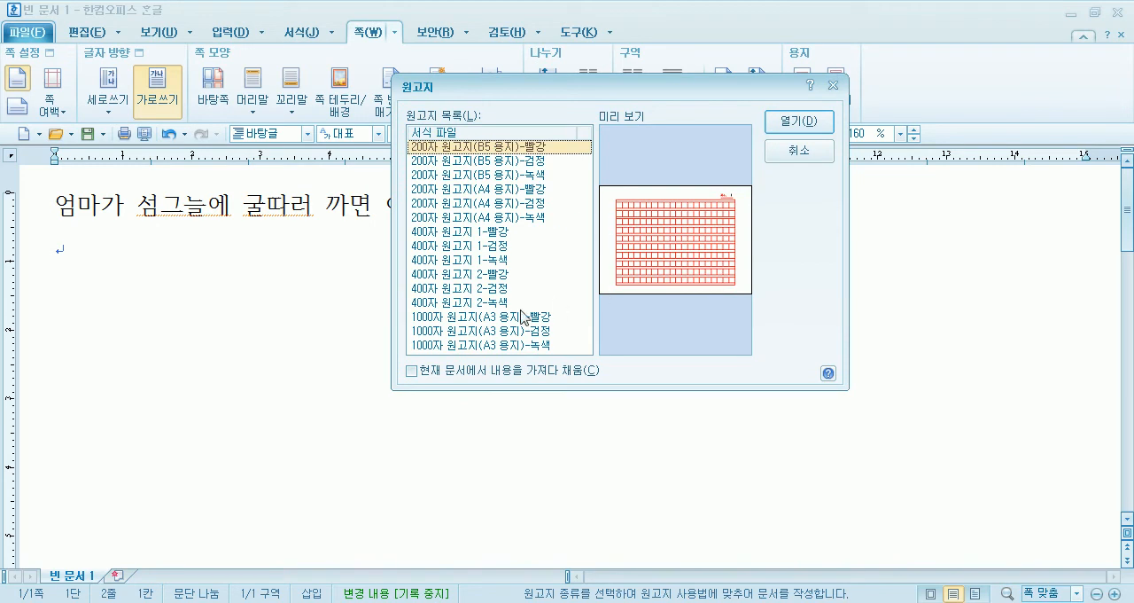
click(420, 375)
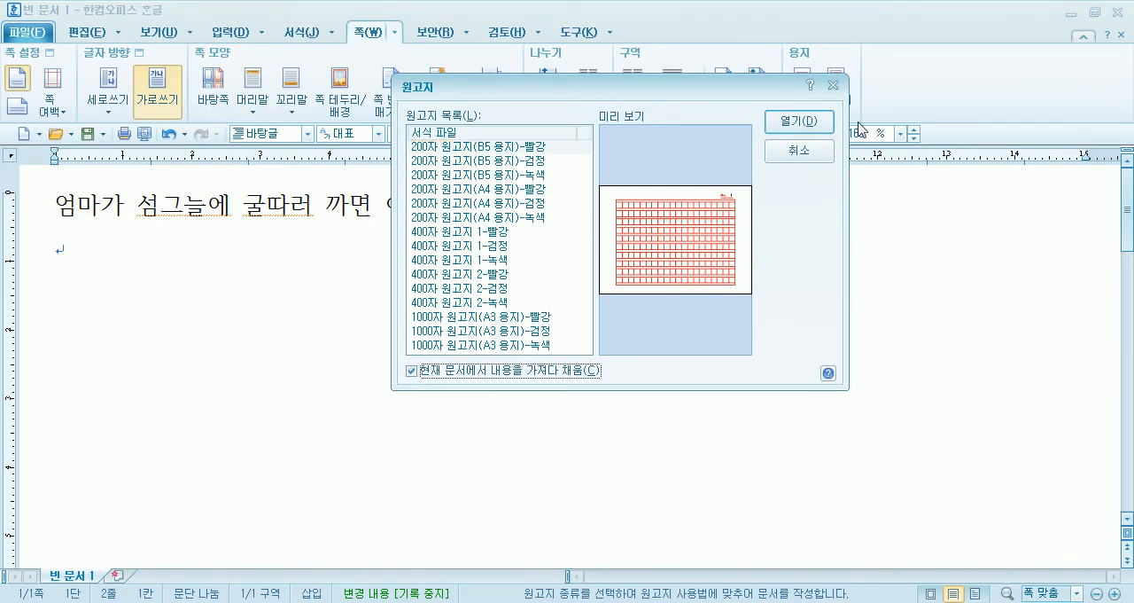
click(815, 125)
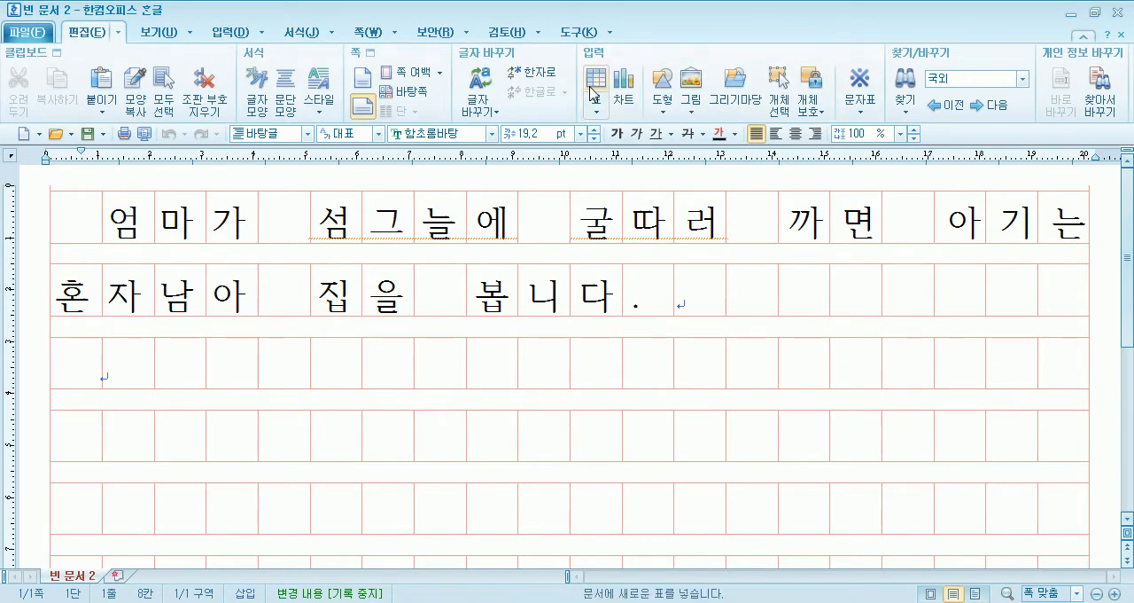
Create a blank manuscript sheet from the 200자 원고지(B5 용지)-녹색 template without bringing in the current document's content.
click(319, 37)
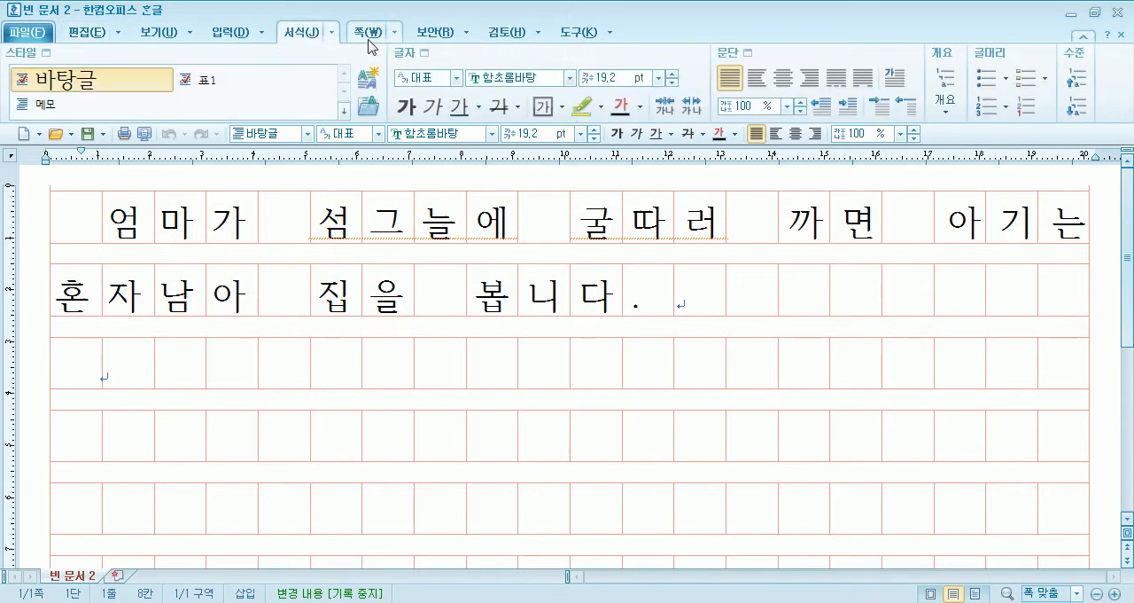
click(348, 40)
click(837, 85)
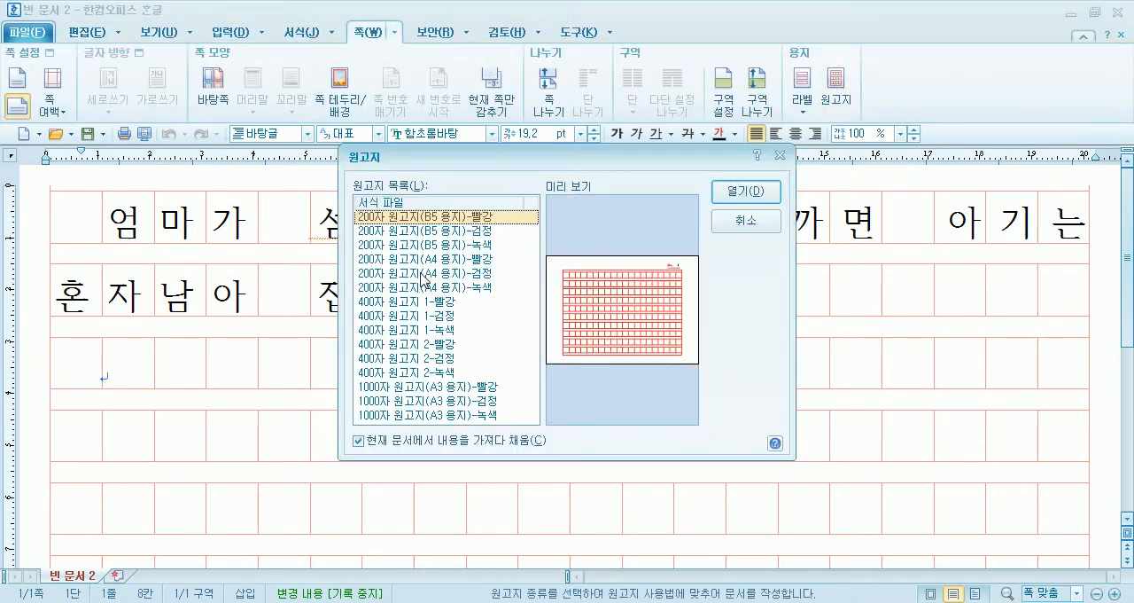
click(362, 443)
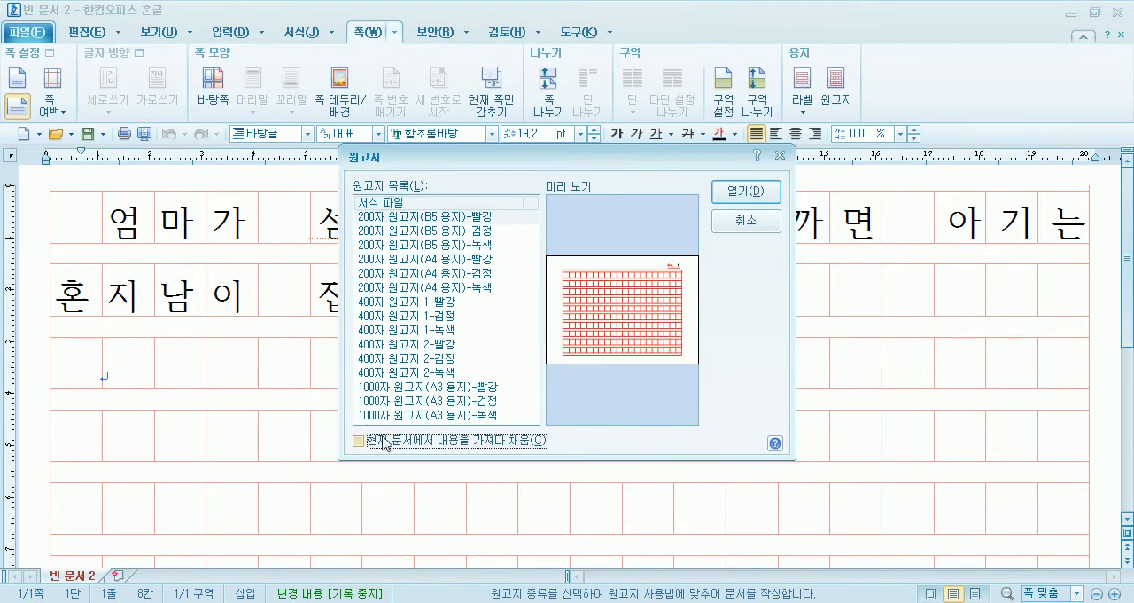
click(444, 258)
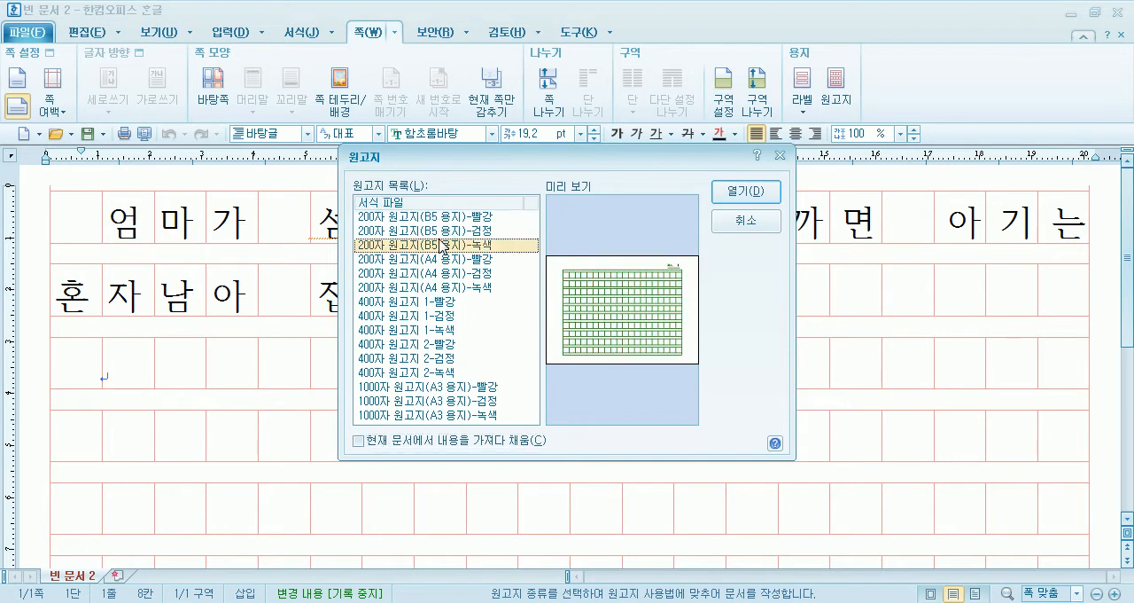
click(445, 258)
click(454, 246)
click(745, 191)
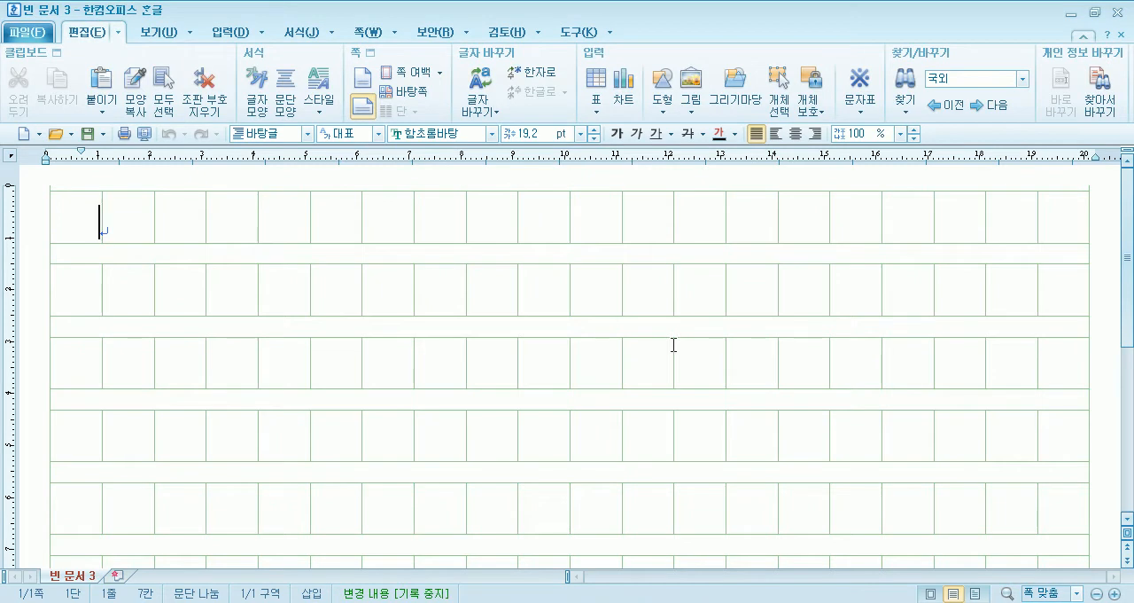
Write "안녕 친구야~ 12absdfsdfsdfㅗ" on the first line of the green manuscript sheet.
text(안녕 친)
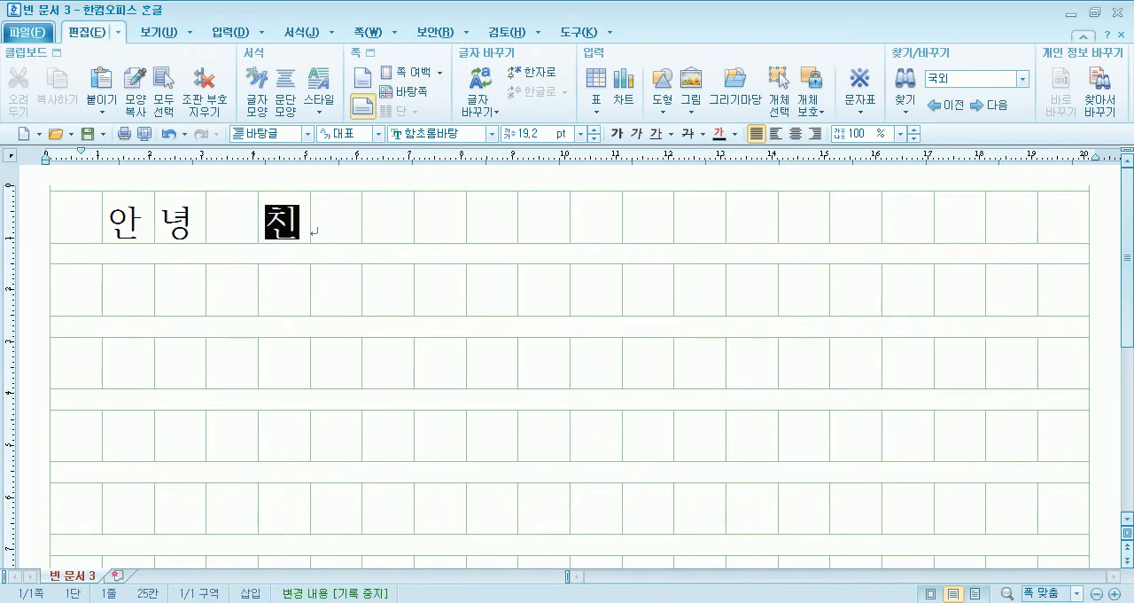
text(구야~)
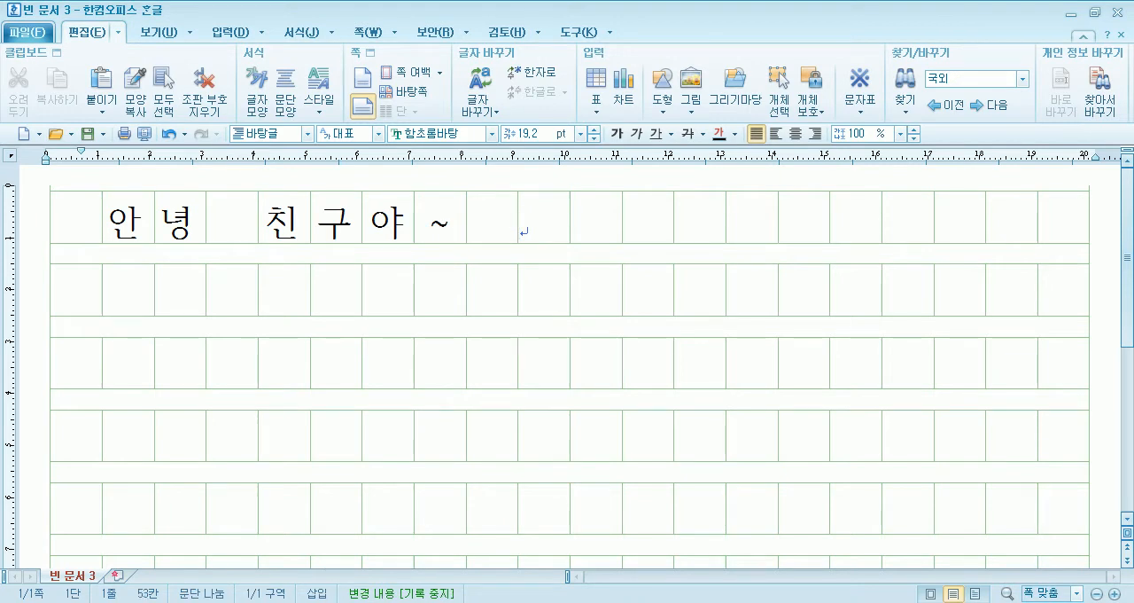
text( 12ab)
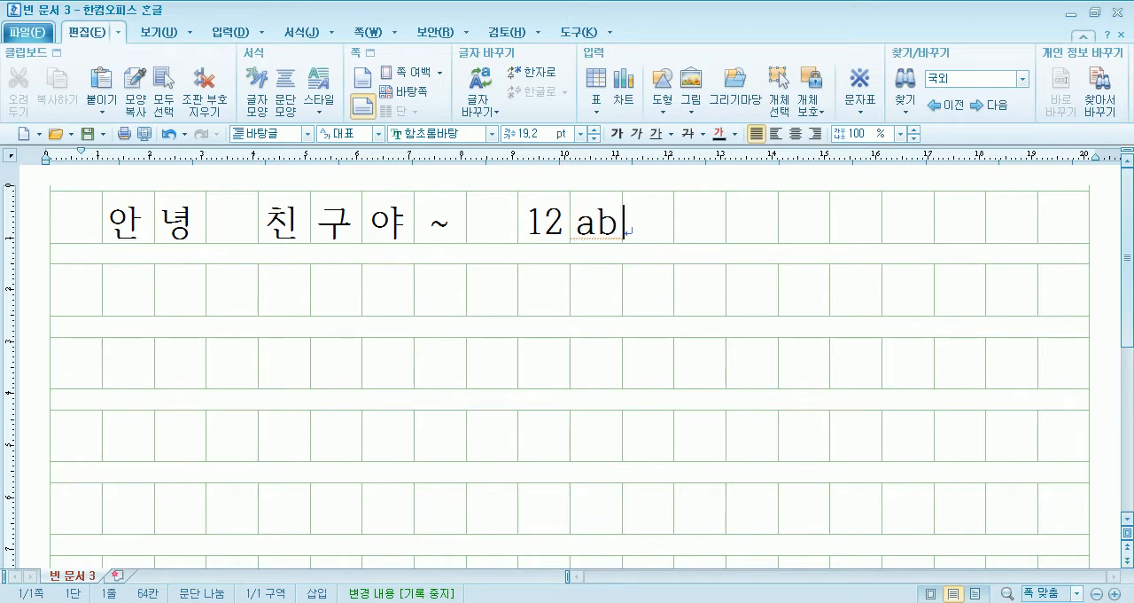
text(sdfsdfsdf)
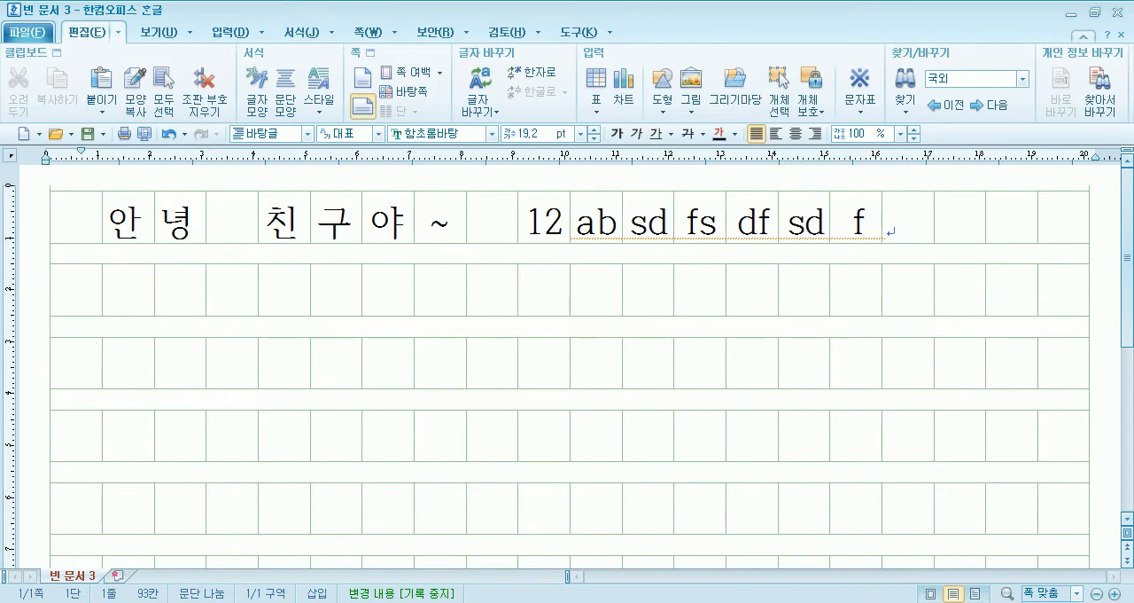
text(ㅗ)
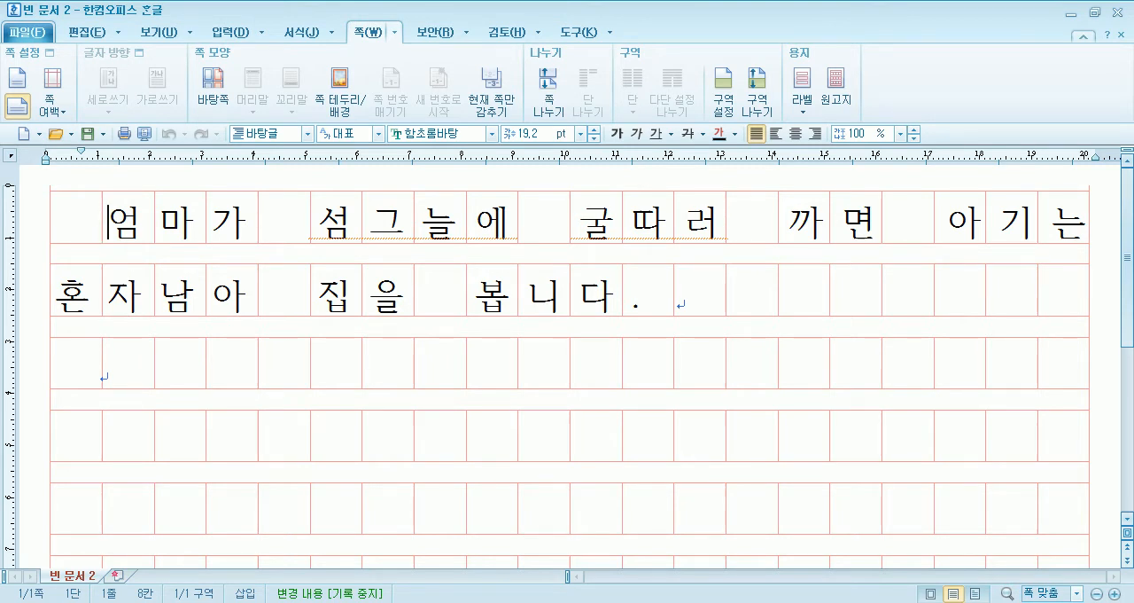
Switch back to 빈 문서 1 and paste a second copy of the sentence at the end of the first paragraph.
mouse_move(754, 601)
click(953, 542)
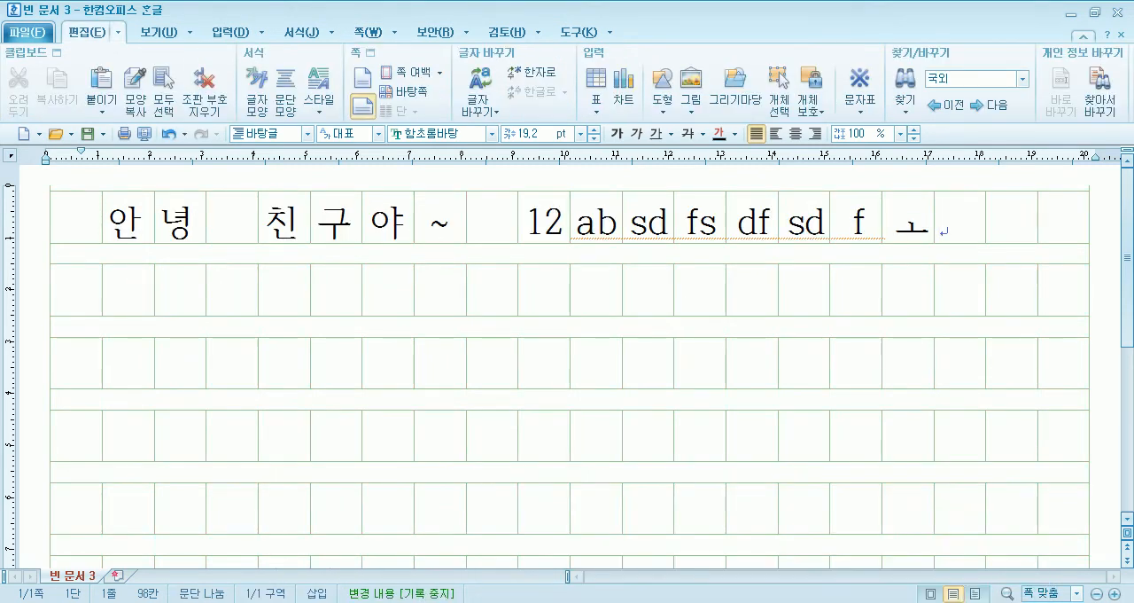
key(alt+Tab)
click(29, 205)
key(ctrl+c)
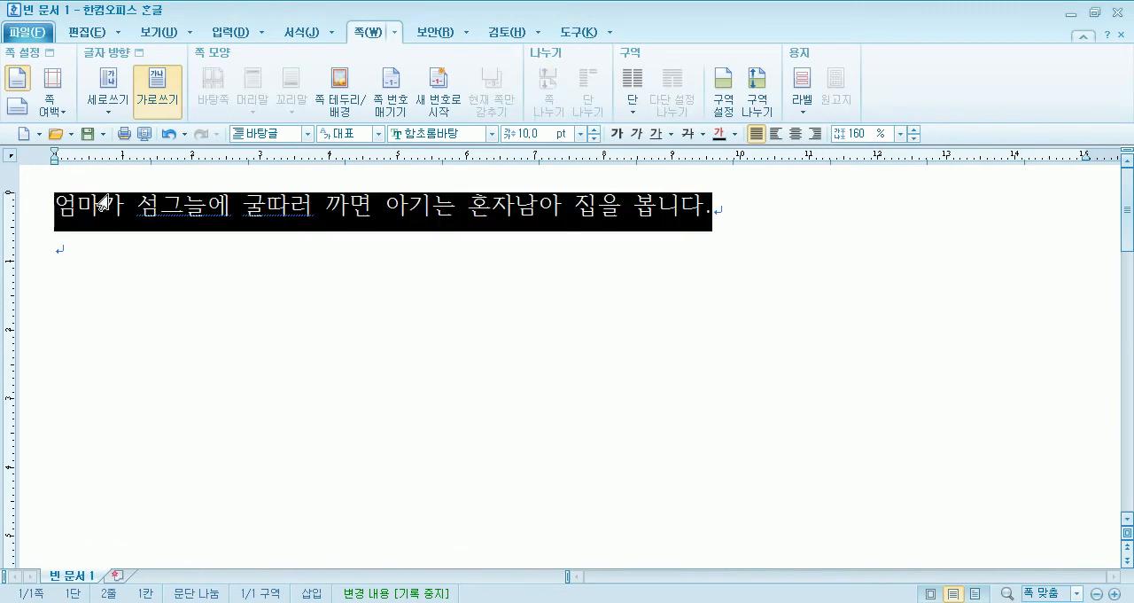
click(791, 230)
key(ctrl+v)
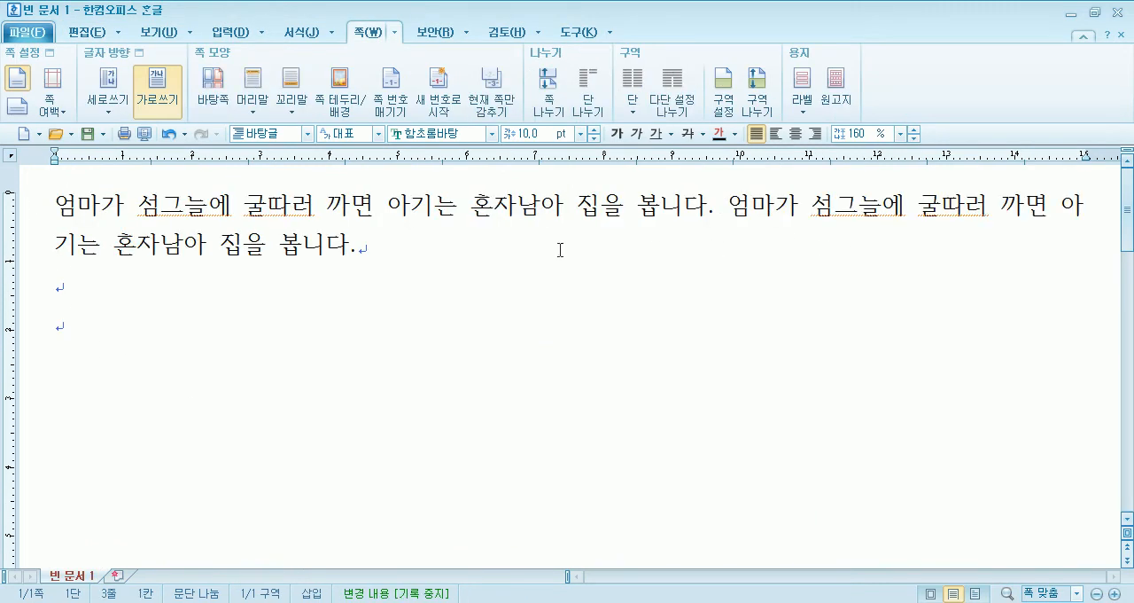
Copy the paragraph's two sentences and paste them three more times at its end.
click(526, 249)
key(shift+Up)
key(shift+Home)
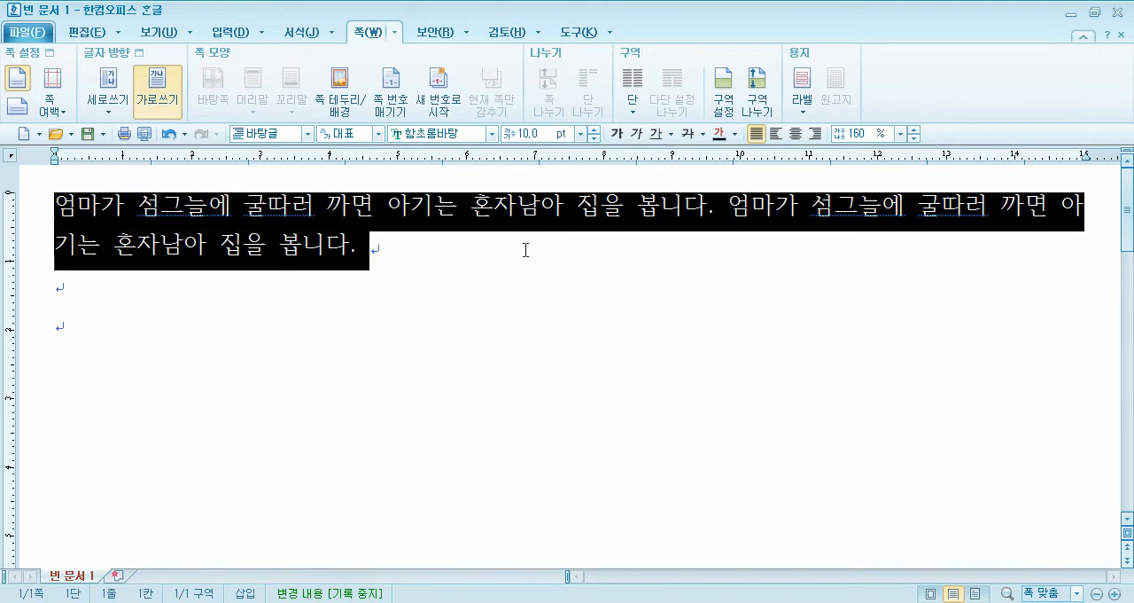
key(ctrl+c)
click(525, 250)
key(ctrl+v)
key(ctrl+v)
key(ctrl+v)
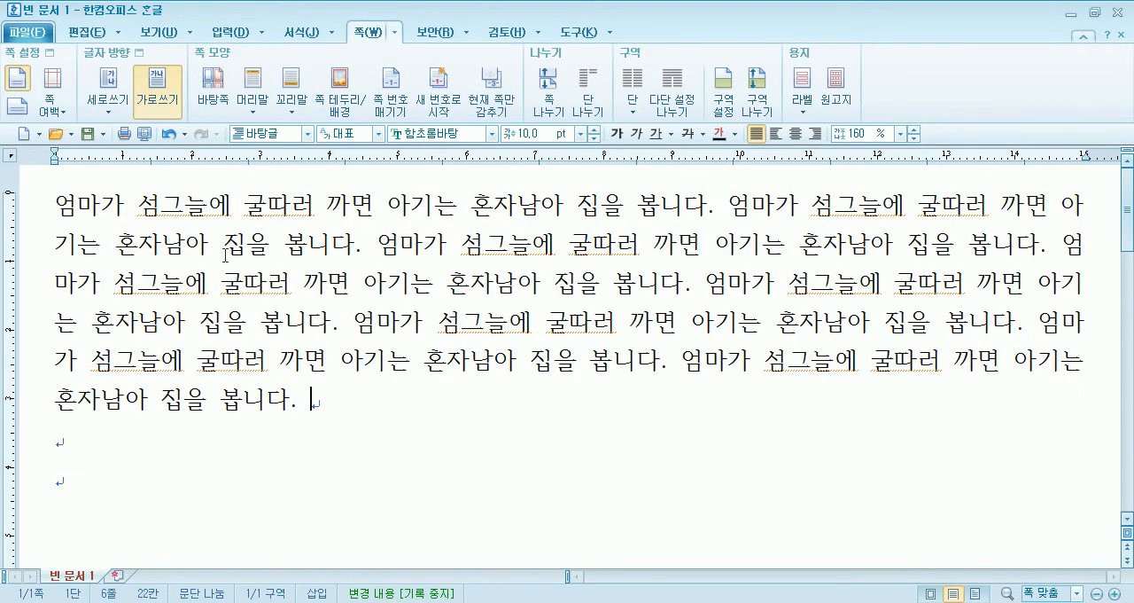
Apply a first-line indent (들여쓰기) to the long paragraph in its paragraph settings.
click(149, 268)
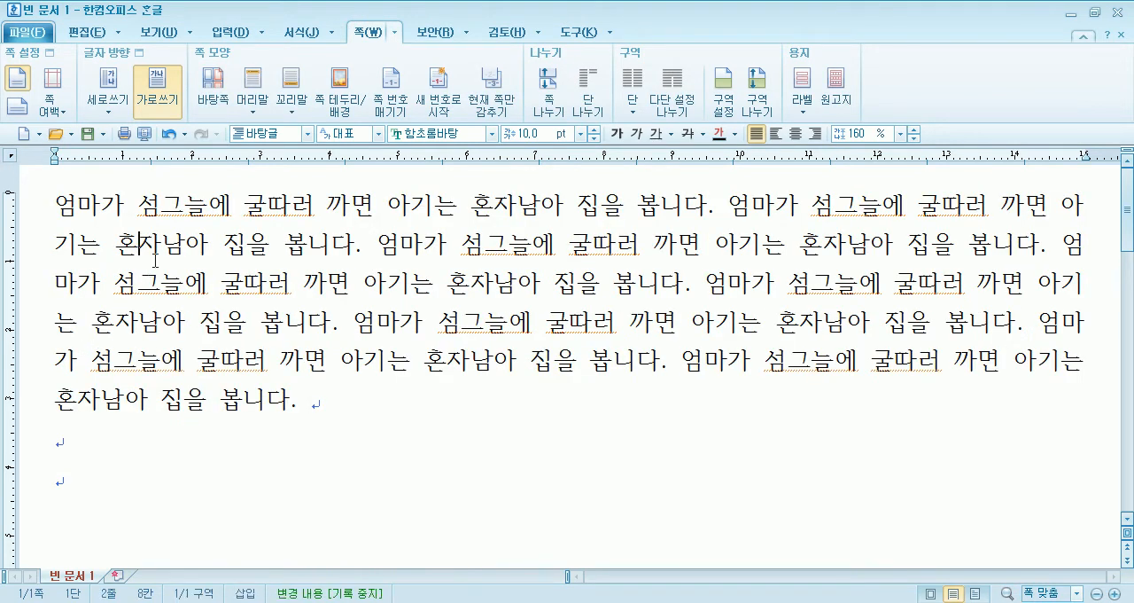
click(290, 36)
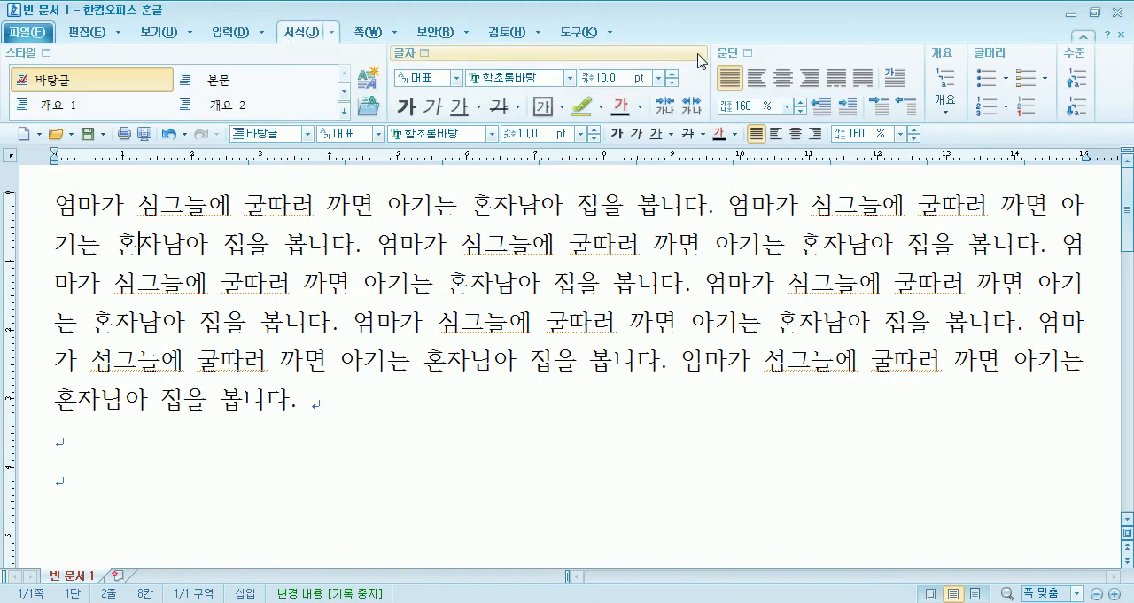
click(737, 51)
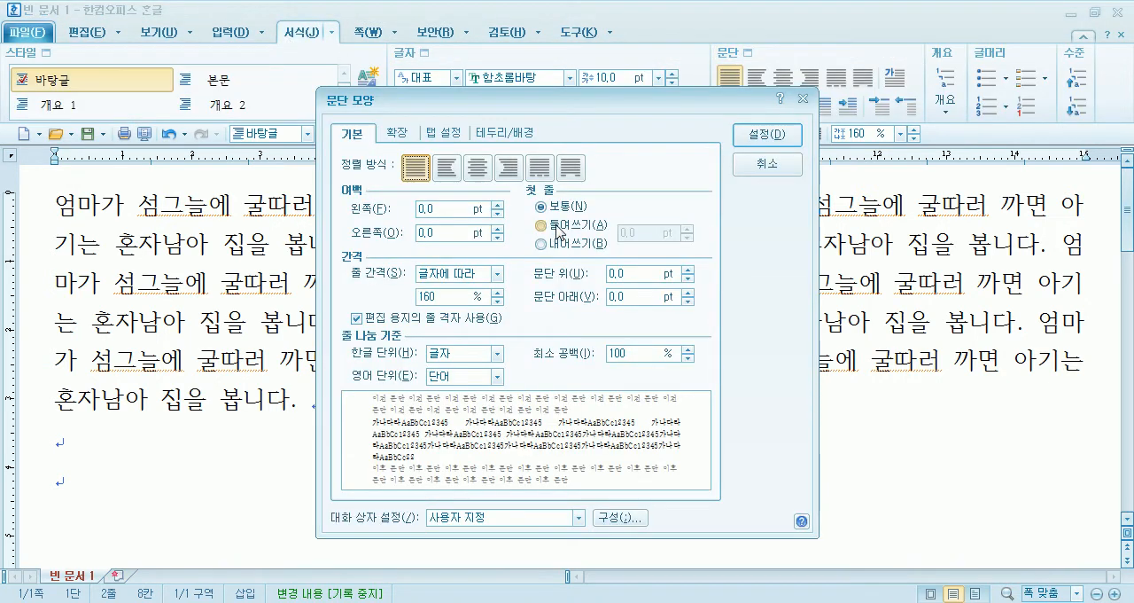
click(558, 227)
click(764, 137)
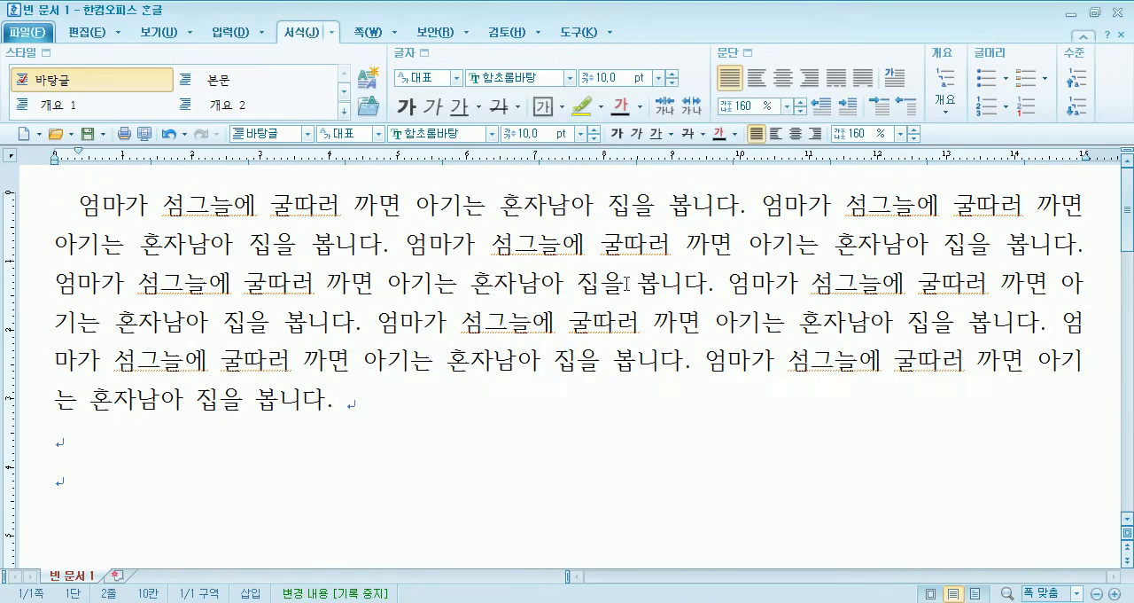
Set the paragraph's first line to a hanging indent (내어쓰기).
click(739, 53)
click(567, 244)
key(Return)
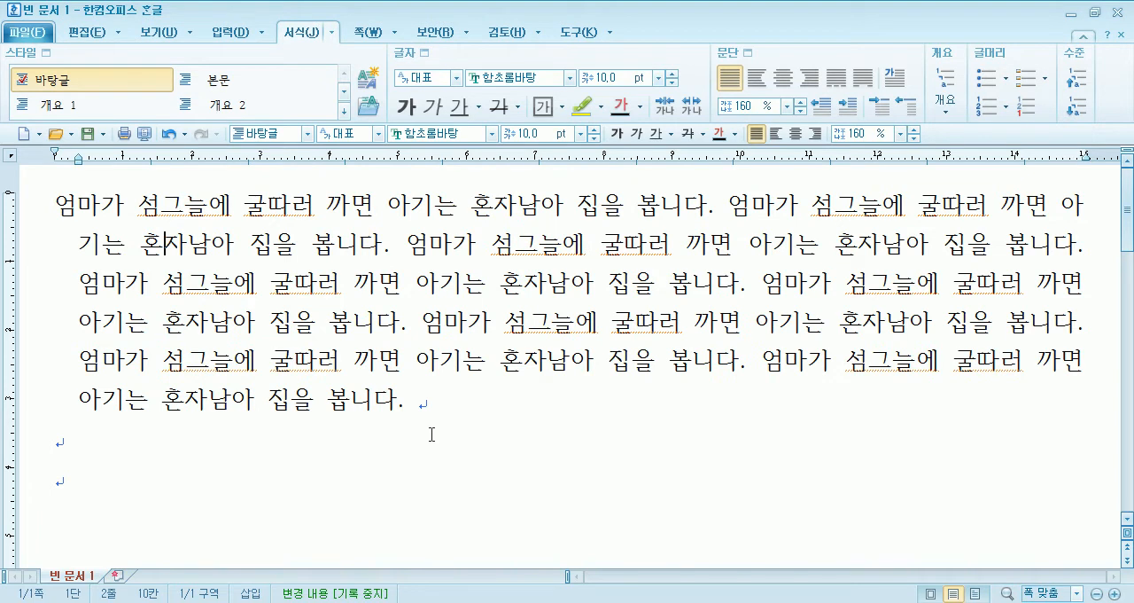
Switch to the PowerPoint presentation and replace all bullet text on slide 2 with the single bullet "문제".
key(alt+Tab)
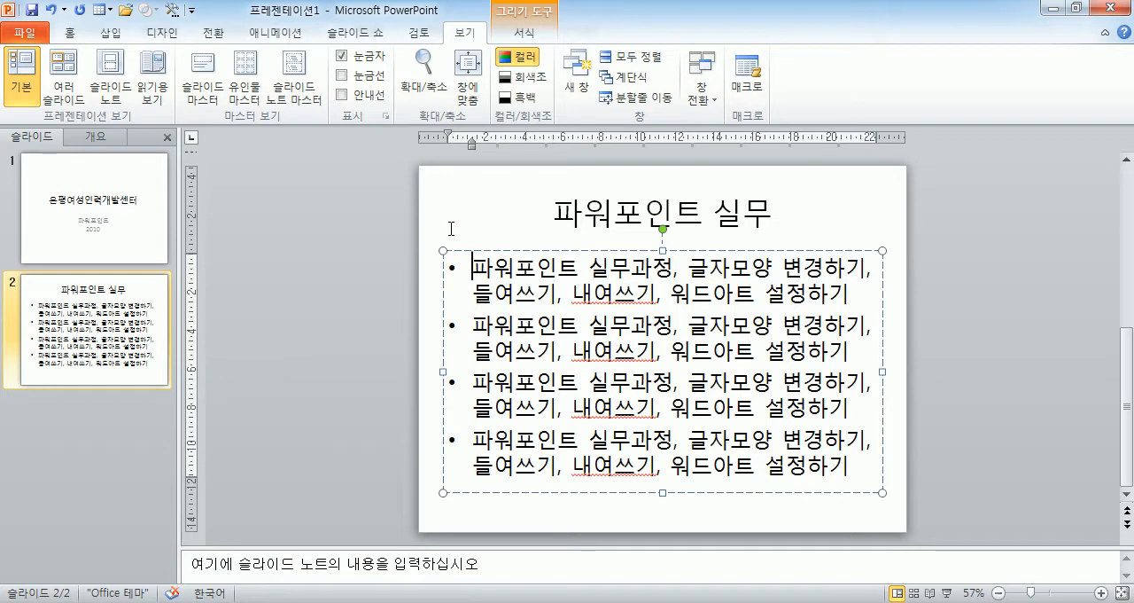
key(ctrl+a)
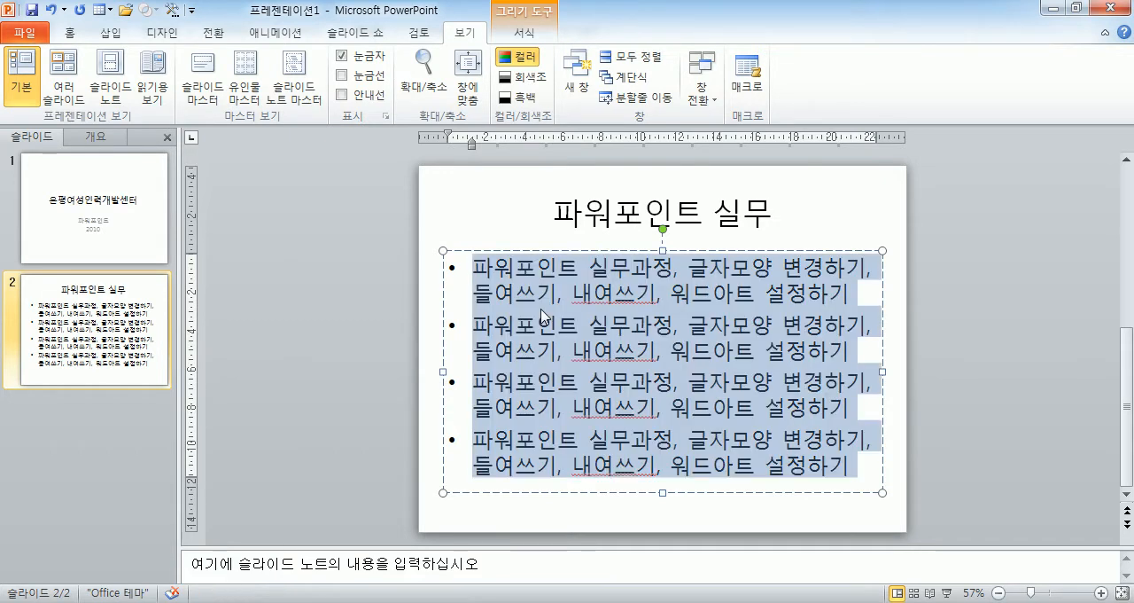
text(누)
key(BackSpace)
text(문제)
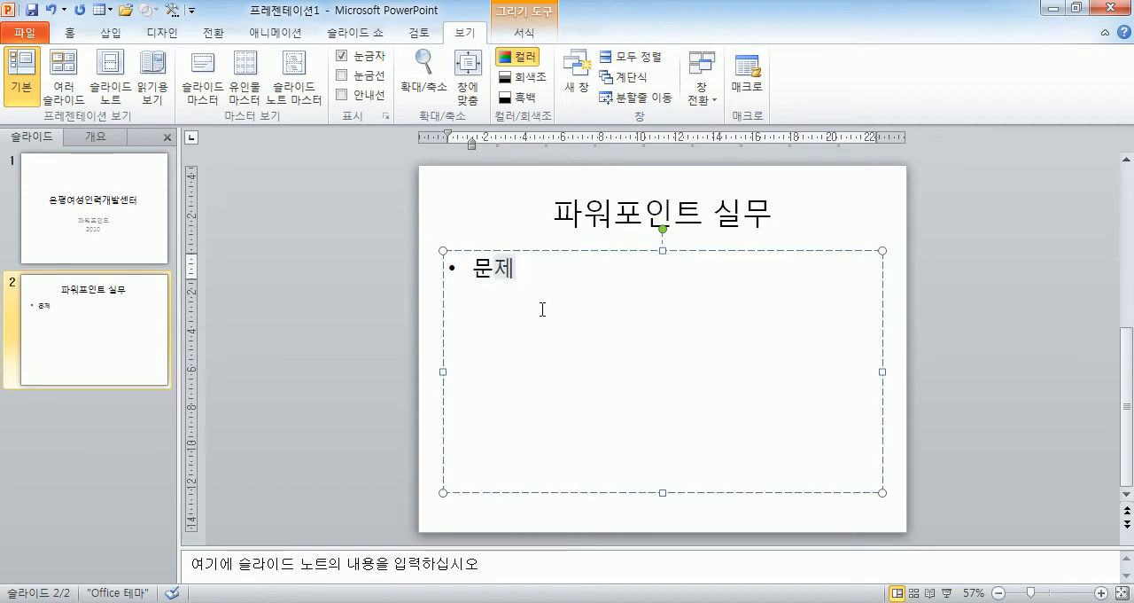
Add four second-level bullets under "문제" reading "보기1", "보기2", "보기3" and "보기4".
key(Return)
text(보기)
key(Home)
key(Tab)
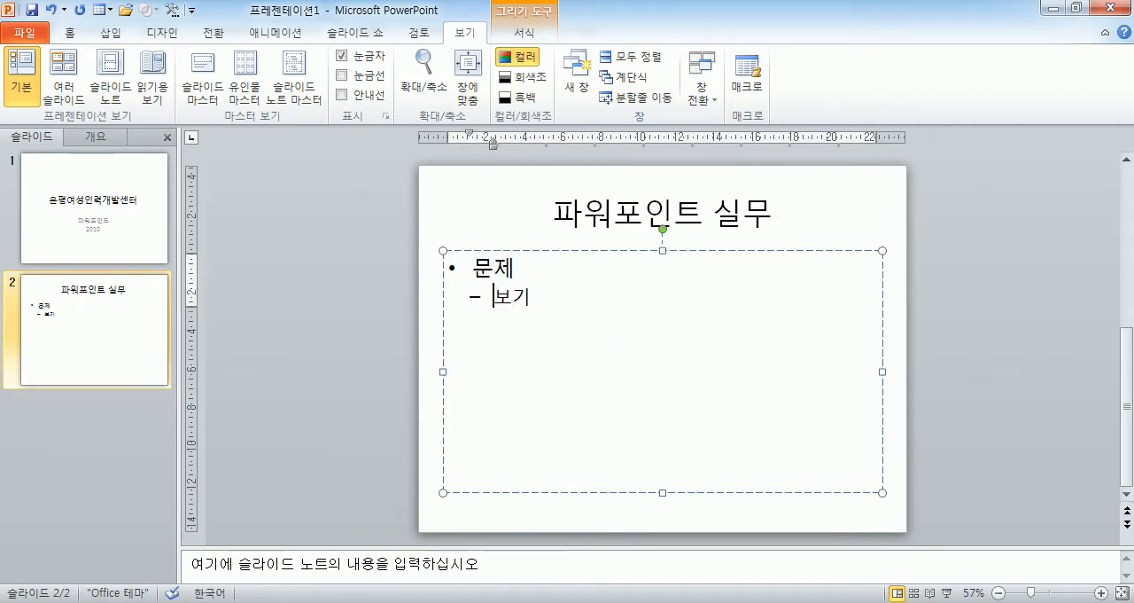
text(1)
key(Return)
text(보기2)
key(Return)
text(보기3)
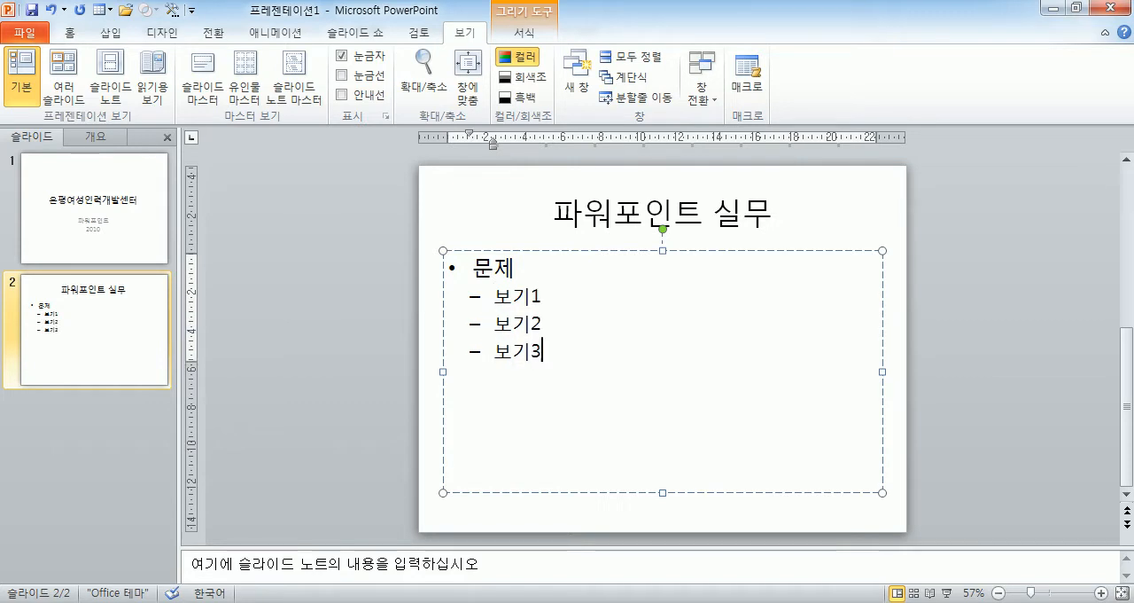
key(Return)
text(ㅂㅗ기)
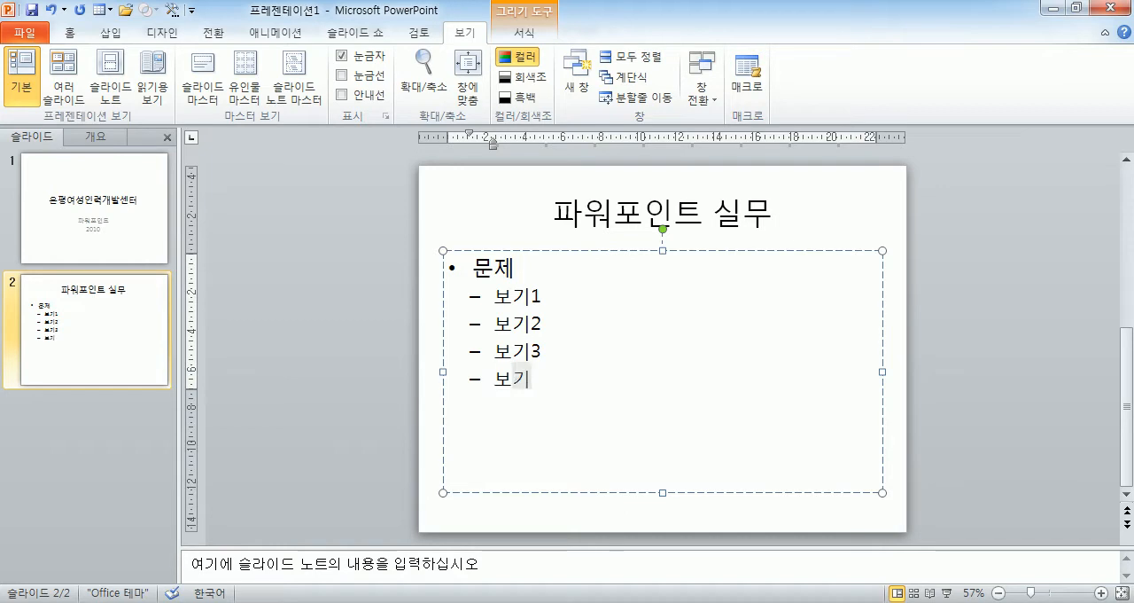
text(4)
Add another first-level bullet "문제" below "보기4".
key(Return)
key(shift+Tab)
text(문제)
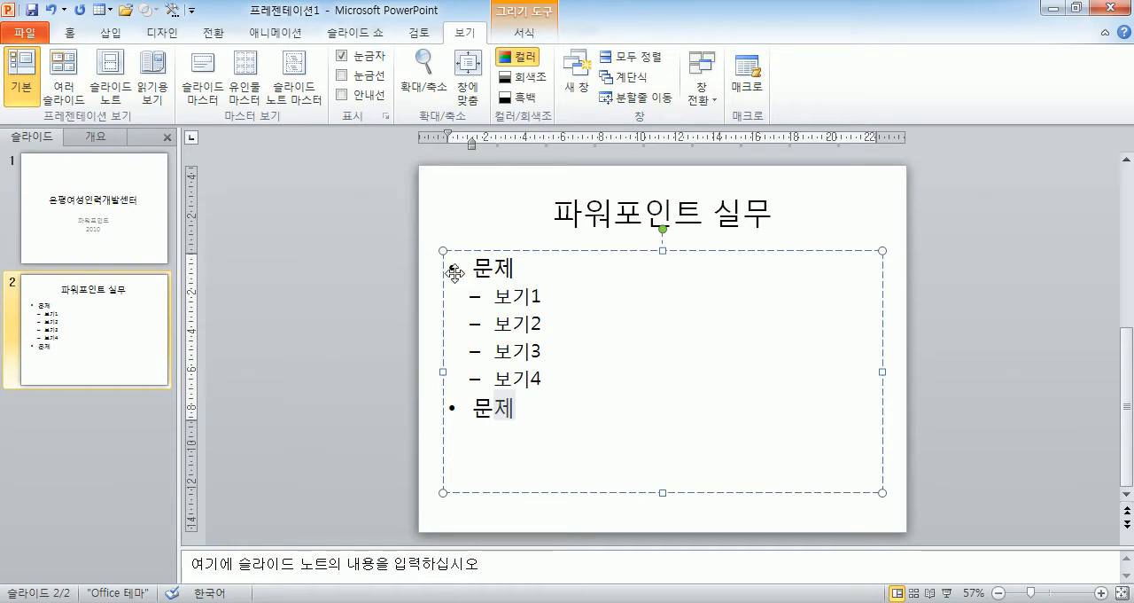
Extend the first bullet so it reads "문제에서 바른것을 고르시오.".
click(524, 269)
text(에서 ㅁ)
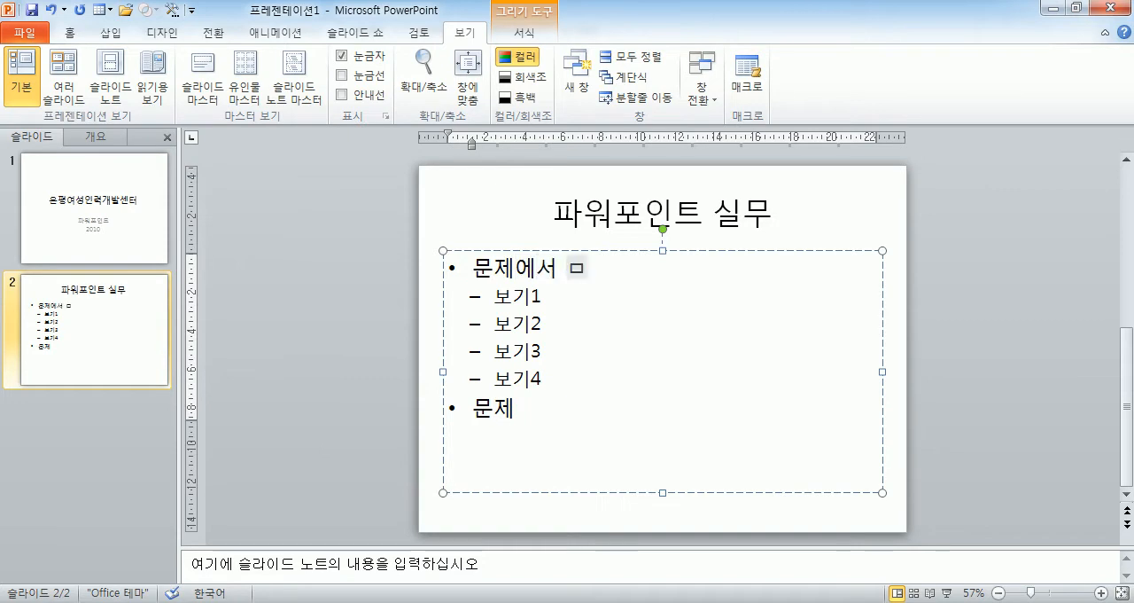
key(BackSpace)
text(바른 고)
key(BackSpace)
key(BackSpace)
text(것을 고릿)
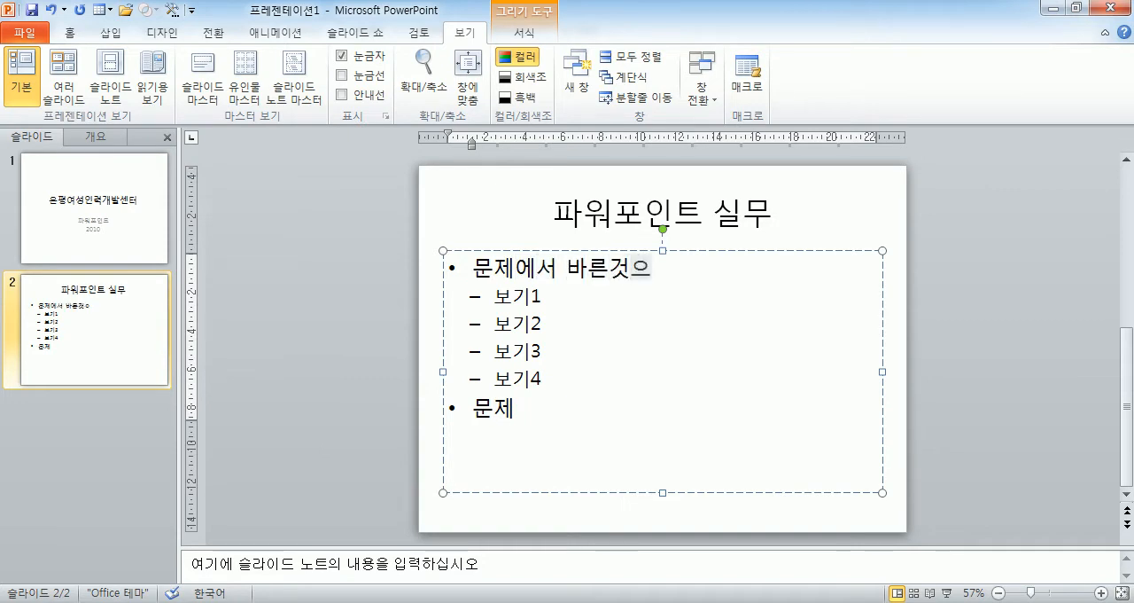
text(시오)
key(BackSpace)
key(BackSpace)
key(BackSpace)
text(르시오.)
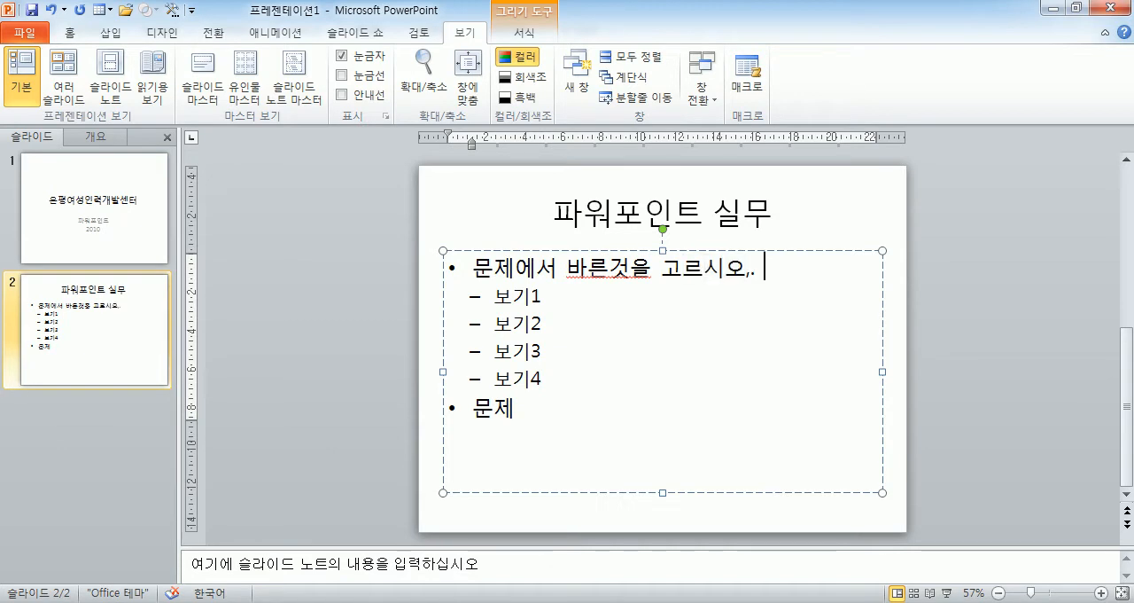
text( 보기)
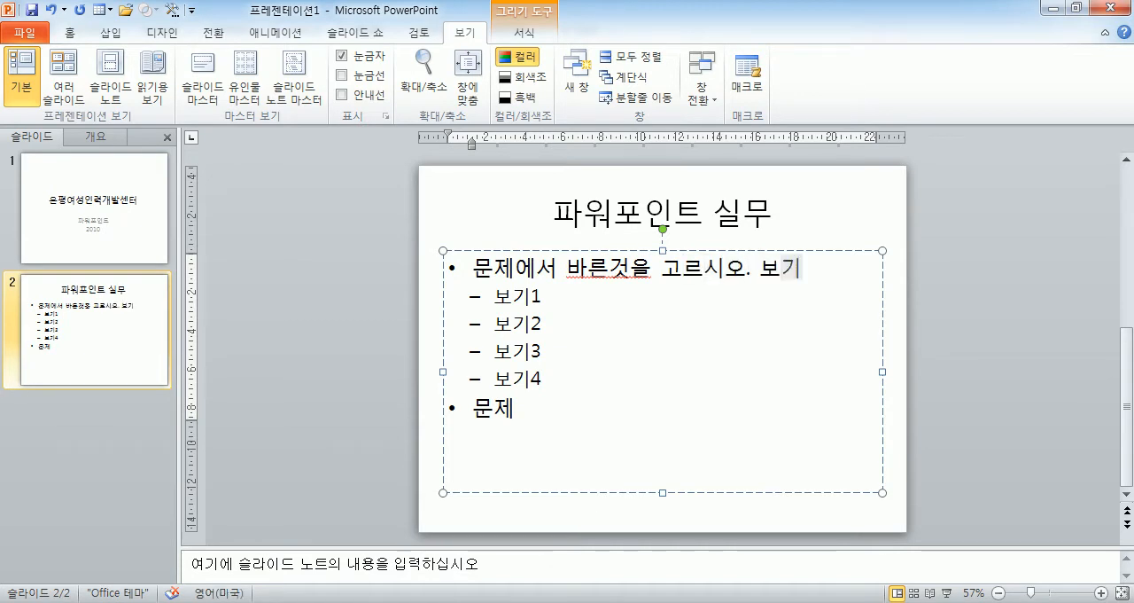
text(는 4개가 있습니다)
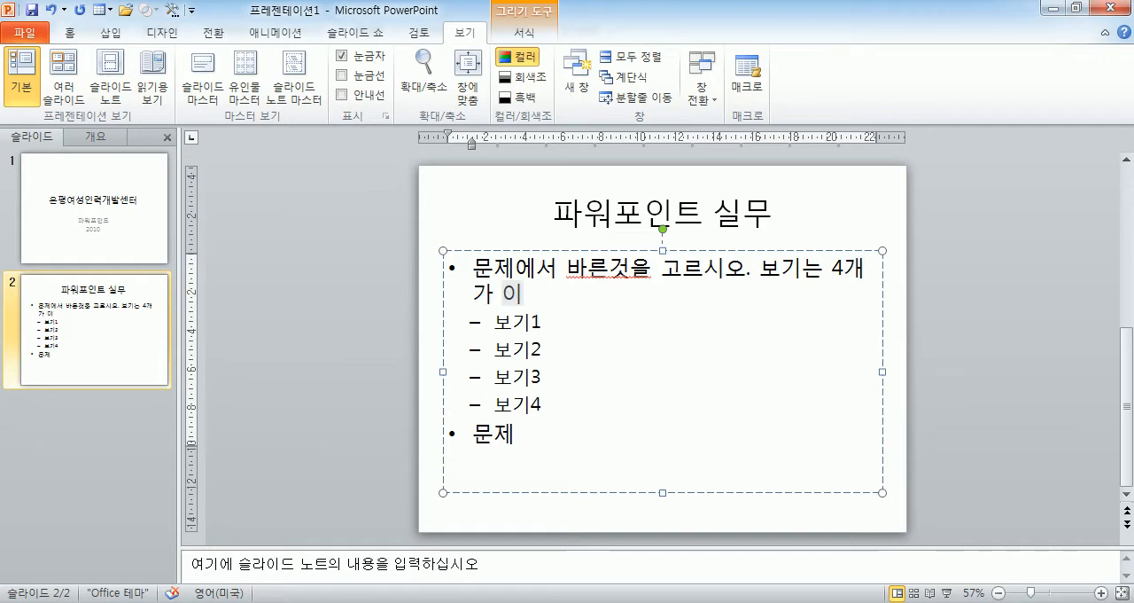
text(.)
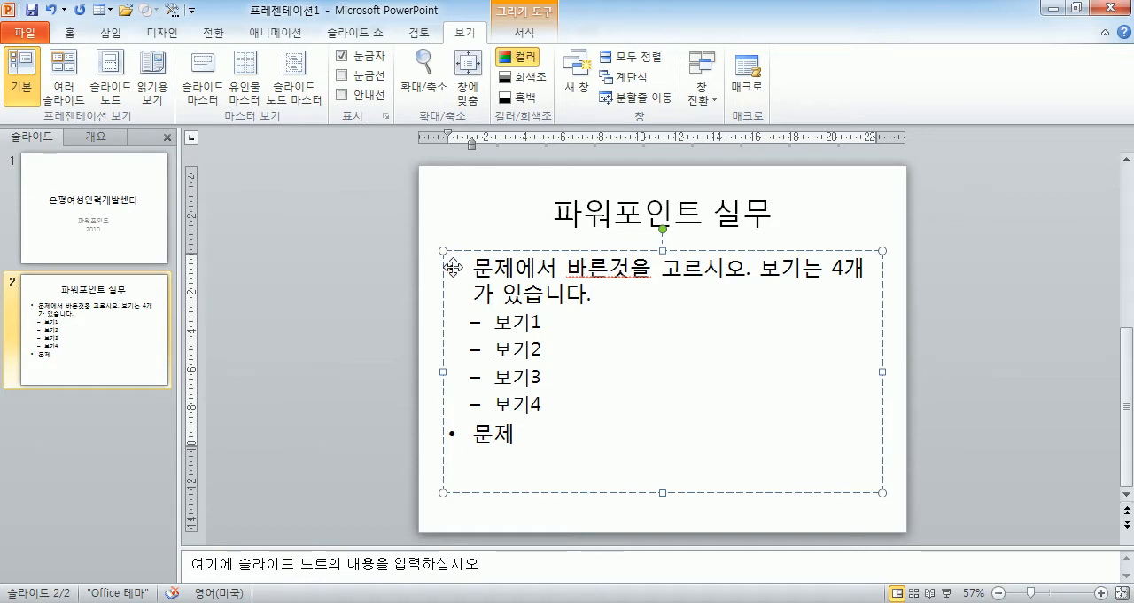
Append "보기는 4개가 있습니다." to the first bullet and insert a space between "바른" and "것을".
click(611, 268)
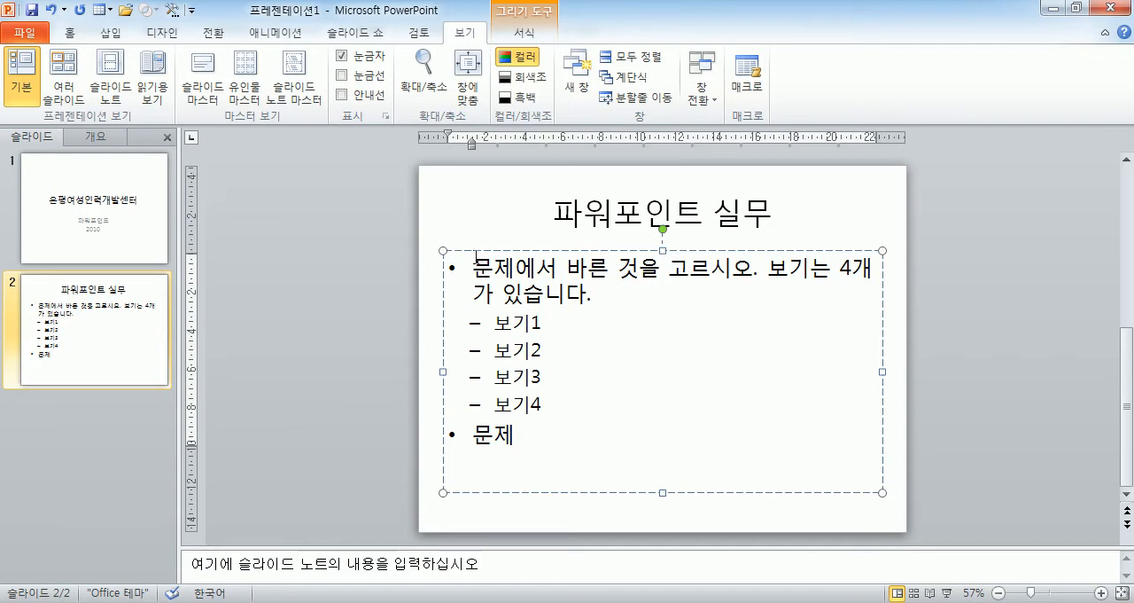
With the ruler shown, try a first-line indent on all body text, then give every paragraph a hanging indent of about 1.3 cm.
click(358, 61)
click(358, 62)
key(ctrl+a)
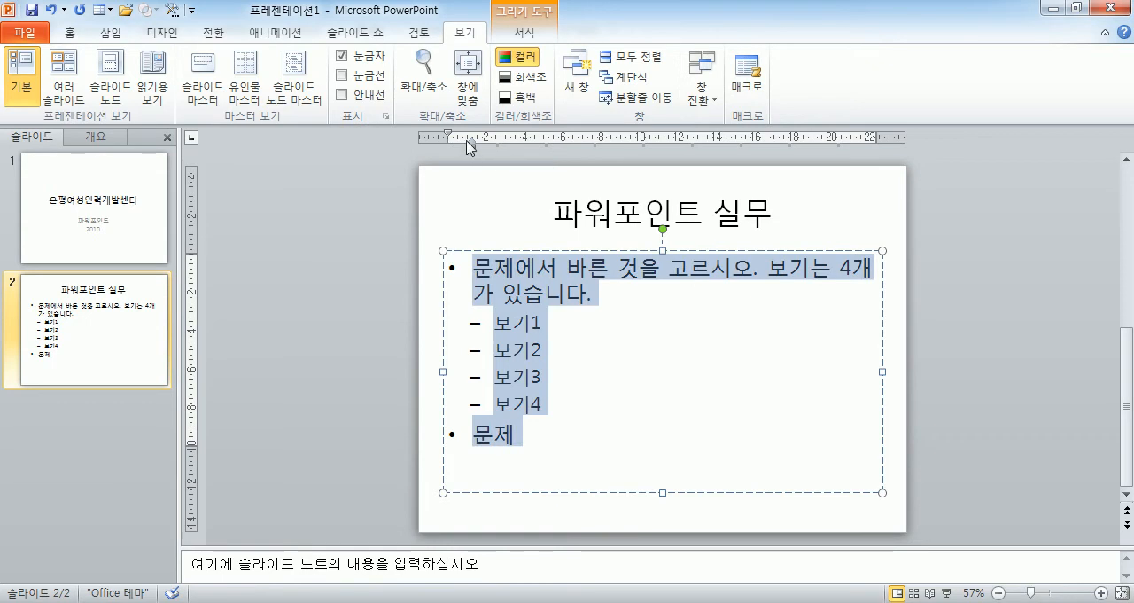
drag(448, 136, 473, 136)
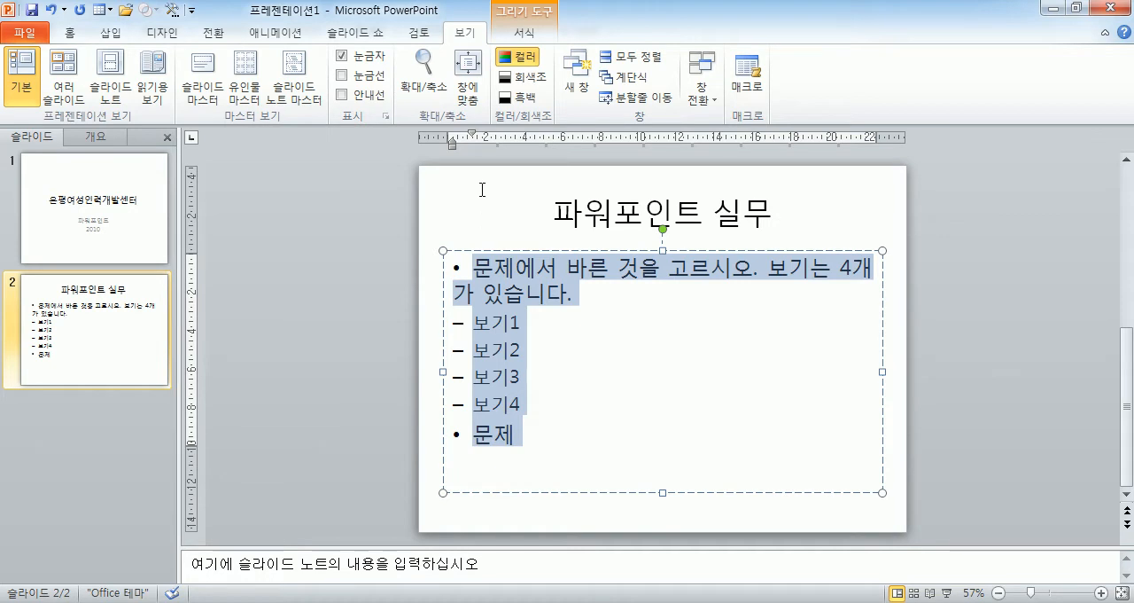
mouse_move(471, 134)
mouse_down()
mouse_move(448, 143)
mouse_move(471, 146)
mouse_up()
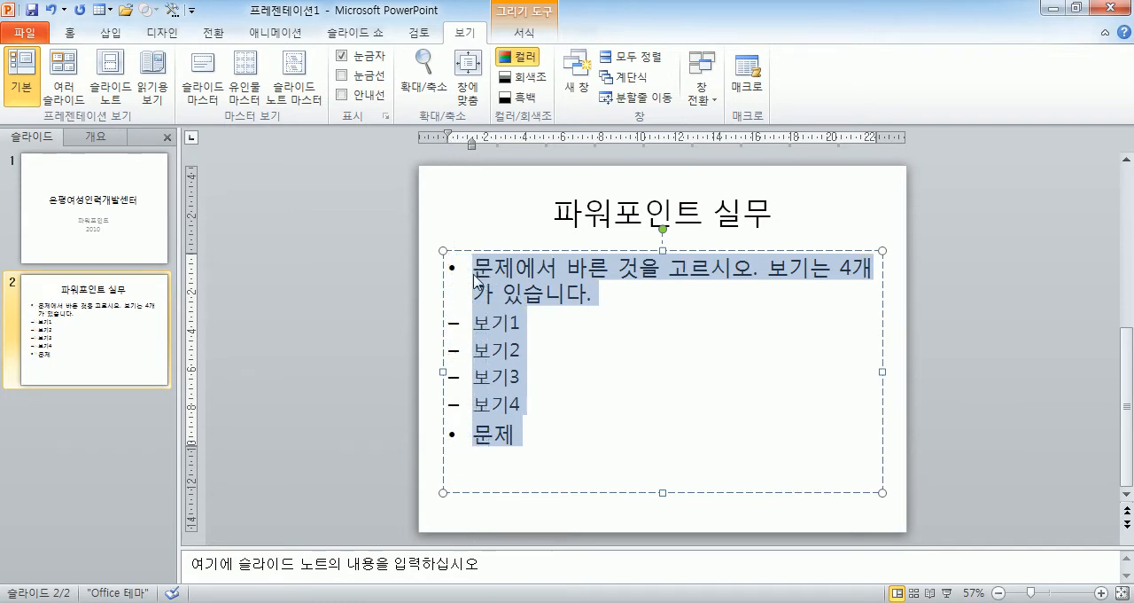
click(508, 410)
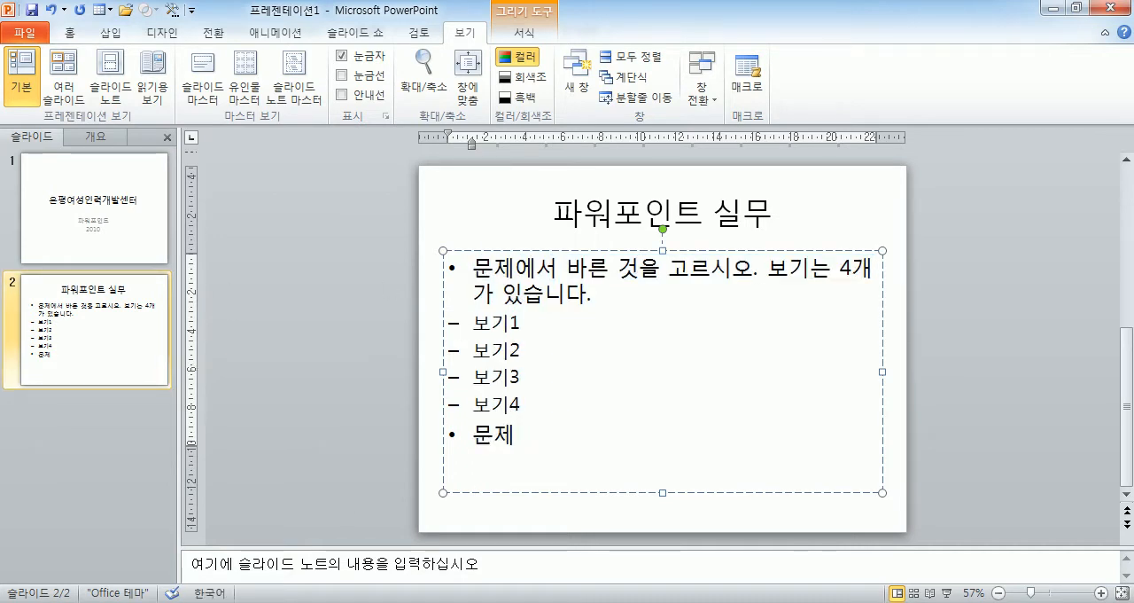
Check the class schedule in Notepad, return to PowerPoint and select the body placeholder as an object.
key(alt+Tab)
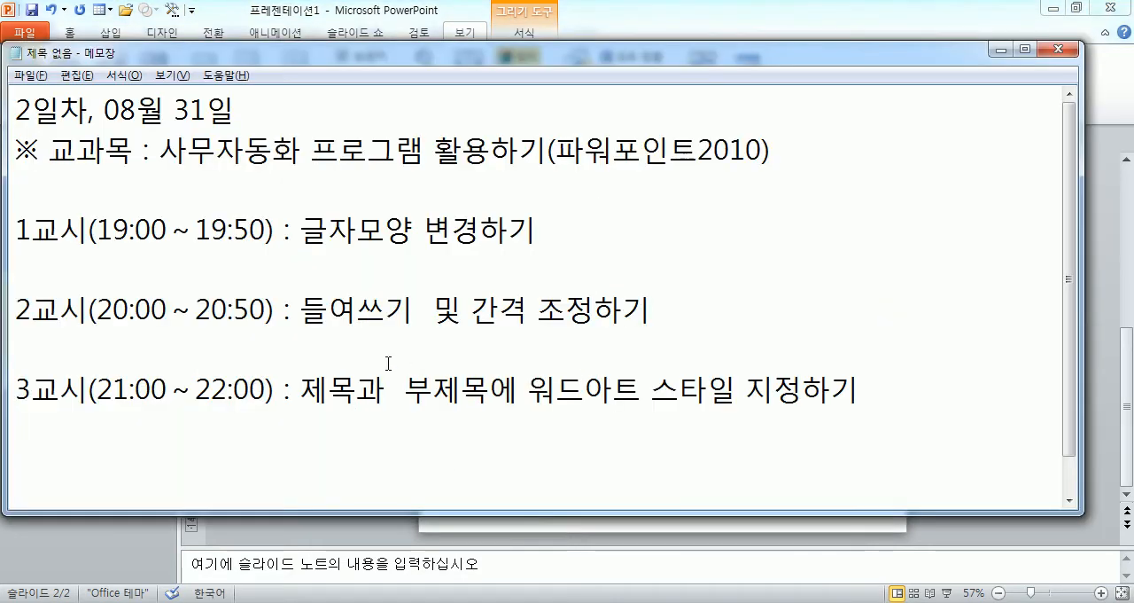
key(alt+Tab)
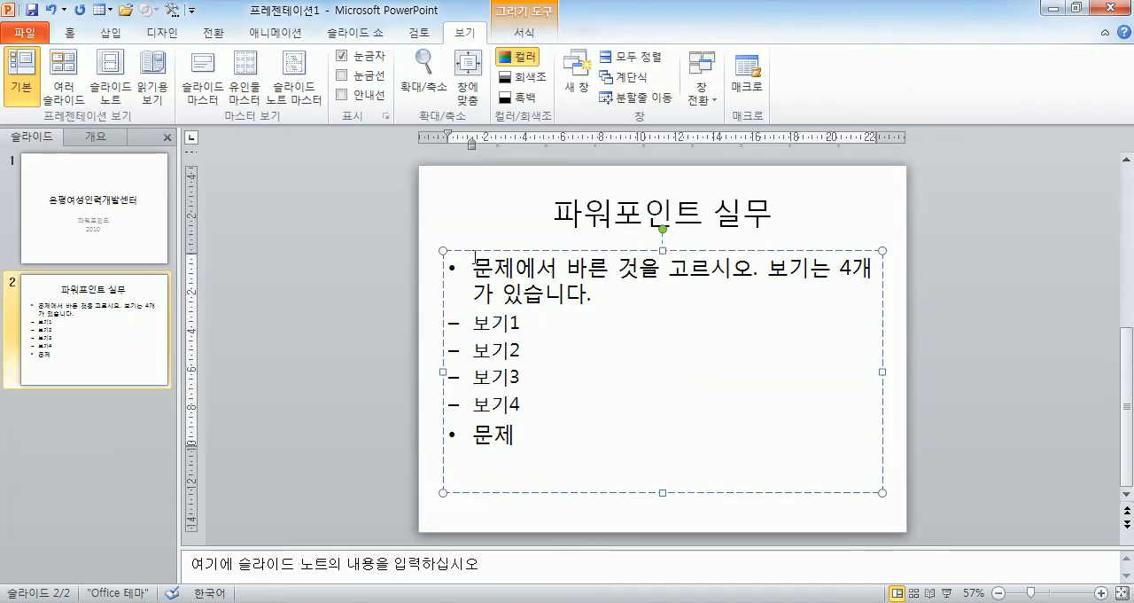
key(ctrl+a)
click(510, 285)
click(463, 250)
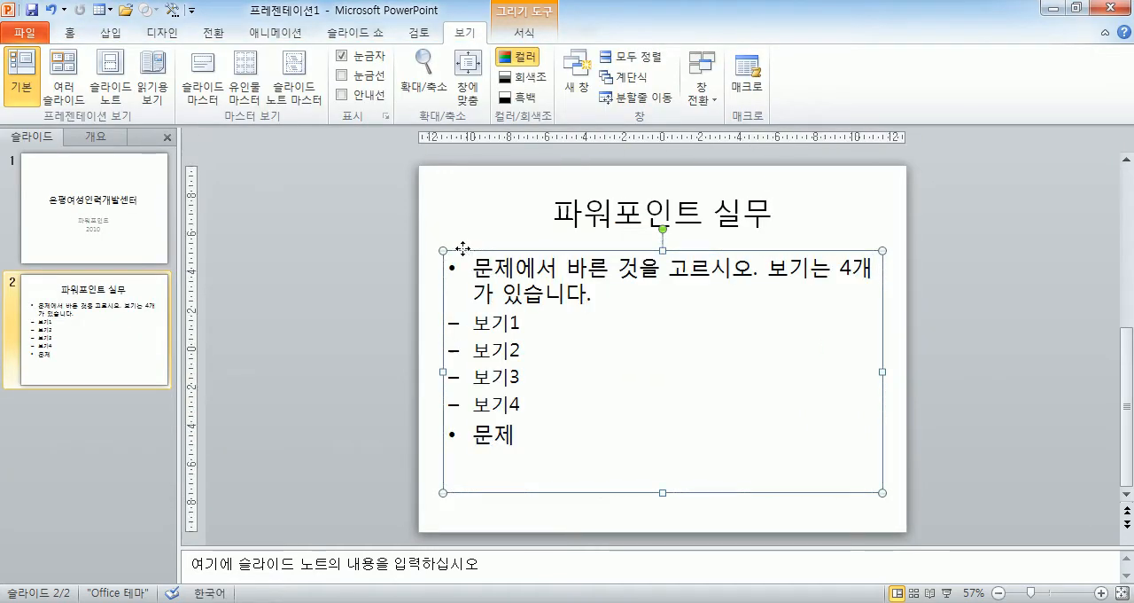
Select all the text inside the body placeholder, and select the placeholder as a whole object instead of its text.
click(545, 283)
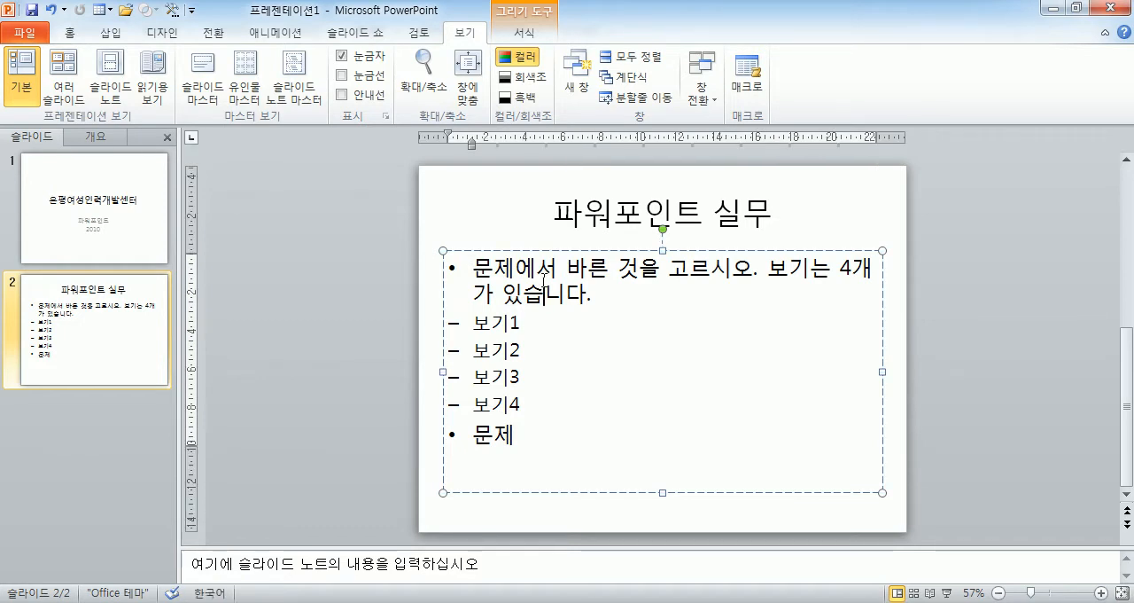
key(ctrl+a)
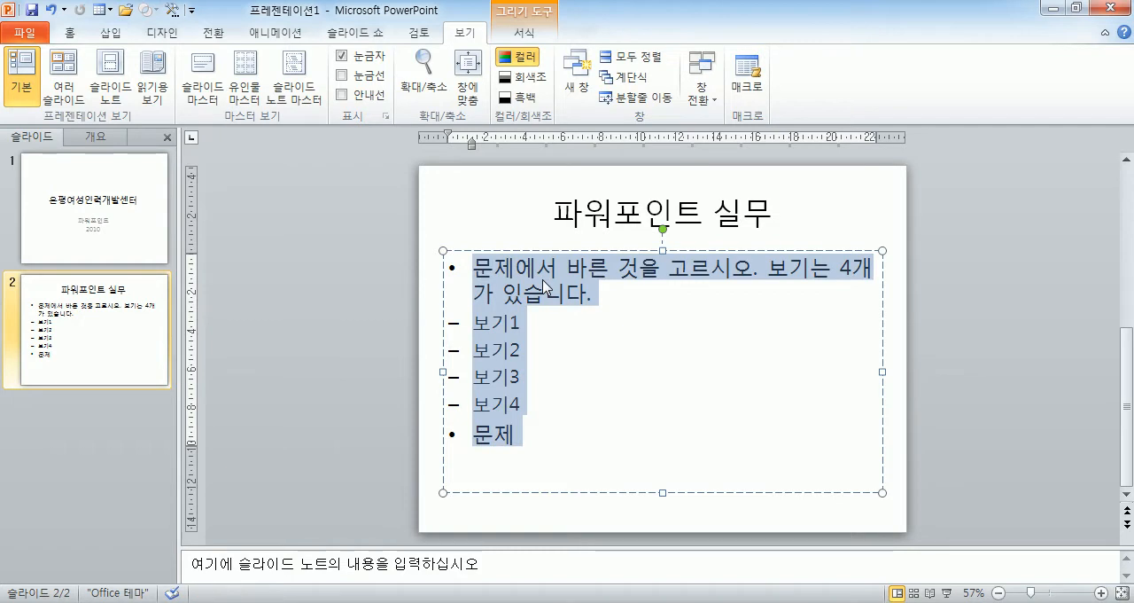
click(394, 306)
click(469, 245)
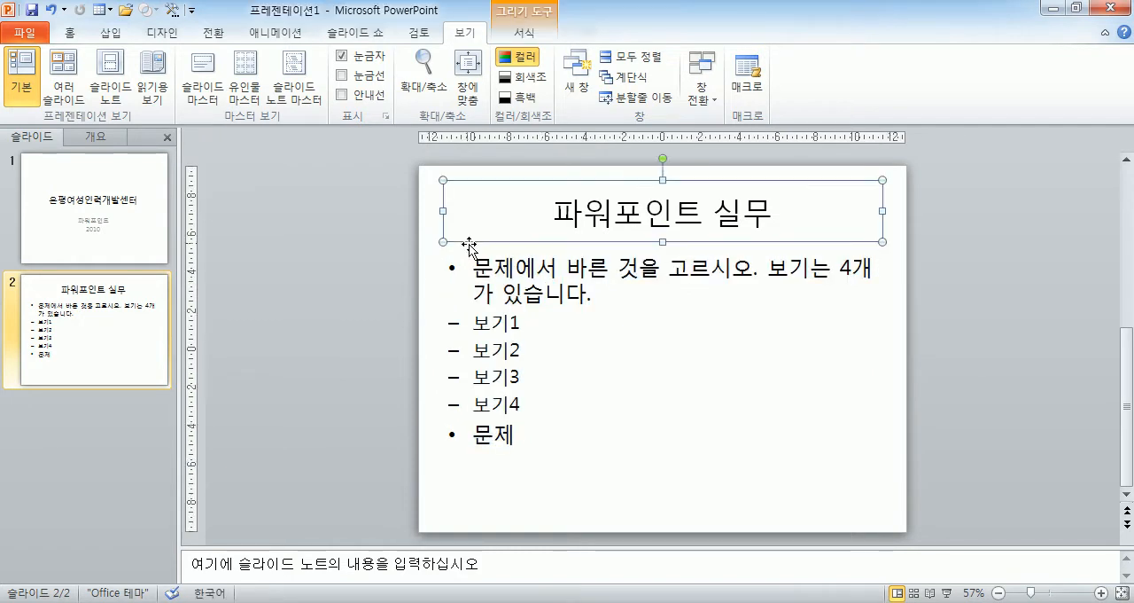
click(464, 262)
click(473, 253)
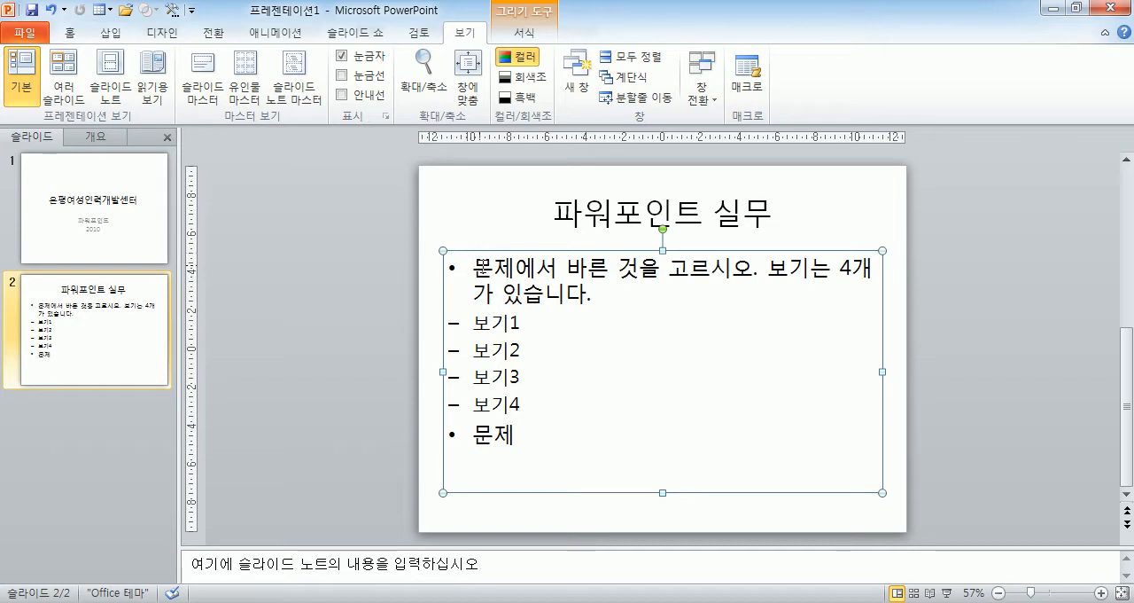
Highlight the body text from the first bullet to "문제", select the whole body placeholder and open the font choices for it.
drag(477, 265, 557, 441)
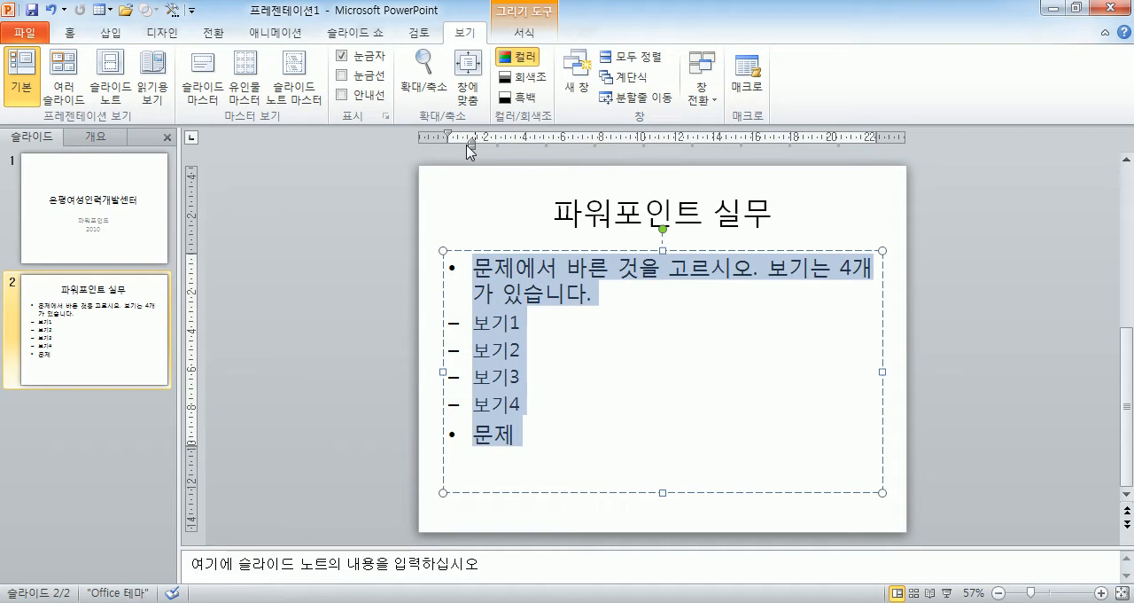
click(447, 254)
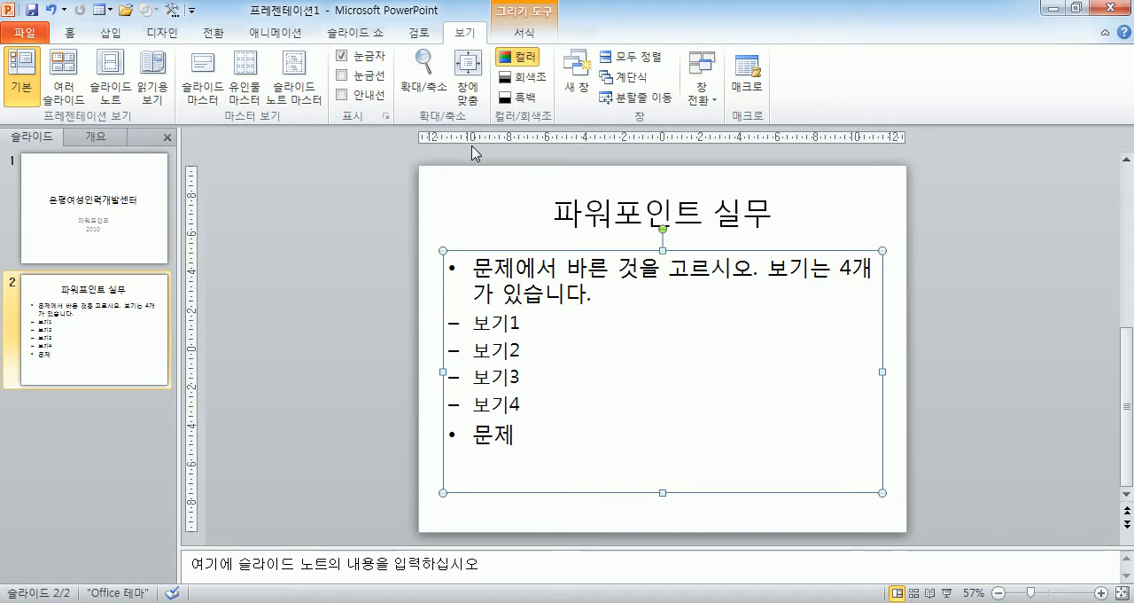
click(71, 34)
click(351, 64)
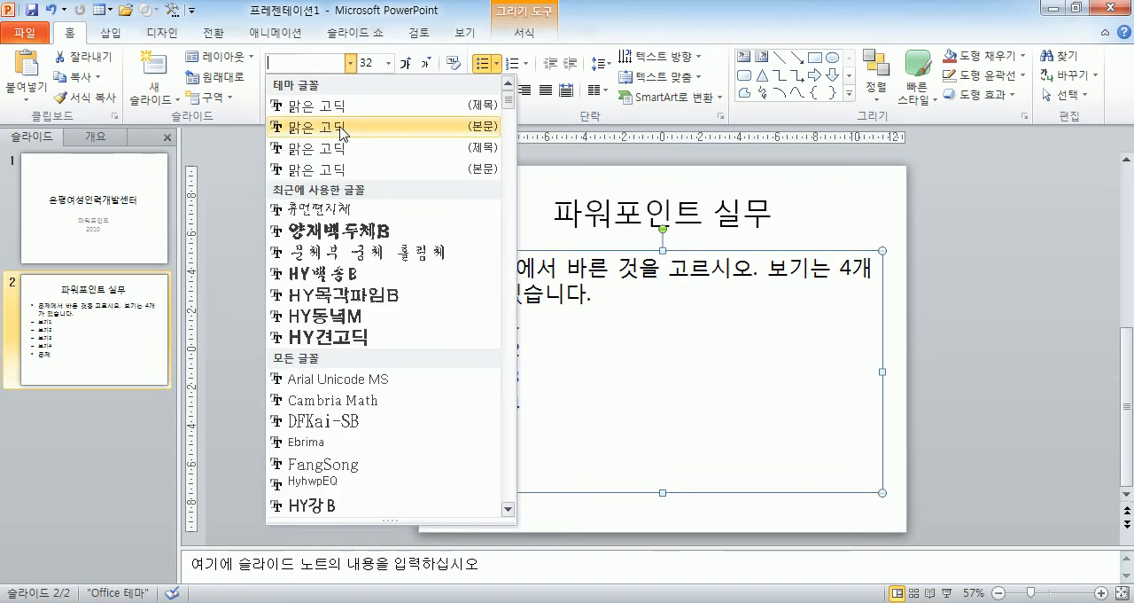
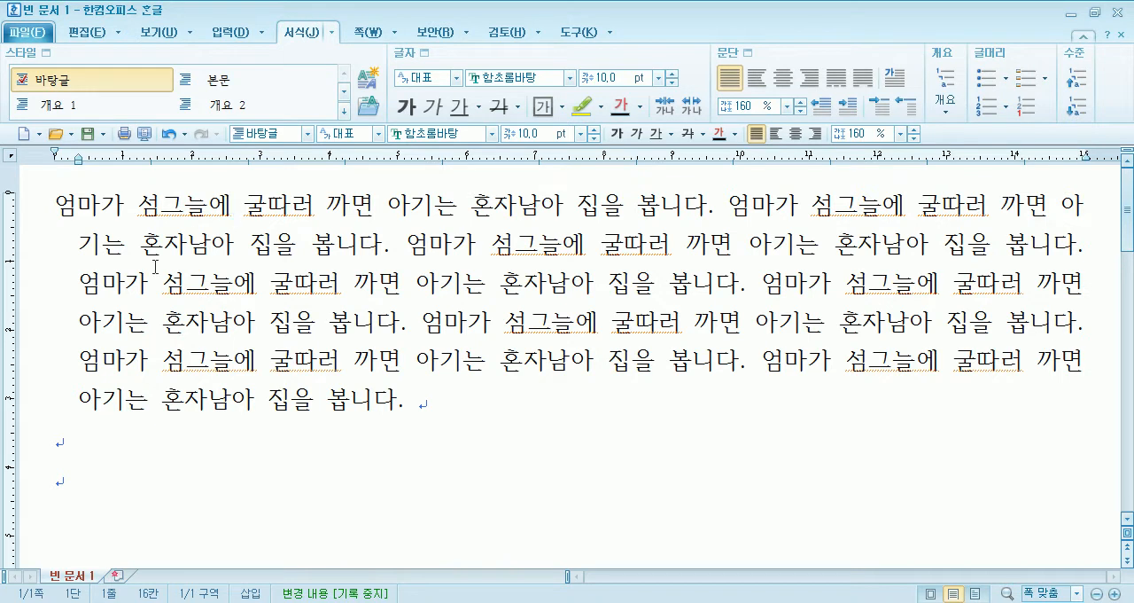
Look through the fonts available for the paragraph in the Hangul document 빈 문서 1.
click(570, 78)
drag(677, 122, 648, 386)
click(318, 321)
Select the paragraph text in 빈 문서 1, and close all the open Hangul documents without saving.
drag(428, 400, 13, 213)
key(ctrl+c)
click(1117, 13)
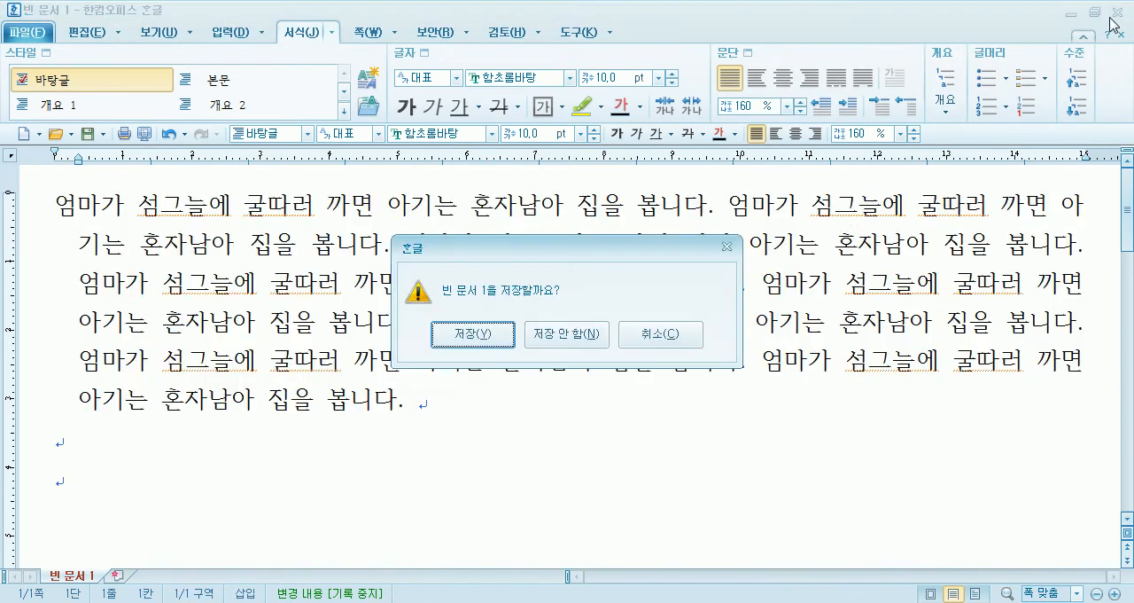
click(567, 336)
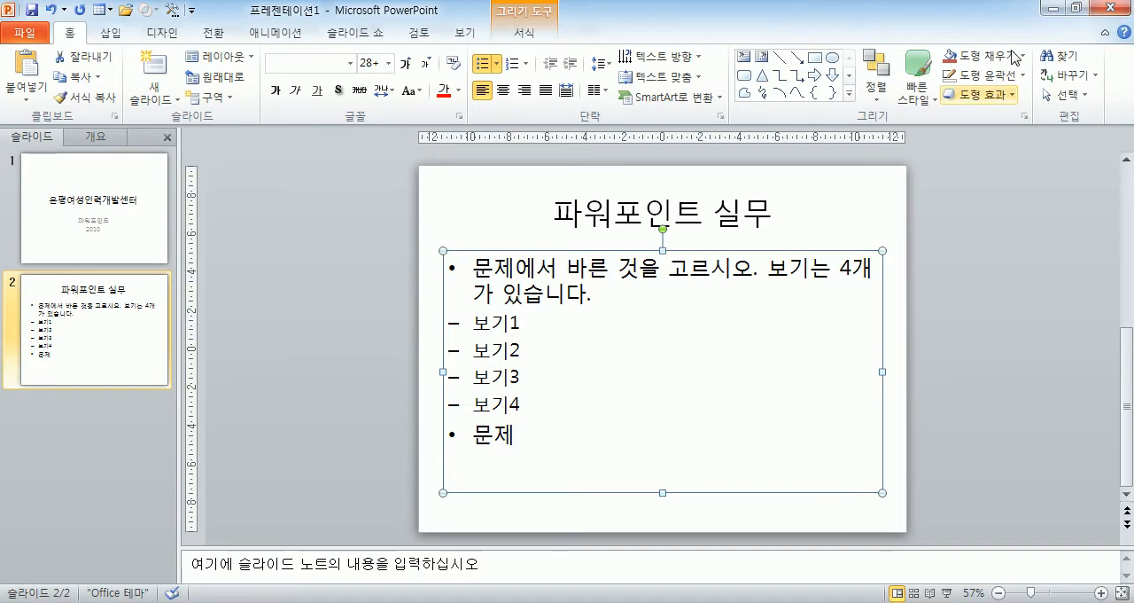
click(1052, 8)
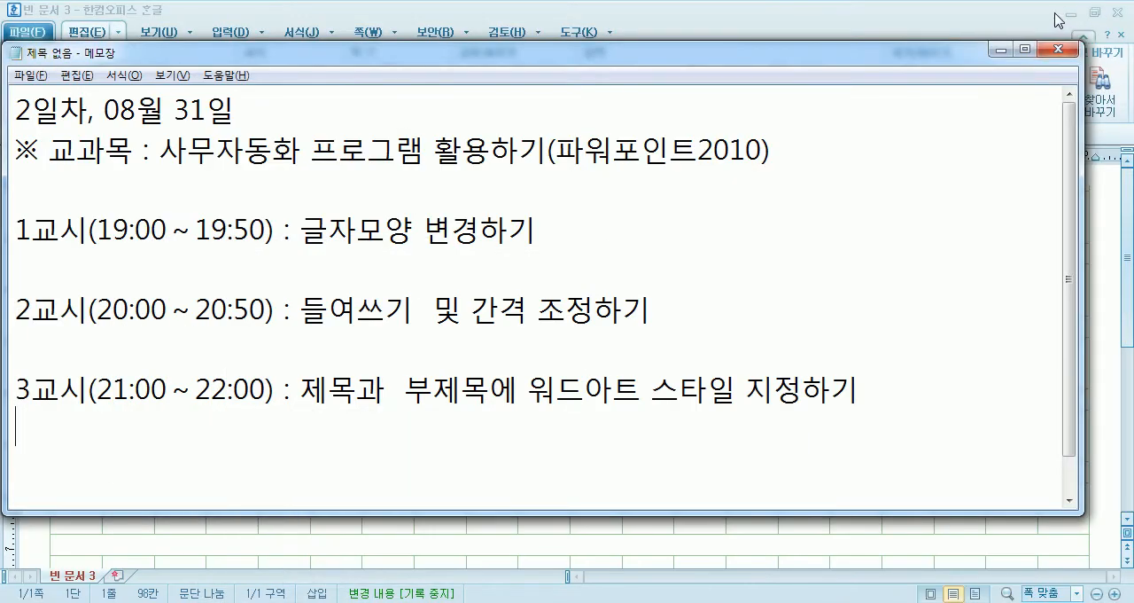
click(1071, 50)
click(1117, 16)
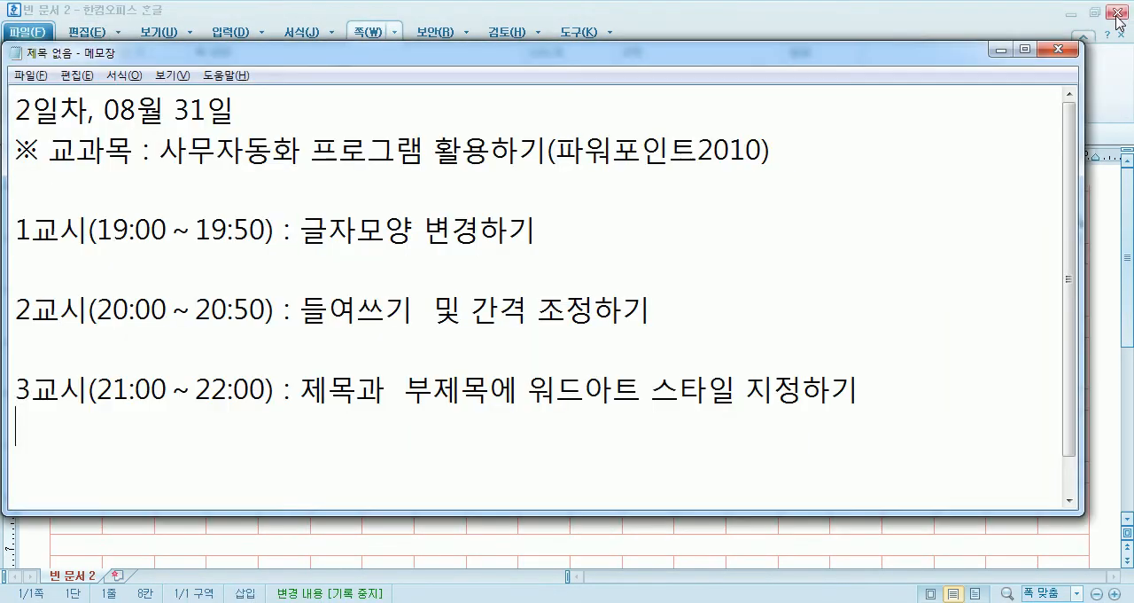
click(1116, 15)
key(n)
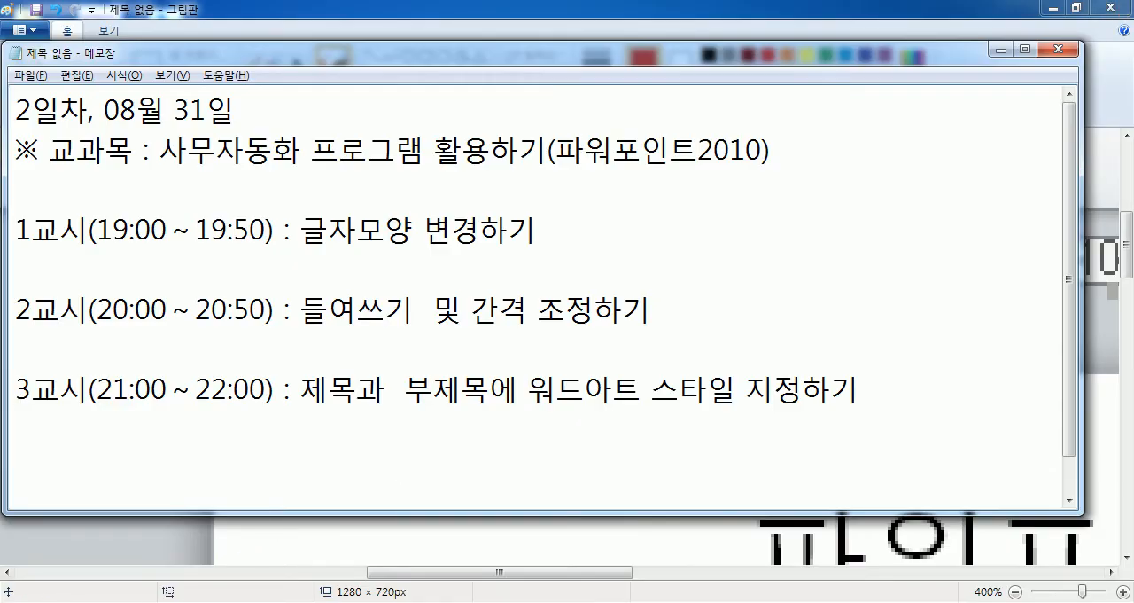
In the custom options of 한컴 기본 설정, enable 세로형 트루타입 폰트 사용 for 한글 and apply the settings.
key(super)
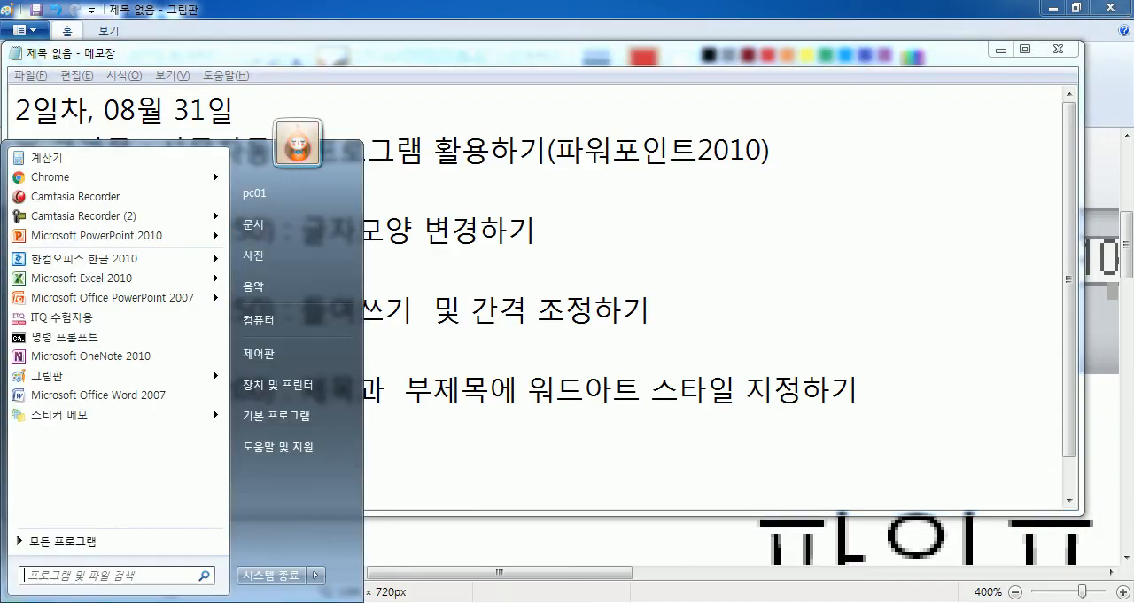
click(66, 540)
scroll(133, 373, down, 4)
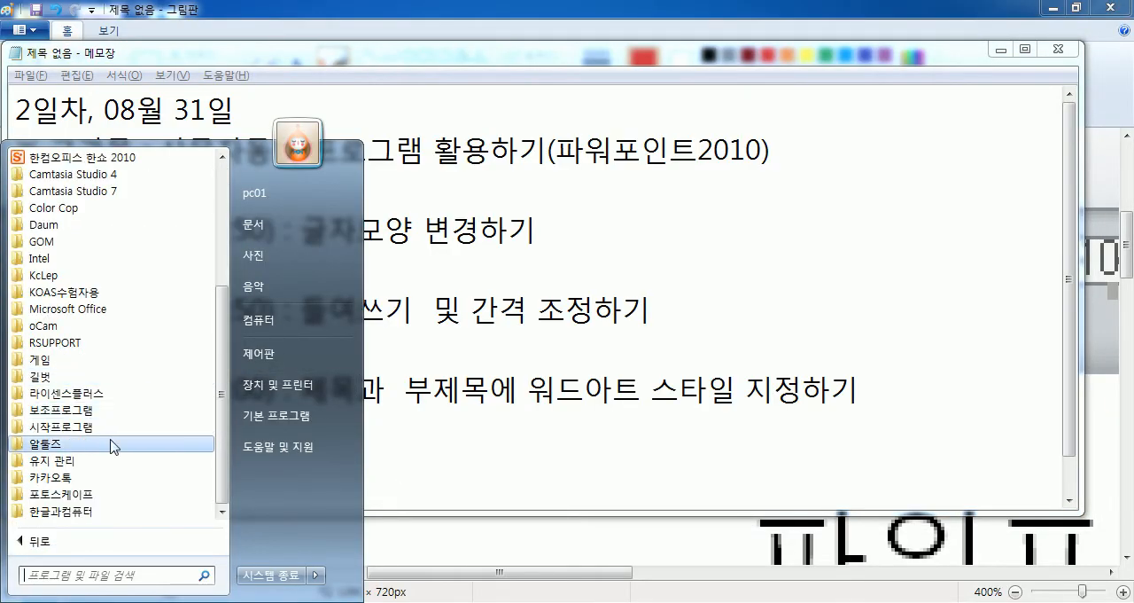
click(78, 511)
click(84, 512)
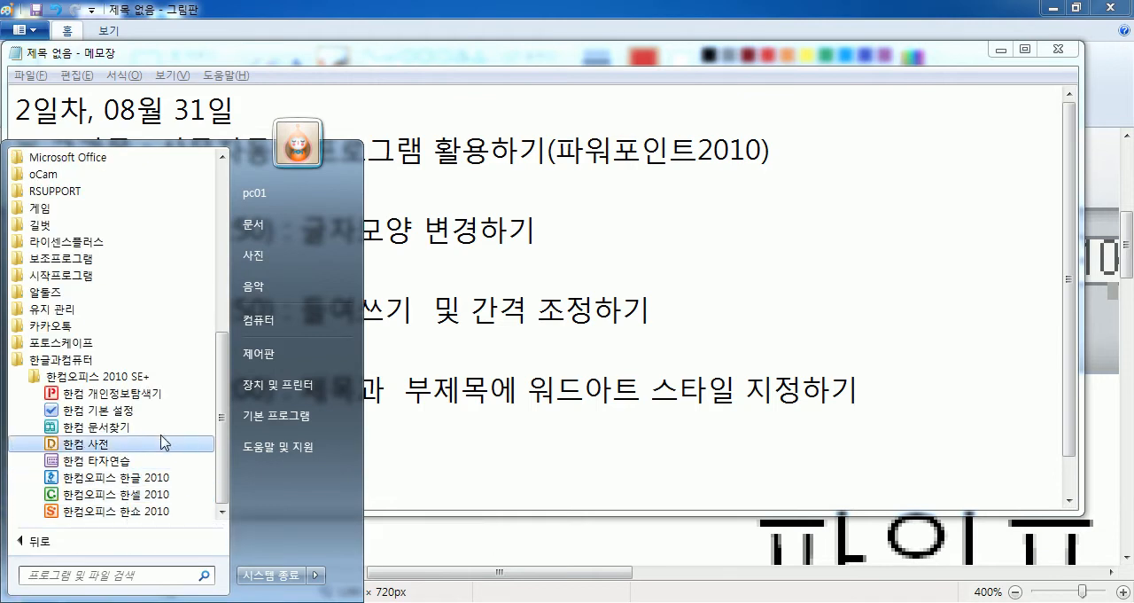
click(104, 412)
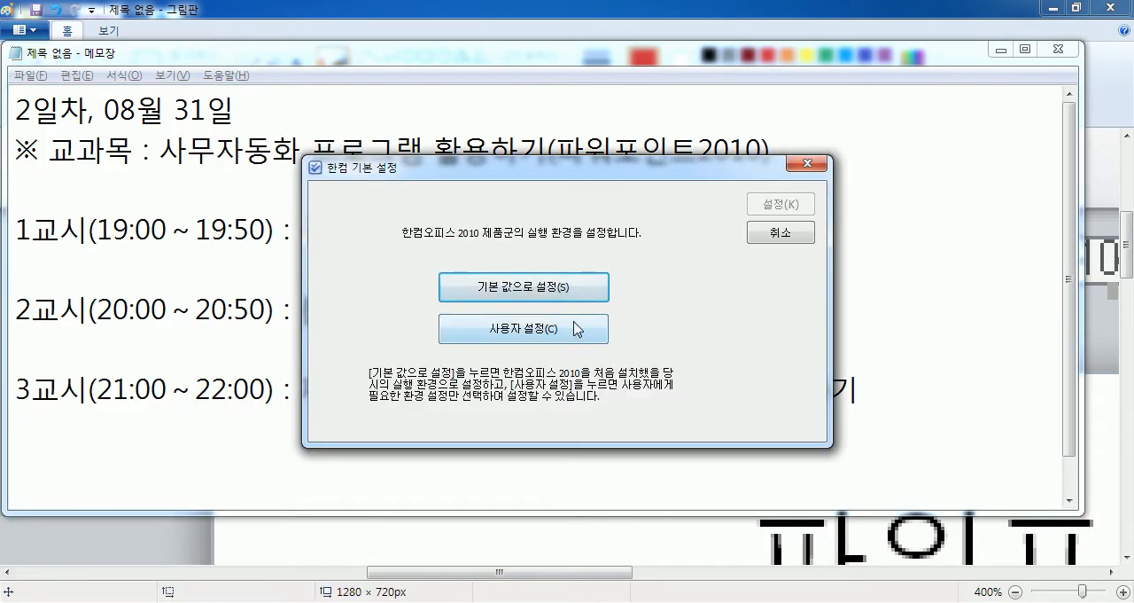
click(580, 333)
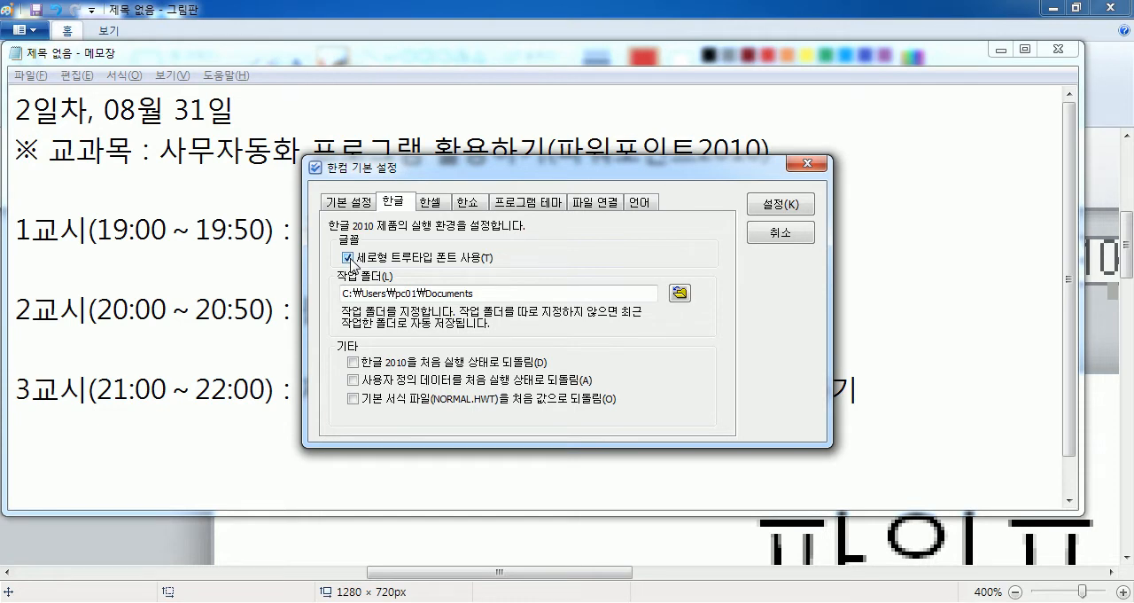
click(772, 205)
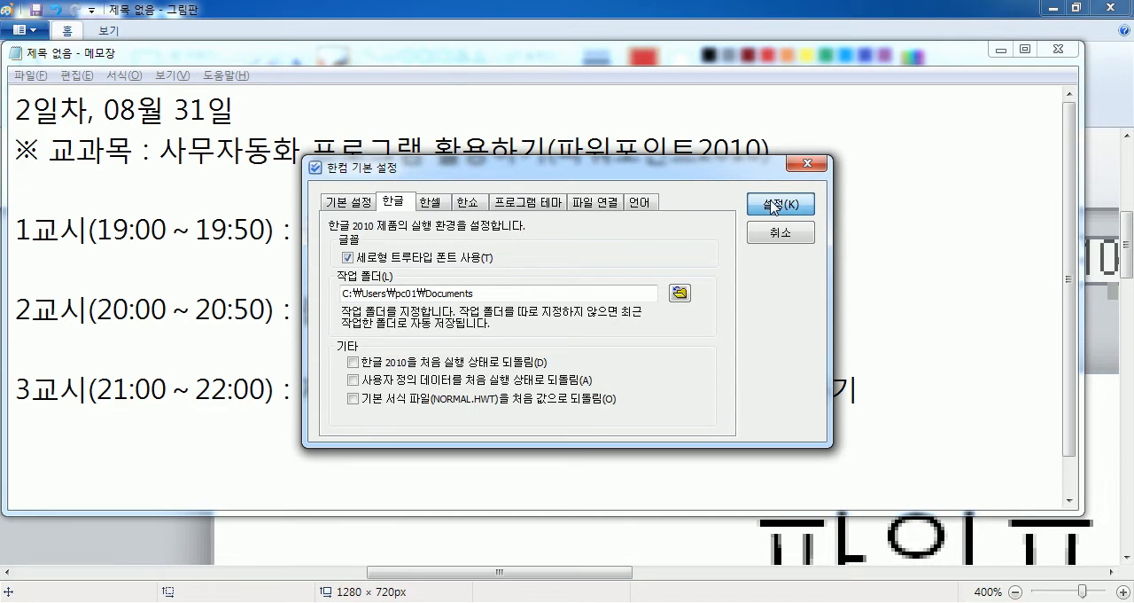
click(770, 211)
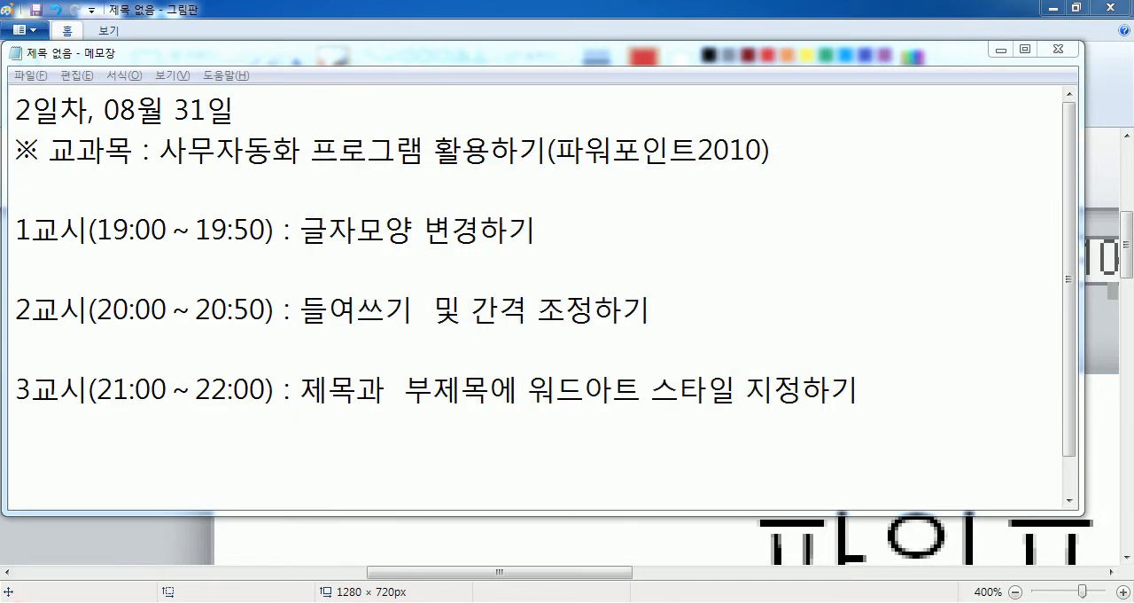
Start 한컴오피스 한글 2010 and paste the copied paragraph into the blank document.
key(super)
click(125, 259)
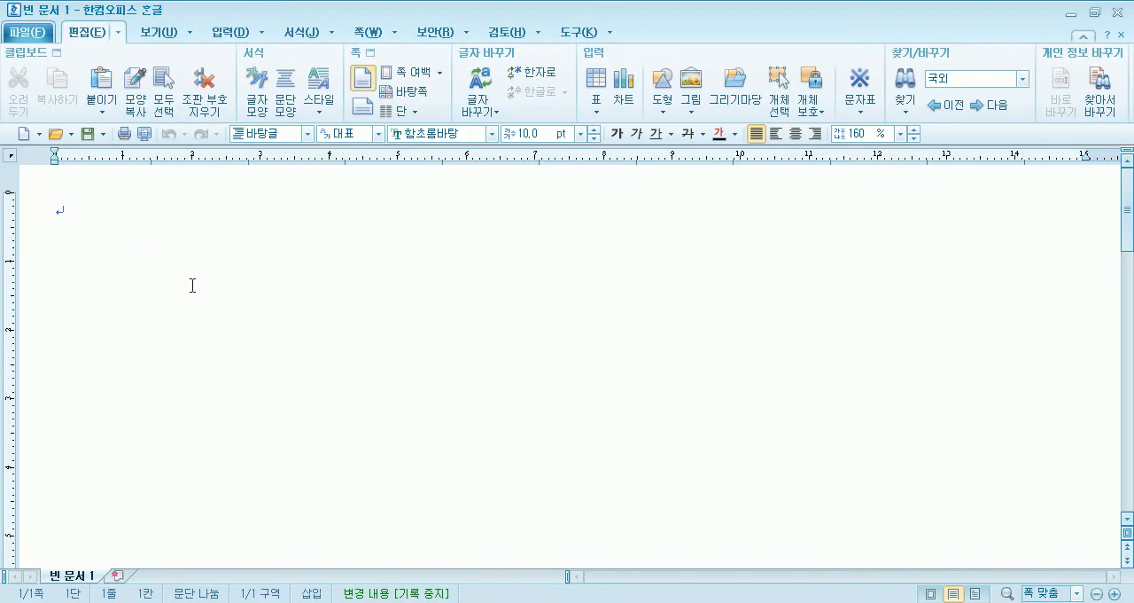
key(ctrl+v)
key(shift+Left)
key(ctrl+a)
click(493, 133)
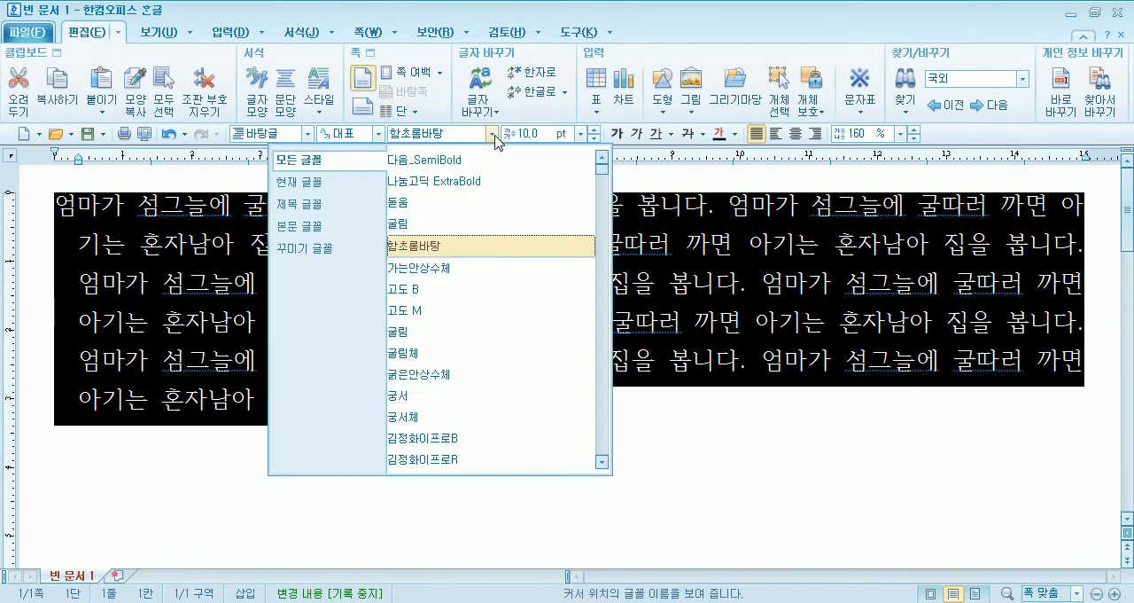
drag(603, 171, 586, 299)
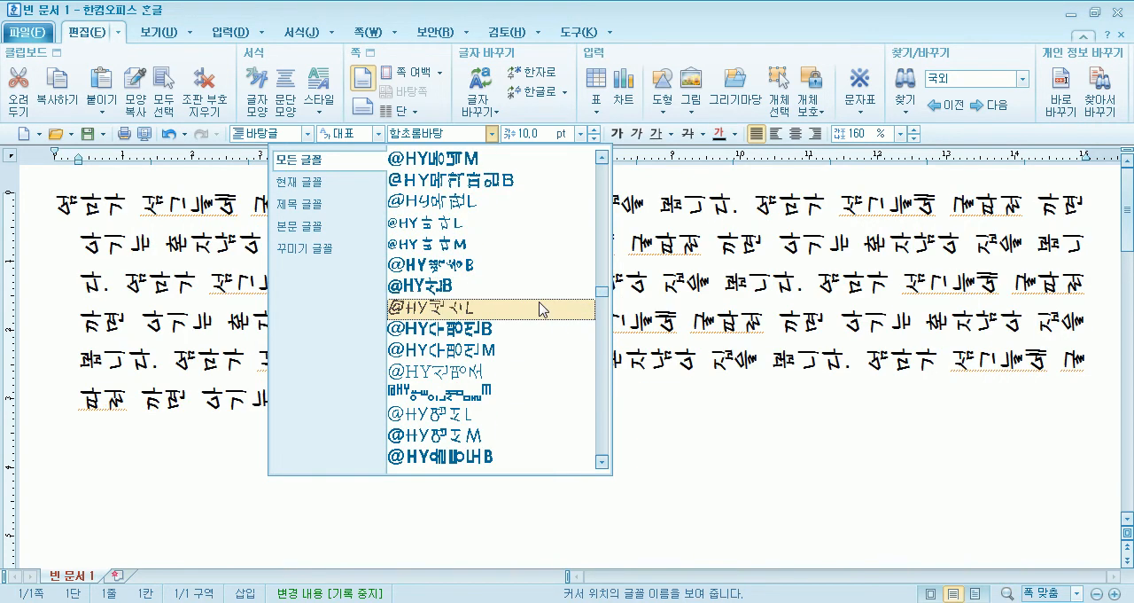
click(519, 183)
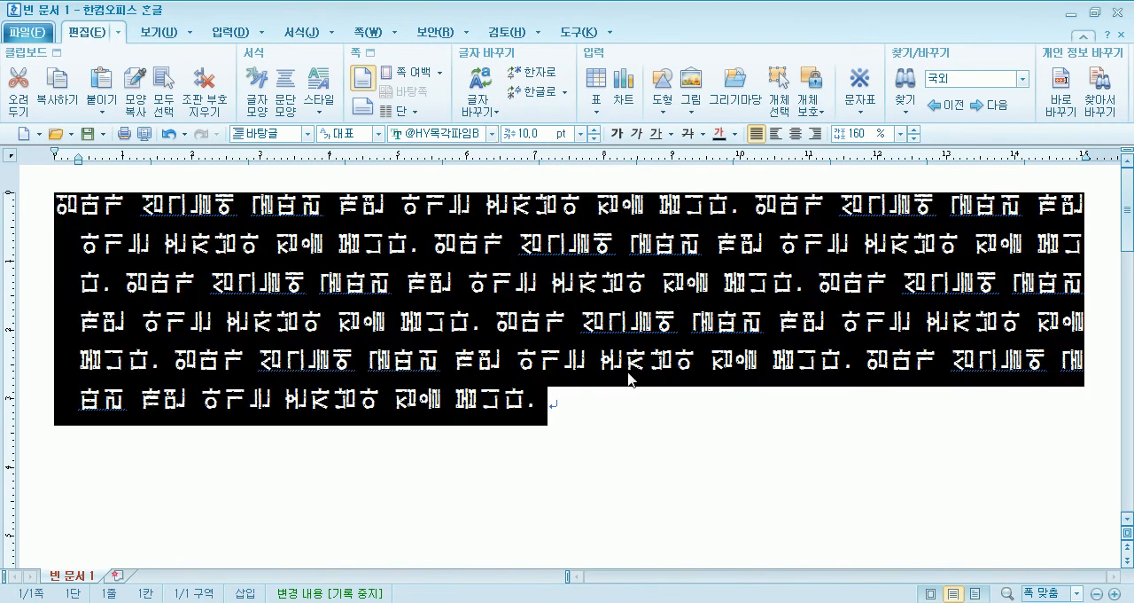
click(587, 422)
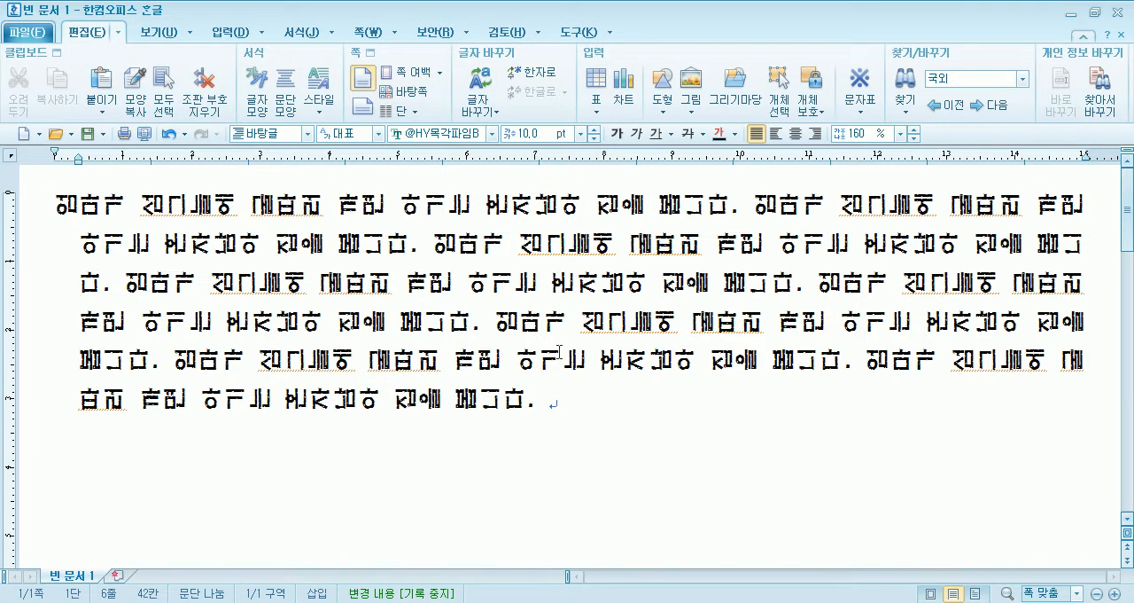
Close the Hangul document without saving and switch back to the PowerPoint presentation.
mouse_move(776, 601)
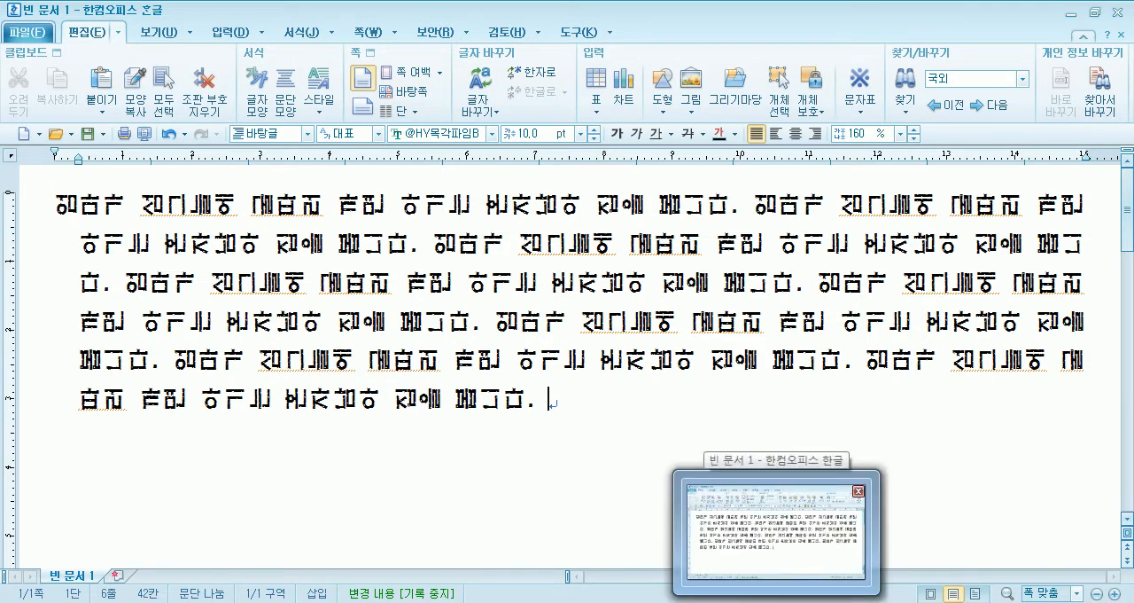
click(393, 360)
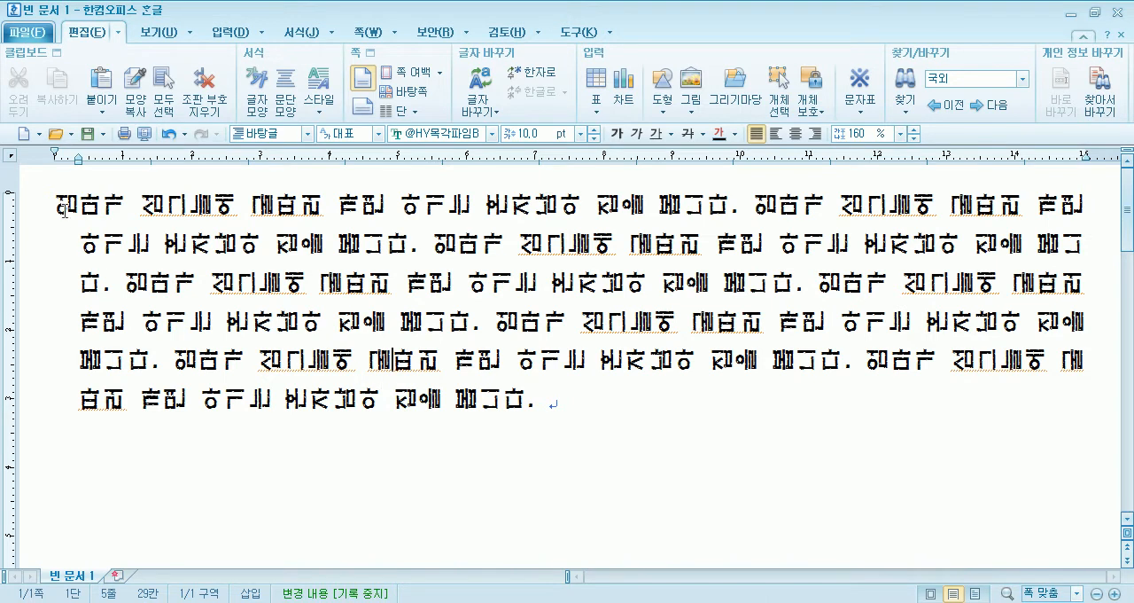
click(1120, 12)
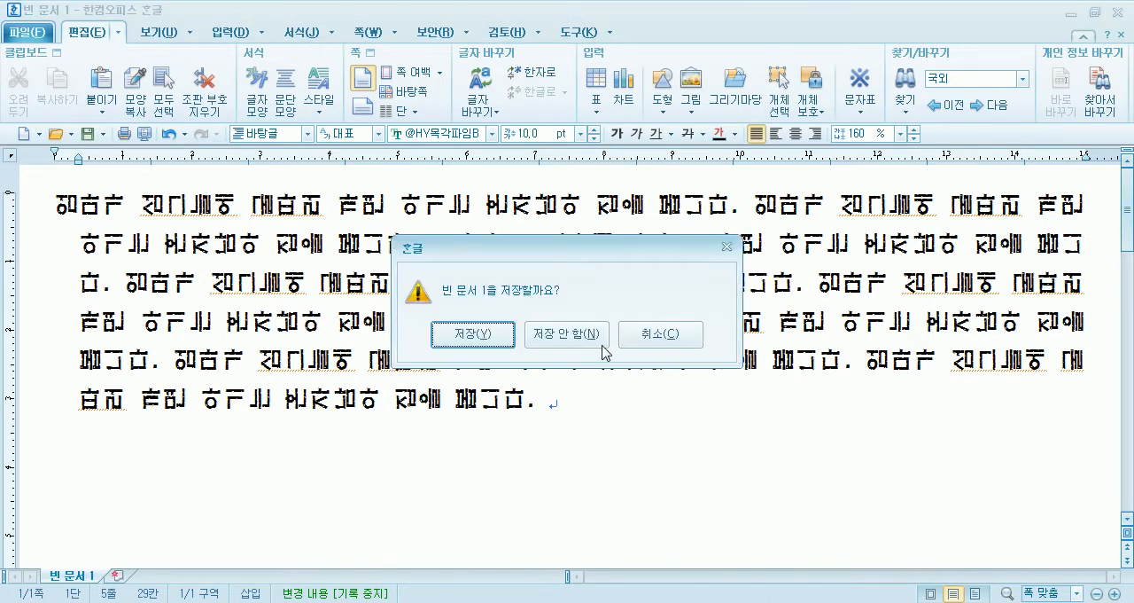
click(578, 331)
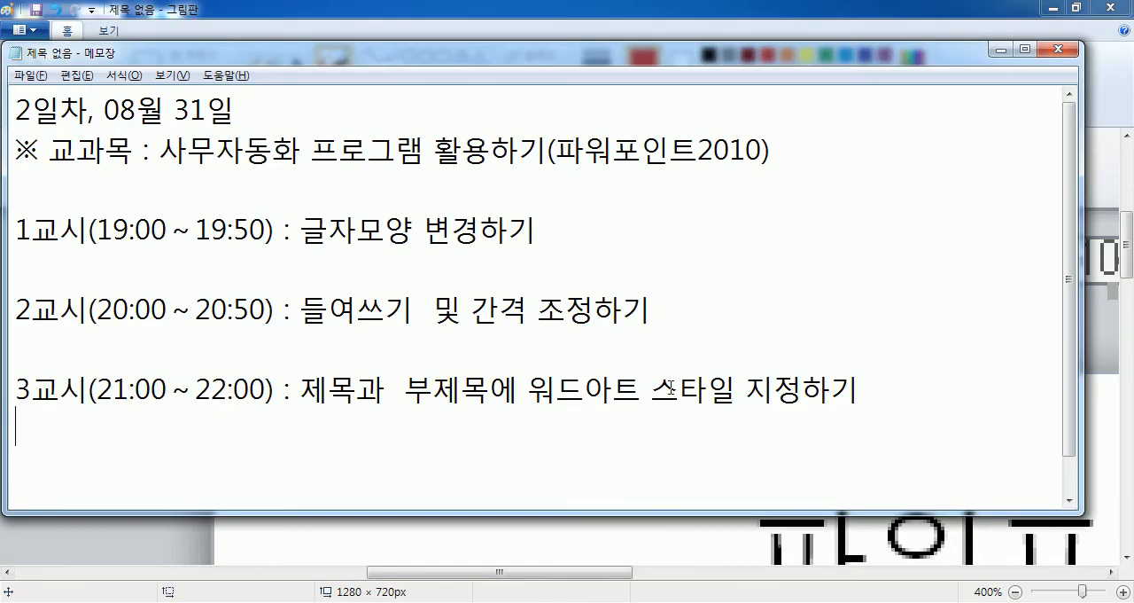
click(19, 602)
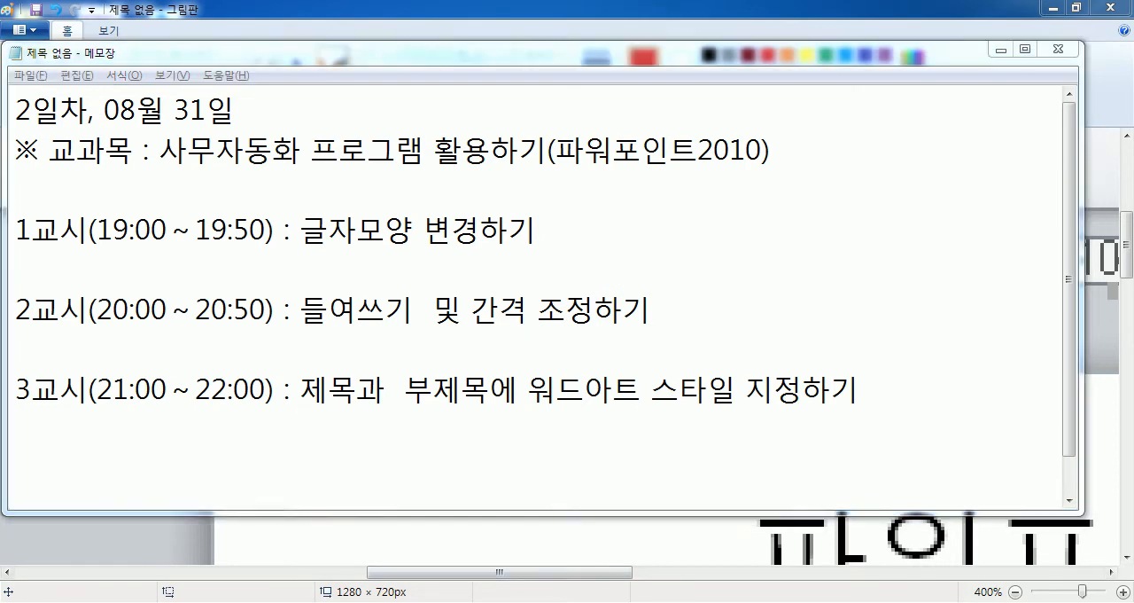
click(386, 537)
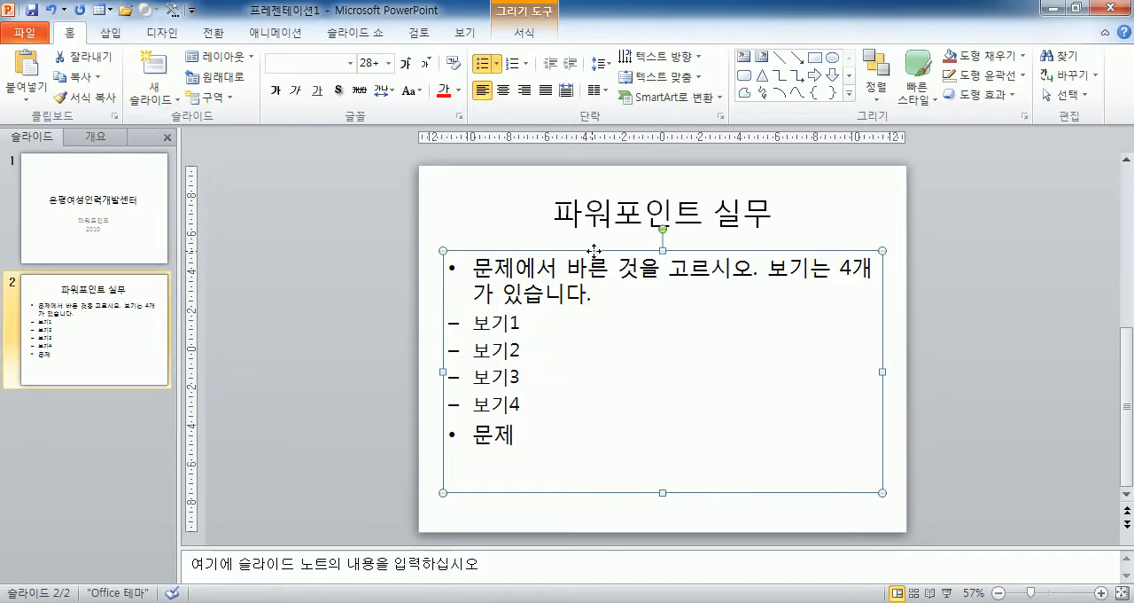
Select the body placeholder as a whole and set its text direction to 세로 (vertical).
click(700, 56)
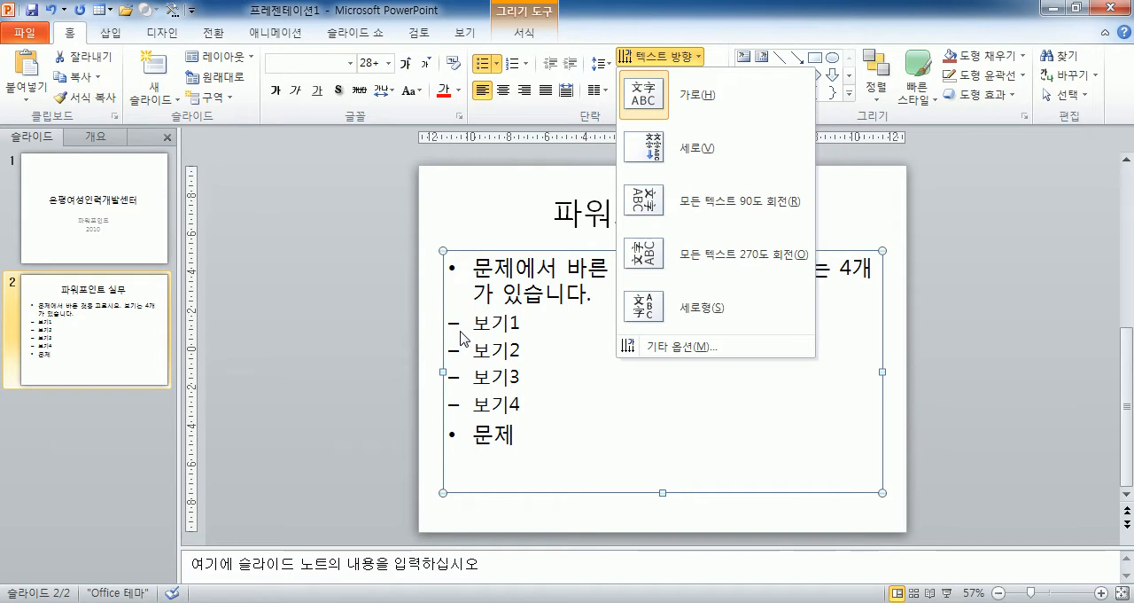
click(688, 59)
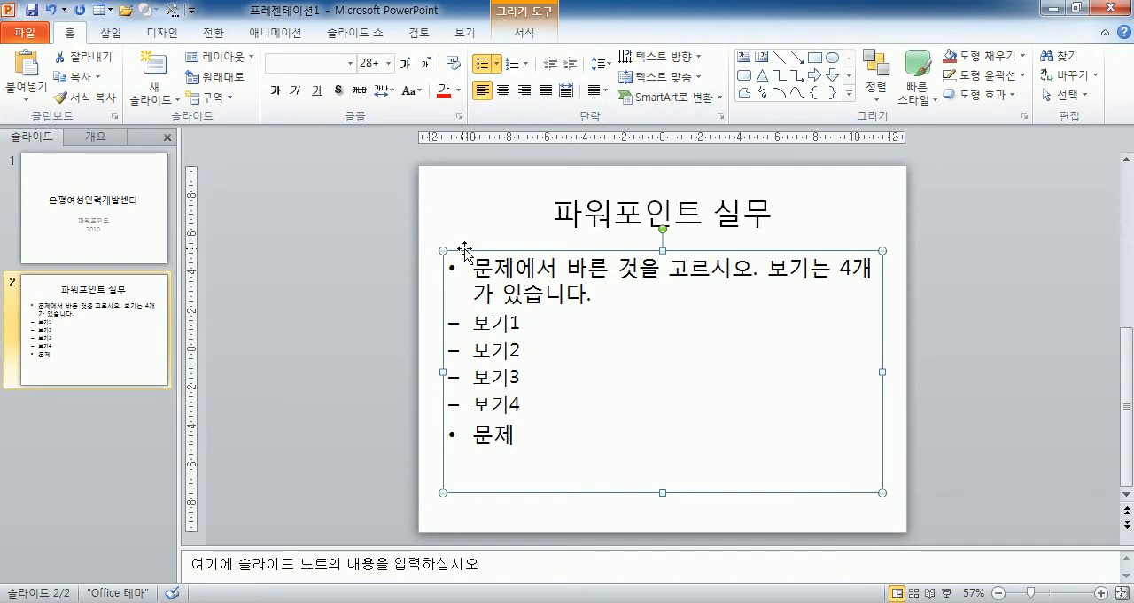
click(278, 263)
click(448, 252)
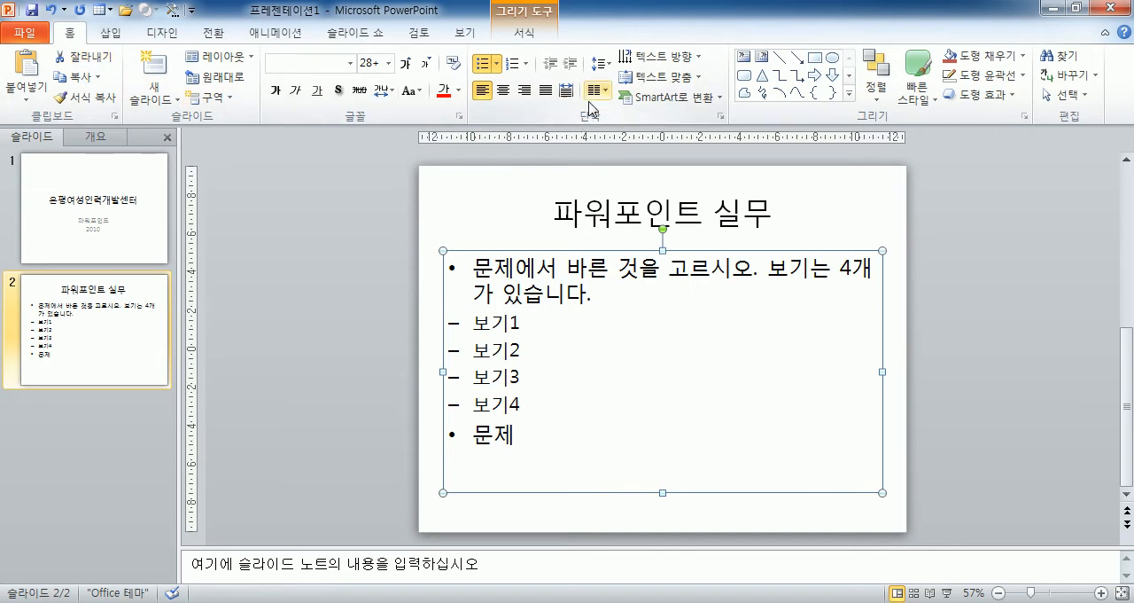
click(656, 65)
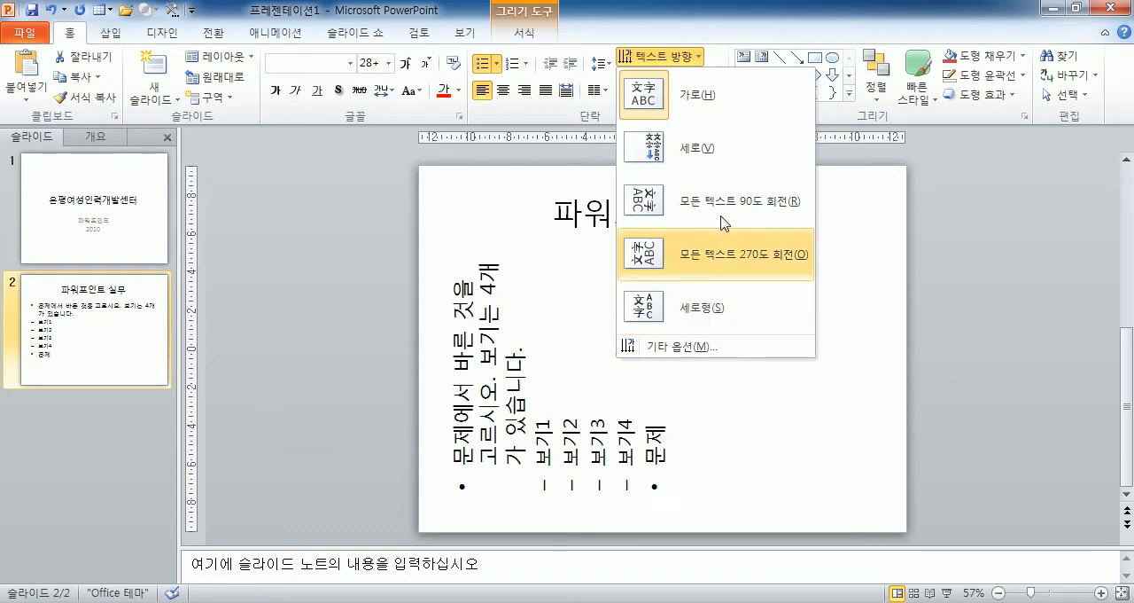
click(730, 158)
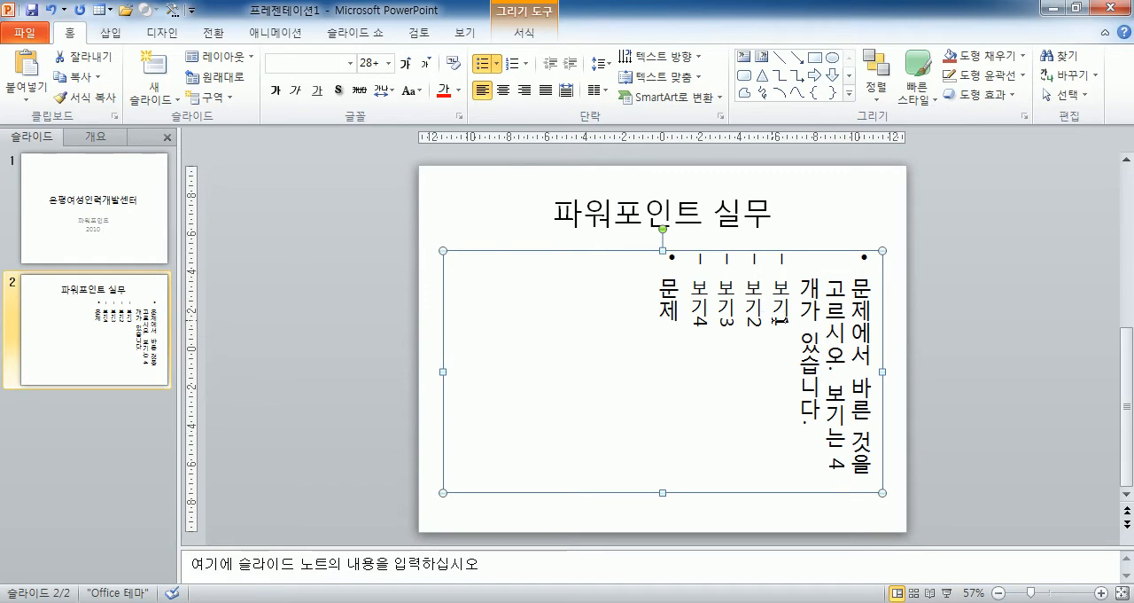
Add the Latin text "avcdsdf" after "보기1" in the vertical body text.
click(782, 328)
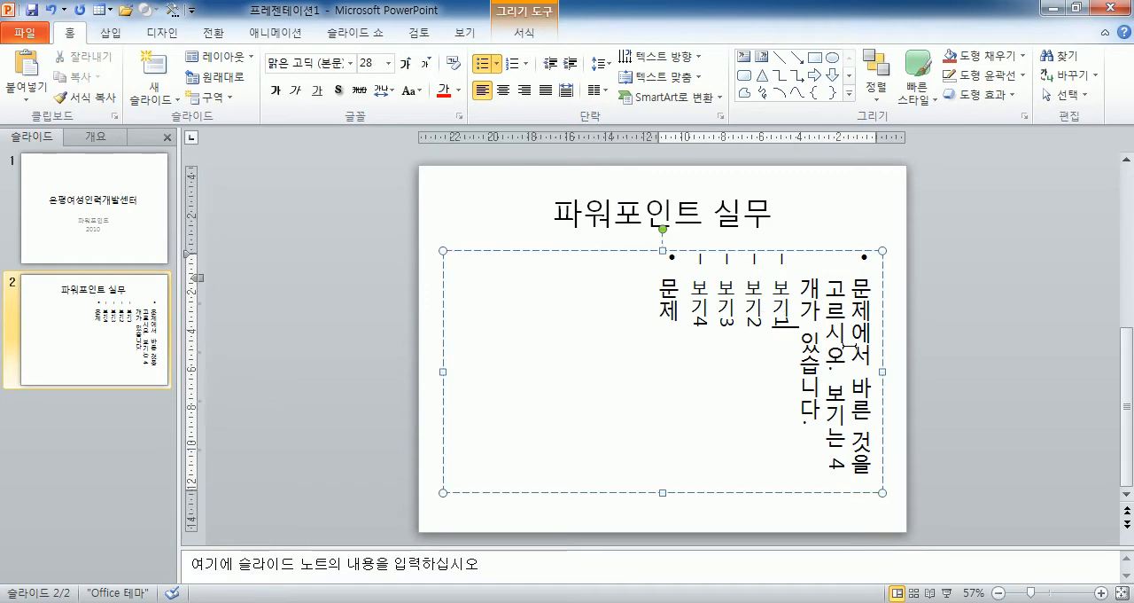
text(ㅁ묷ㅇ)
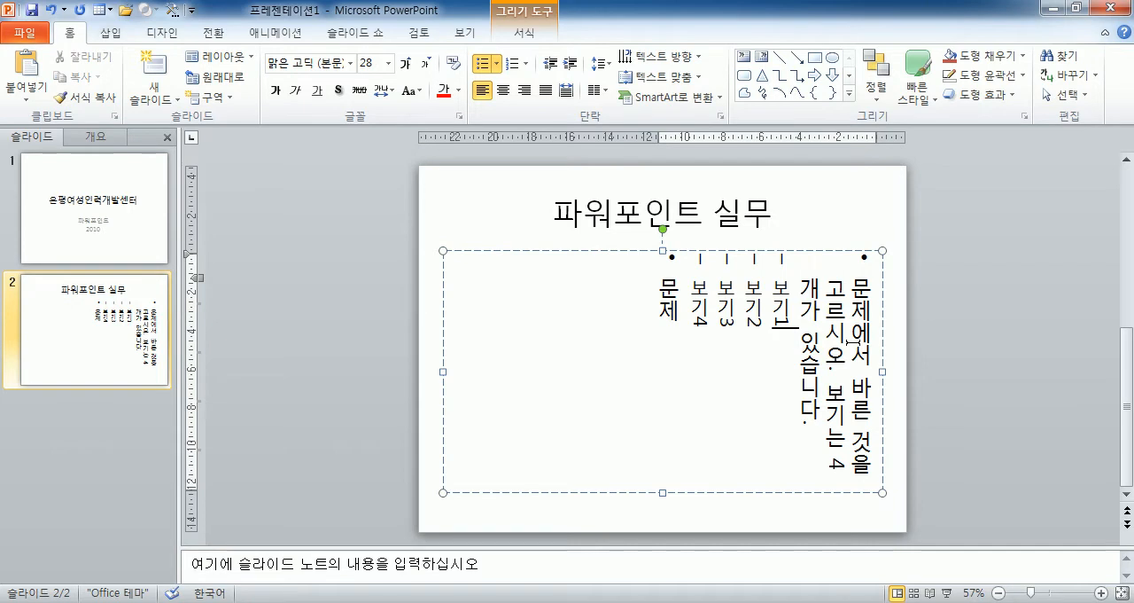
key(BackSpace)
key(BackSpace)
key(Hangul)
text(avcdsdf)
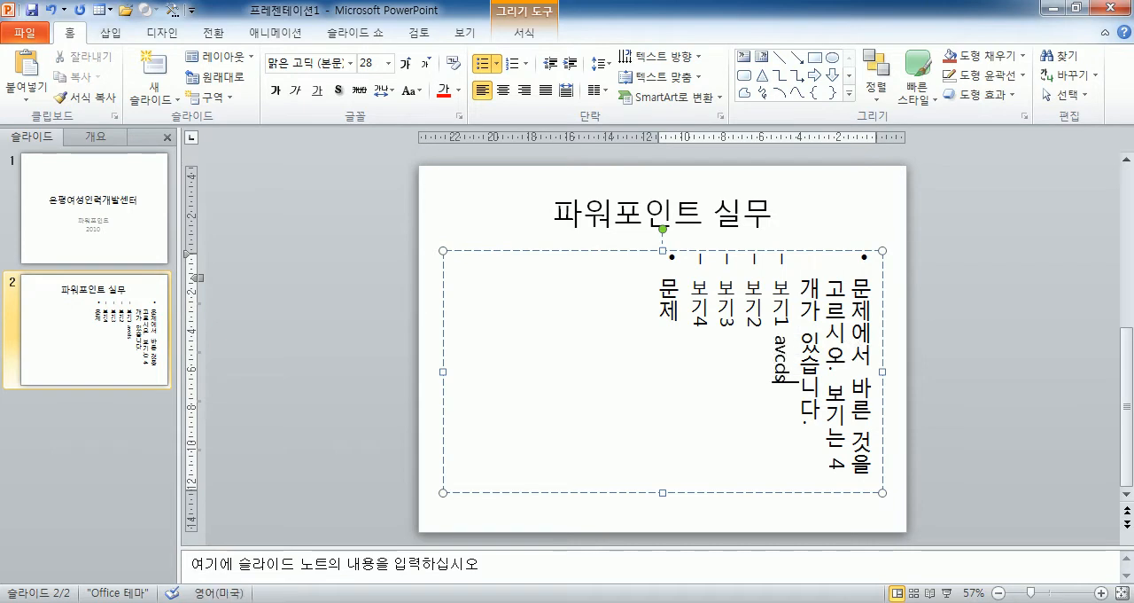
Select the whole body placeholder and set its text direction to 세로형 (stacked).
click(788, 252)
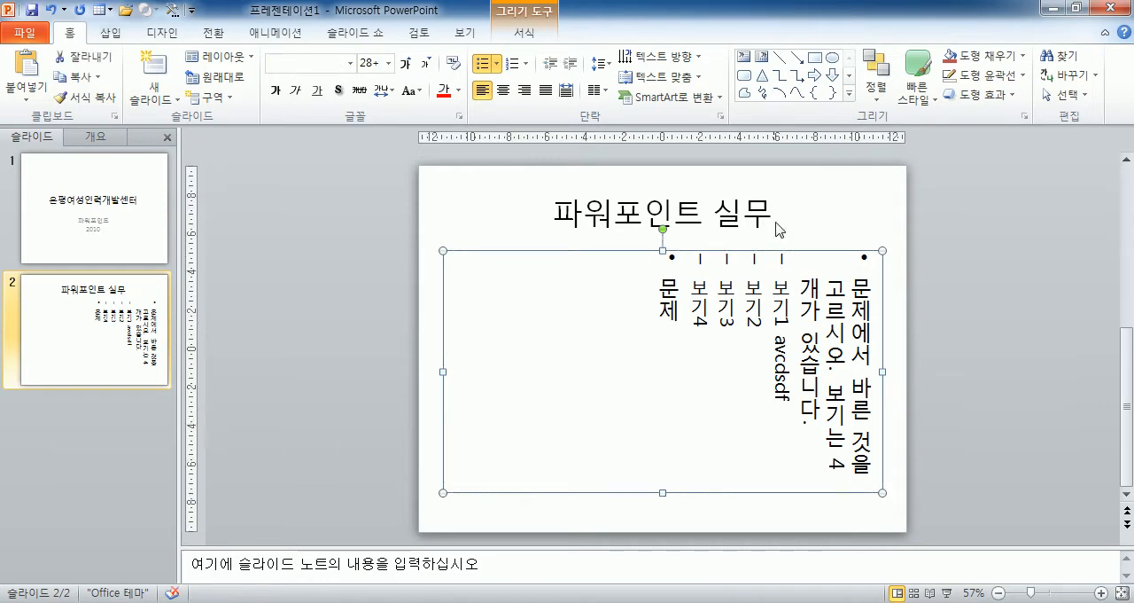
click(663, 56)
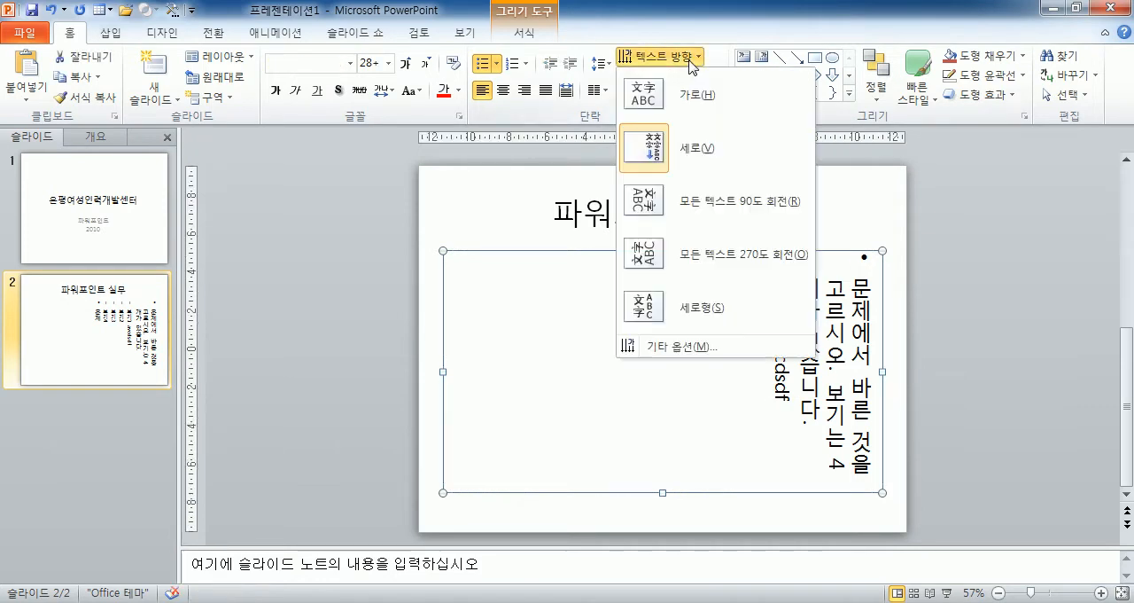
click(694, 294)
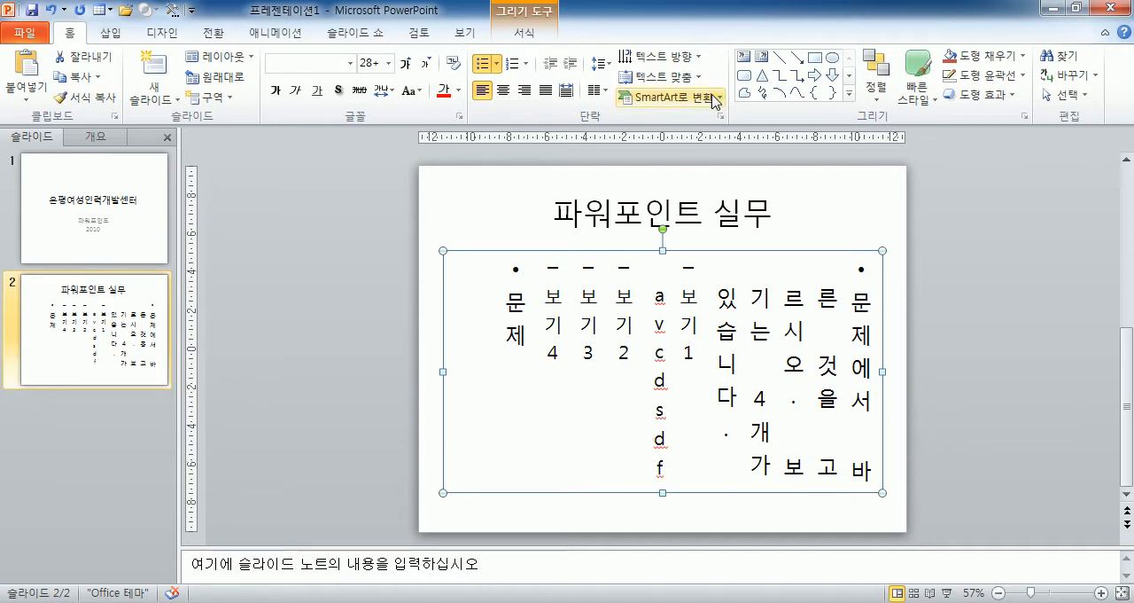
Return the whole body placeholder on slide 2 to 가로 (horizontal) text direction and deselect it.
click(660, 56)
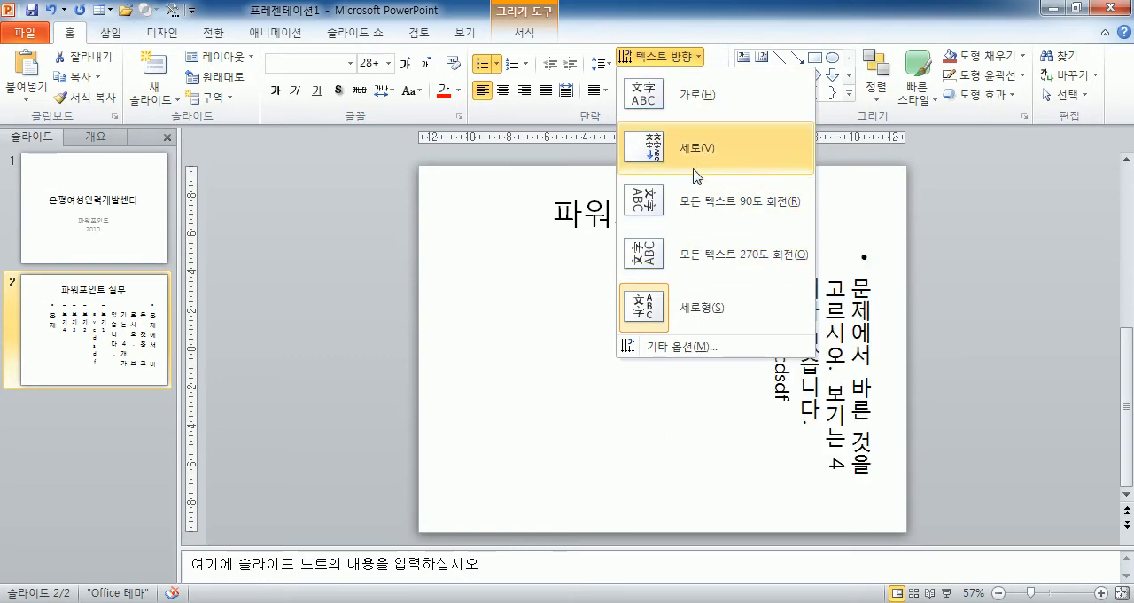
click(671, 309)
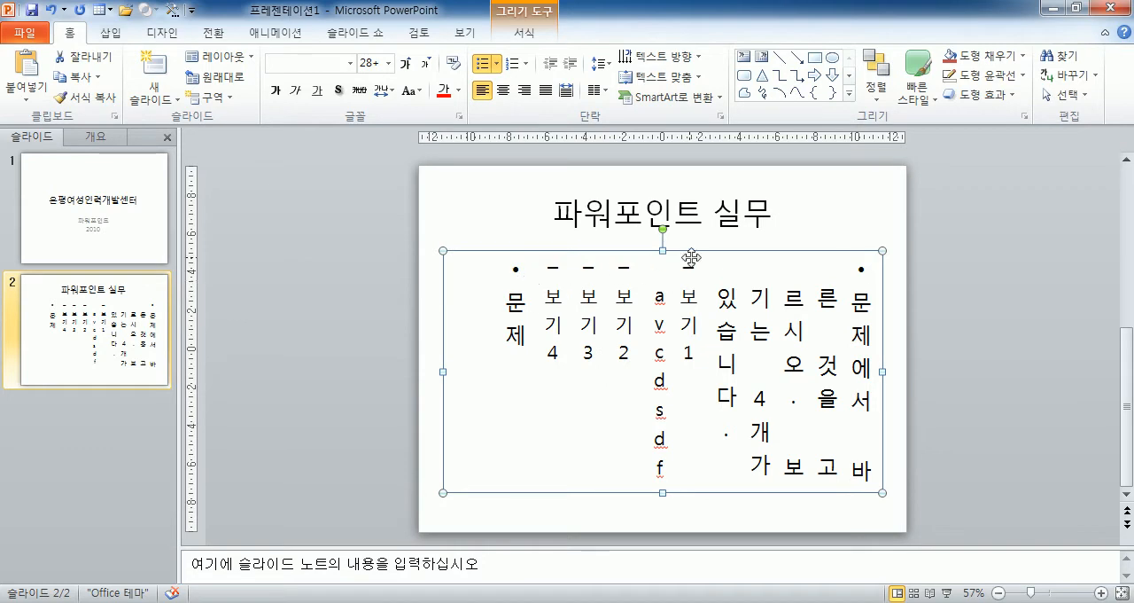
click(656, 55)
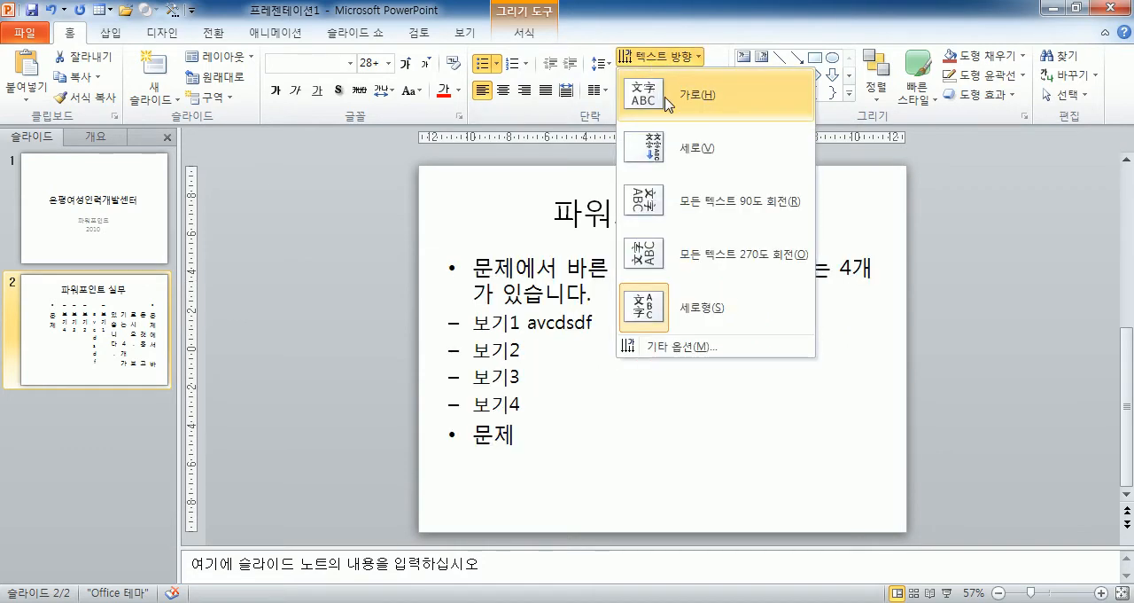
click(649, 94)
click(297, 282)
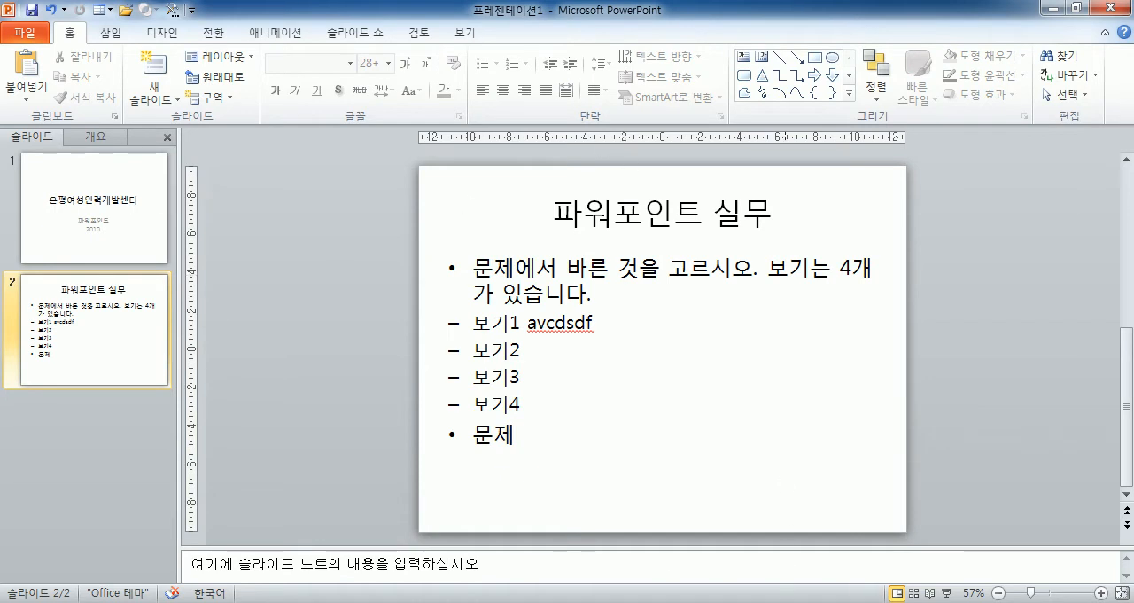
Check the day's lesson schedule in the Notepad window, and switch back to the PowerPoint presentation.
mouse_move(428, 602)
key(alt+Tab)
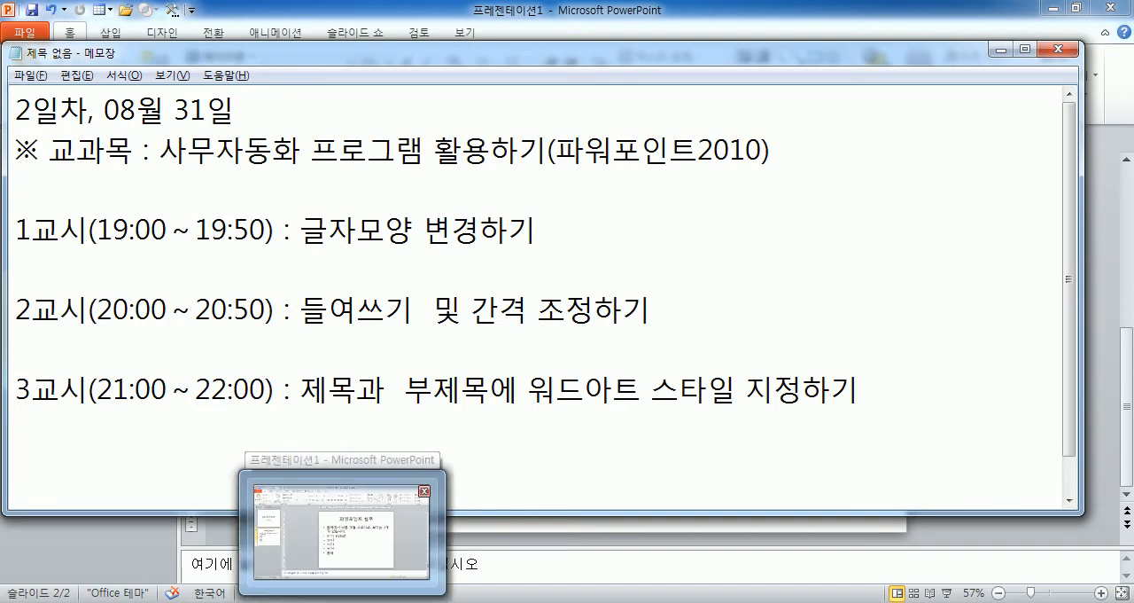
click(342, 601)
View slide 1 and select its title placeholder as a whole.
click(132, 228)
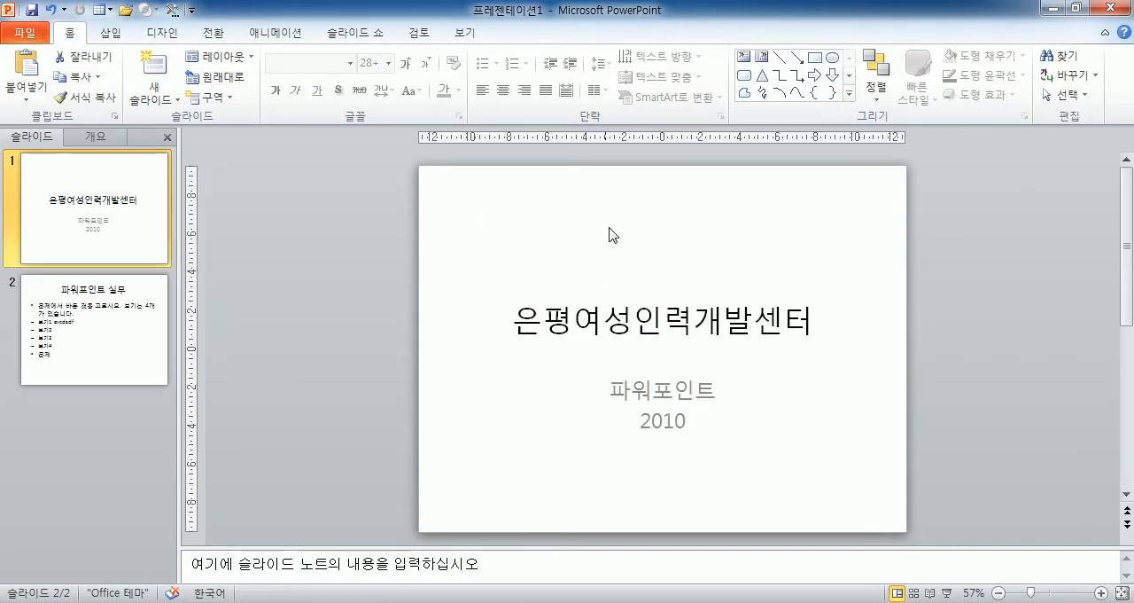
click(604, 315)
click(611, 280)
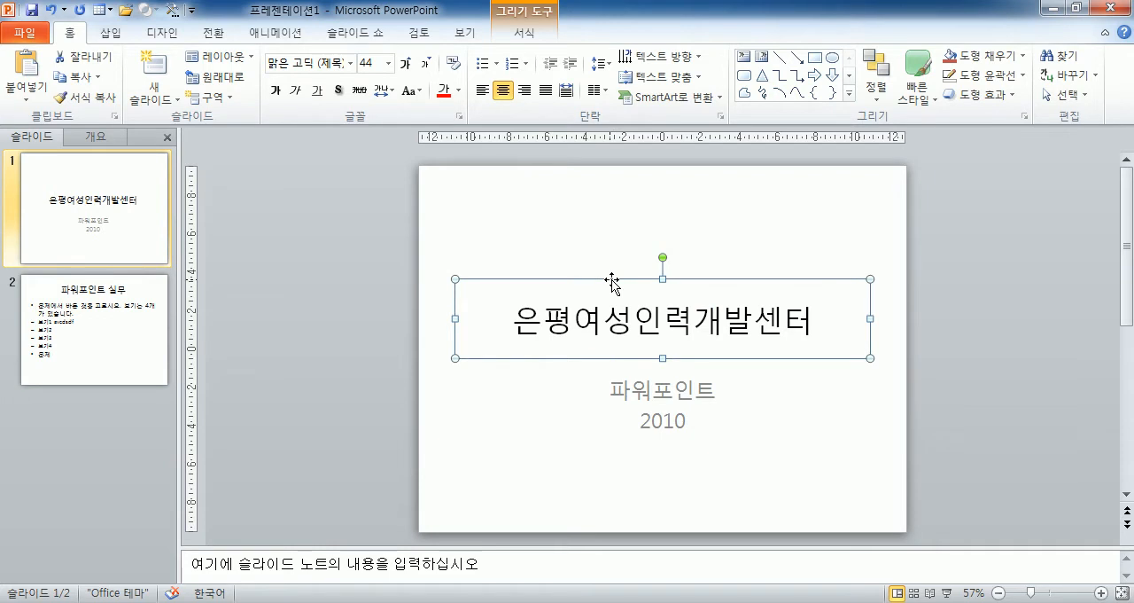
Add a new slide with the 빈 화면 (blank) layout after slide 2.
click(119, 380)
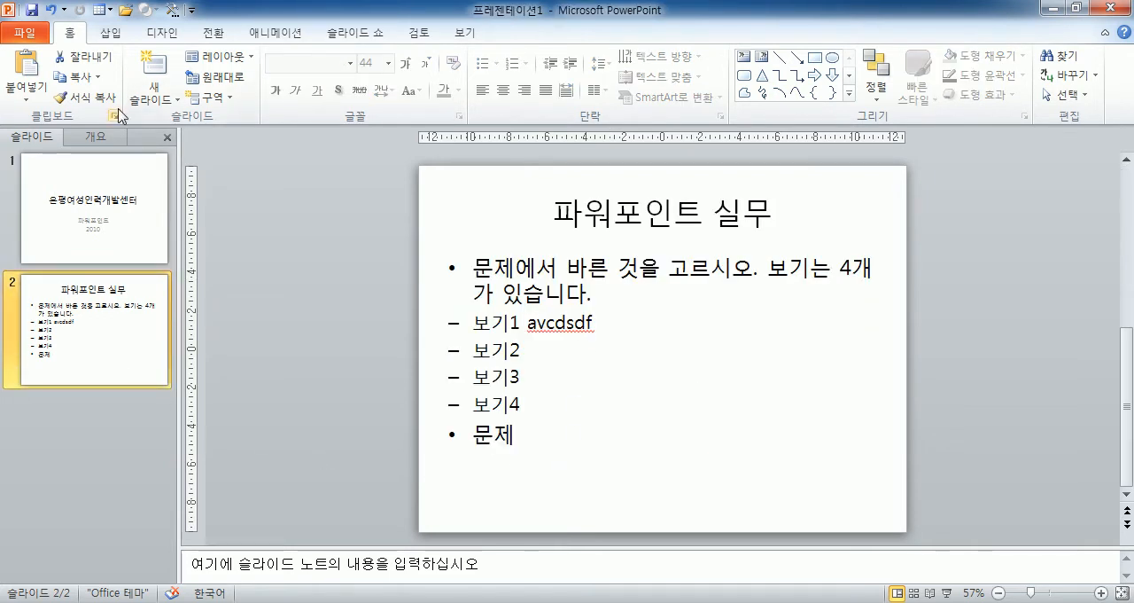
click(153, 98)
click(180, 354)
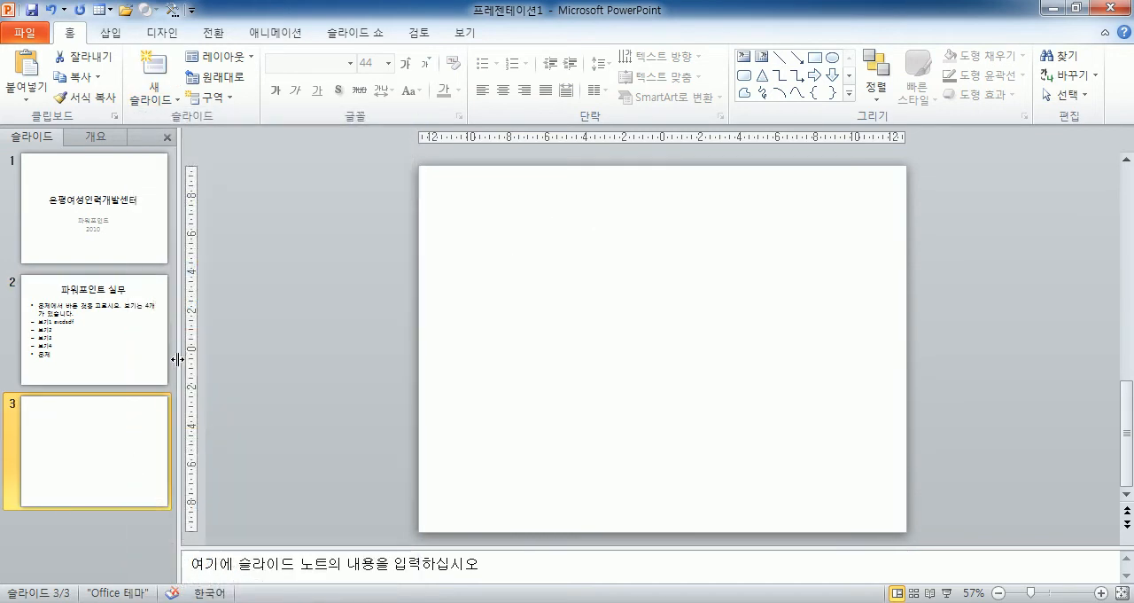
click(152, 112)
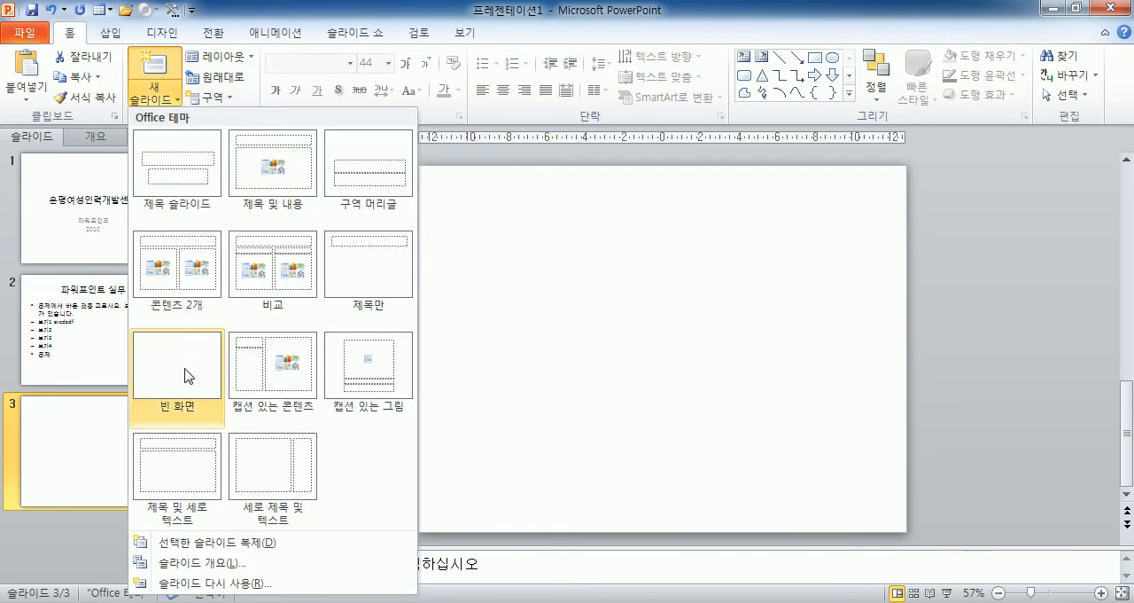
click(71, 473)
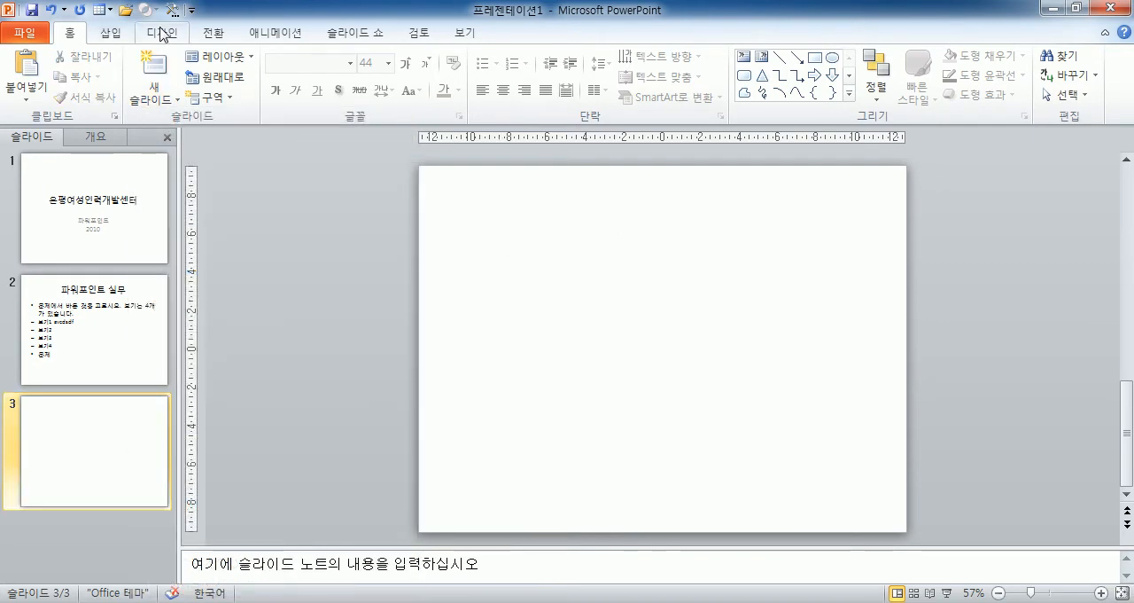
Insert a WordArt object on blank slide 3 using the first style, hollow letters with a blue outline.
click(105, 38)
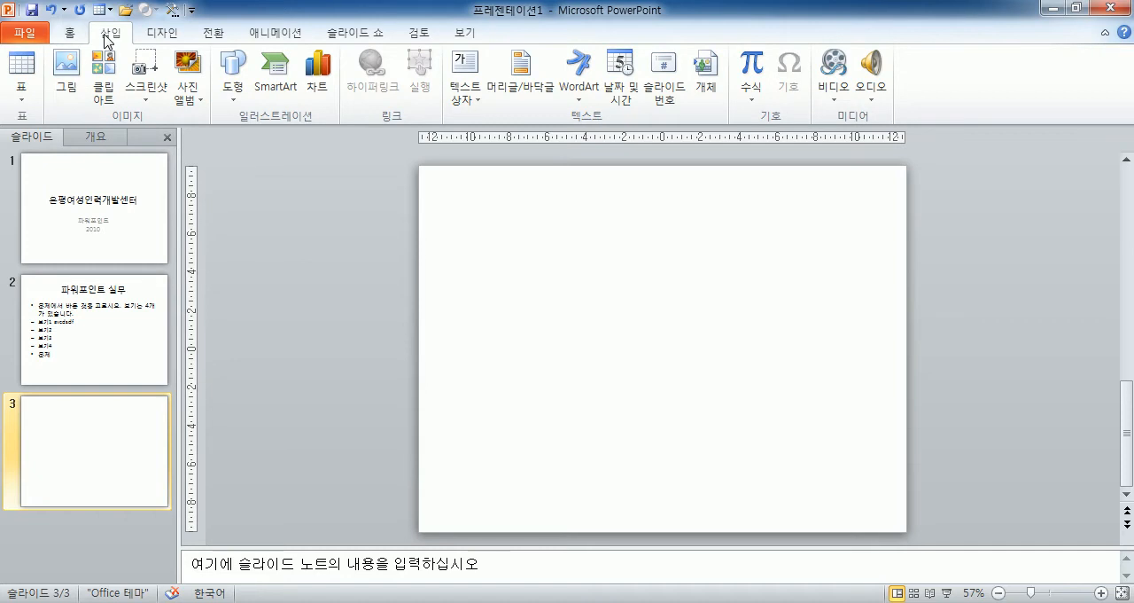
click(581, 89)
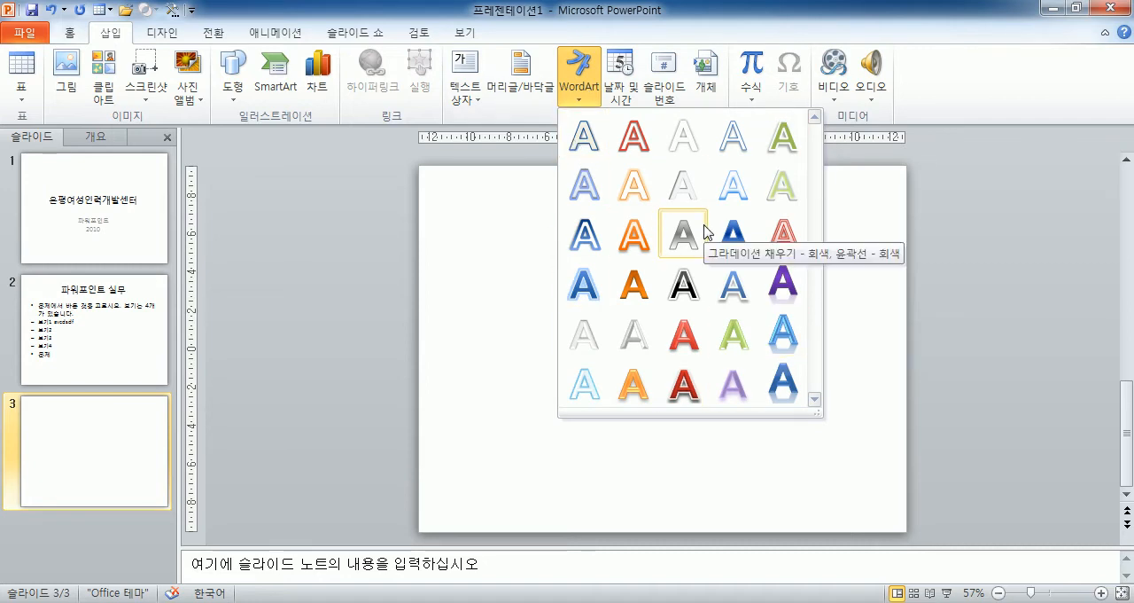
click(585, 138)
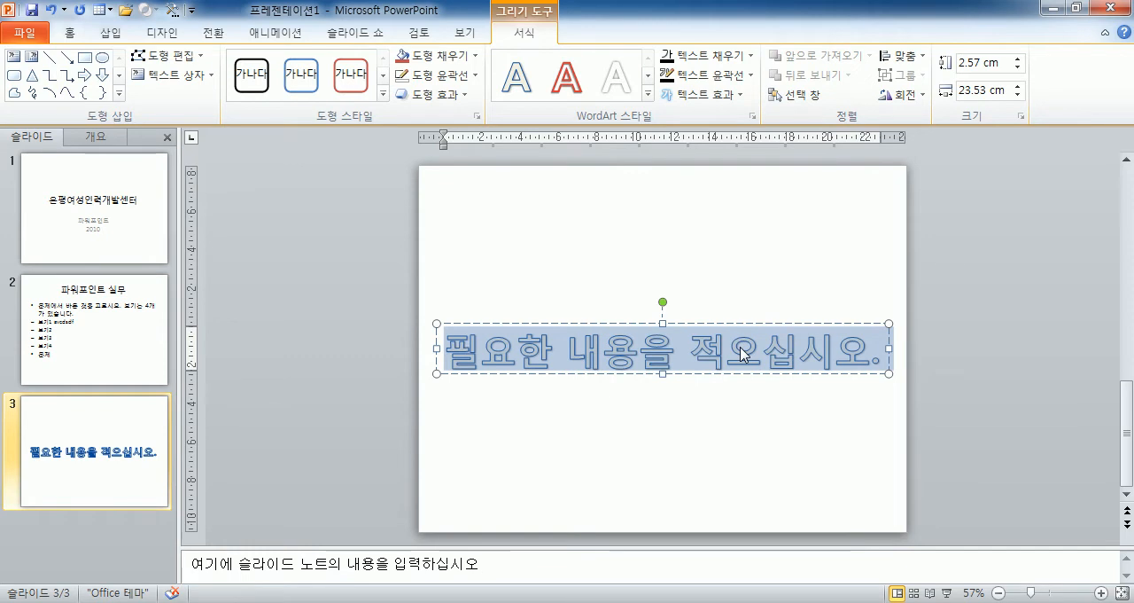
Replace the WordArt placeholder text with "은평여성인력개발센터" and move the object up near the slide's upper edge.
text(dmsvuddu)
key(ctrl+a)
text(은평여성)
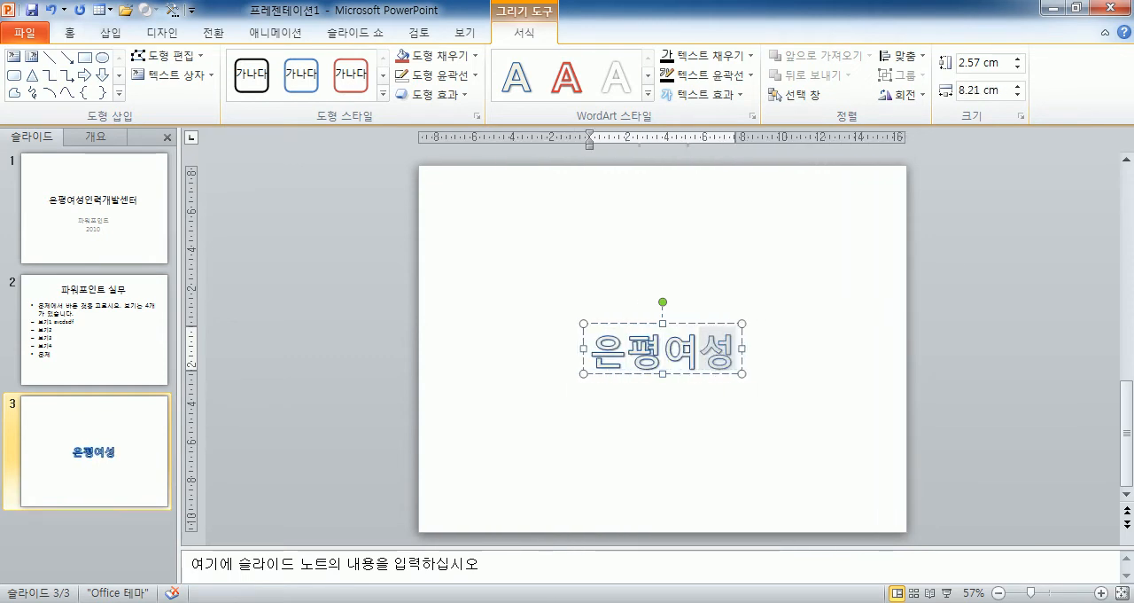
text(인력개발네)
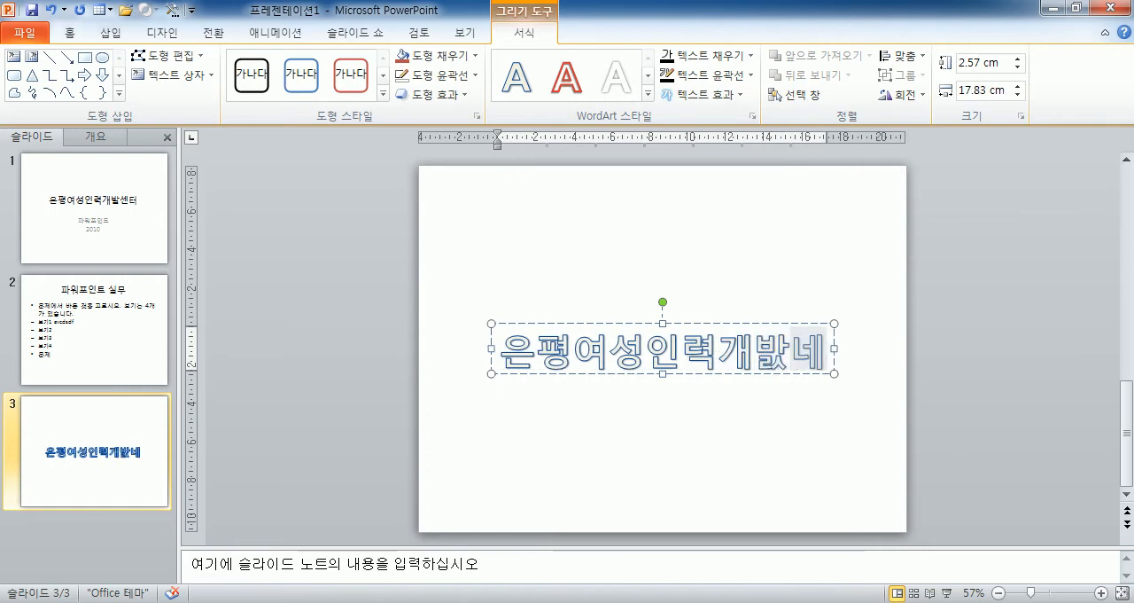
key(BackSpace)
key(BackSpace)
key(BackSpace)
text(발센터)
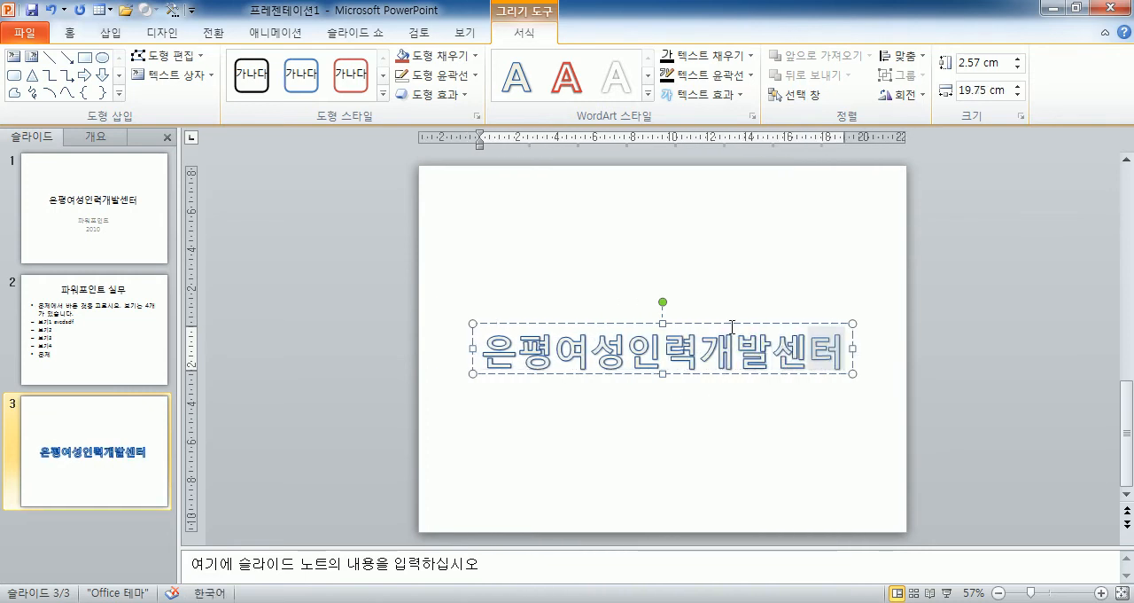
drag(732, 321, 732, 196)
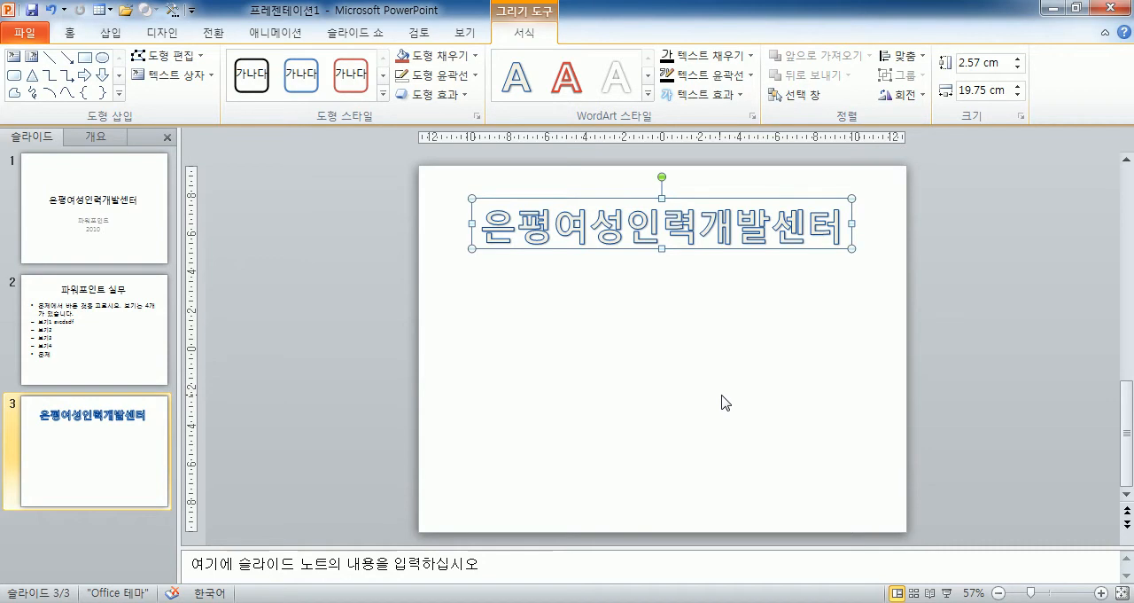
click(506, 301)
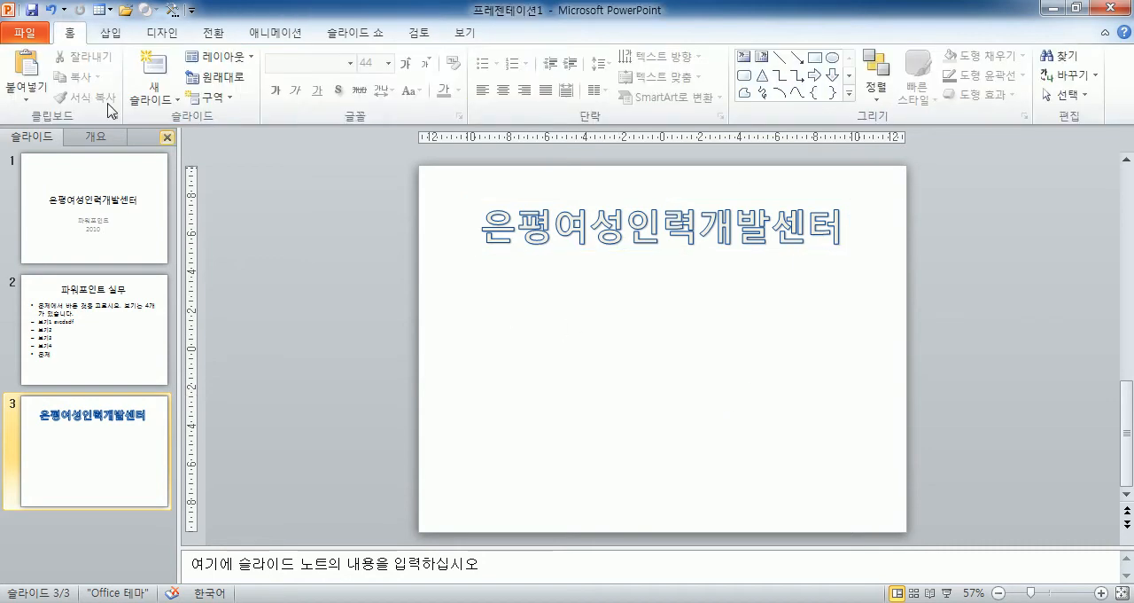
Insert a second WordArt in the red outline style "채우기 - 없음, 윤곽선 - 강조 2" with the text "나리 나리 개나리".
click(110, 34)
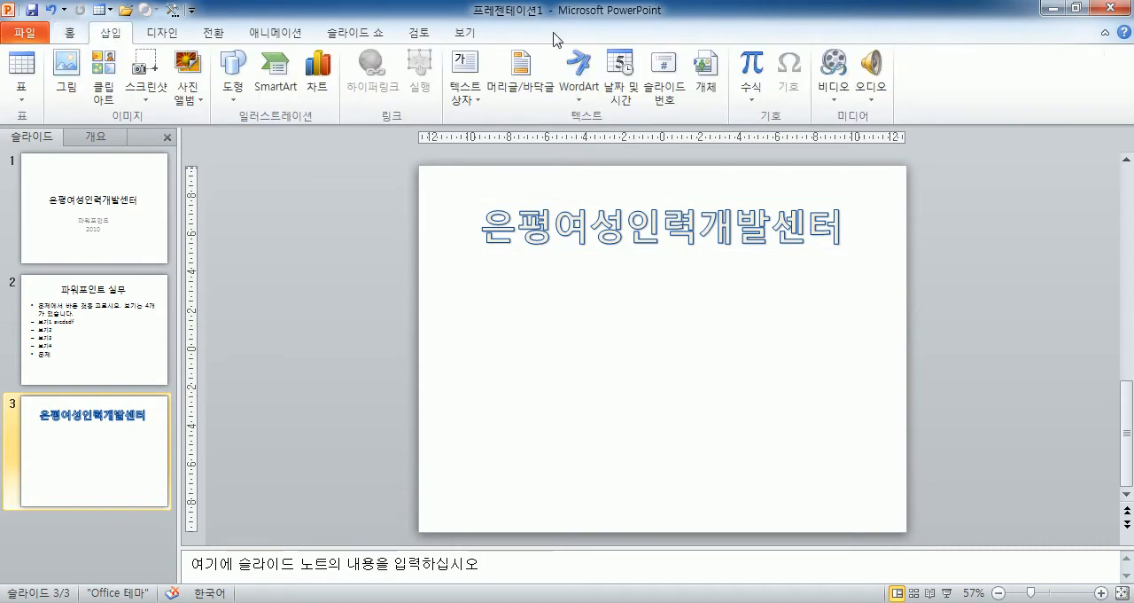
click(581, 98)
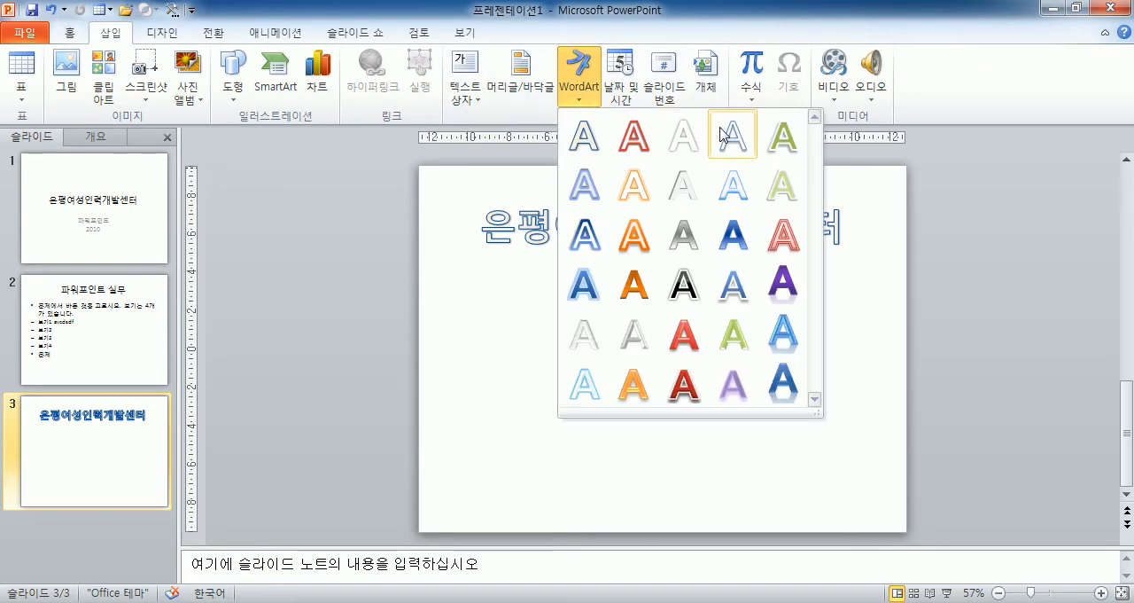
click(638, 142)
text(나리 나리 개나리)
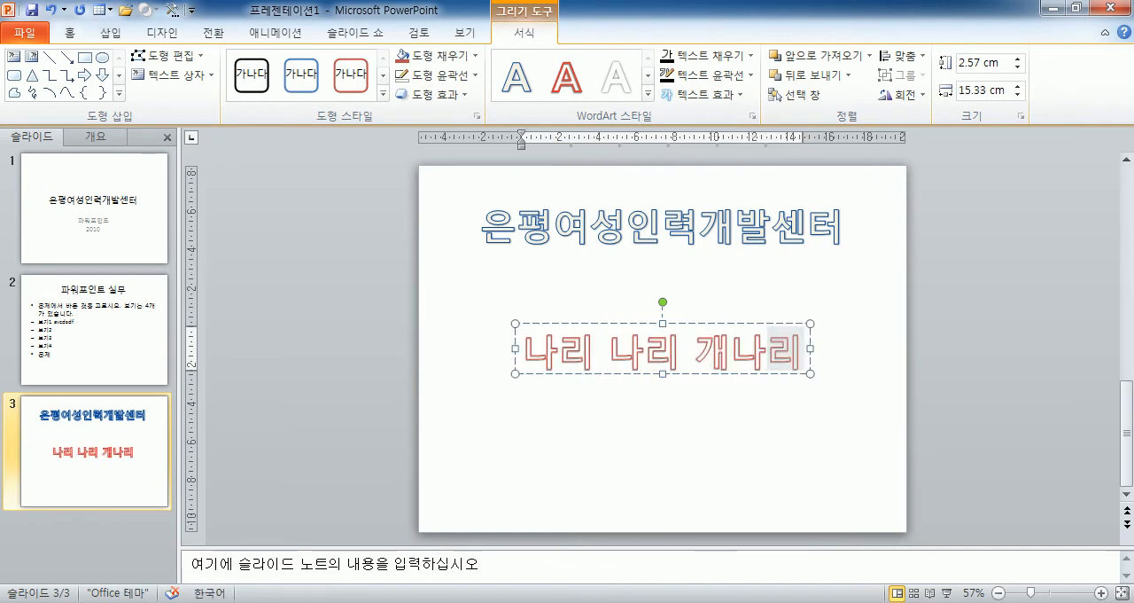
click(452, 376)
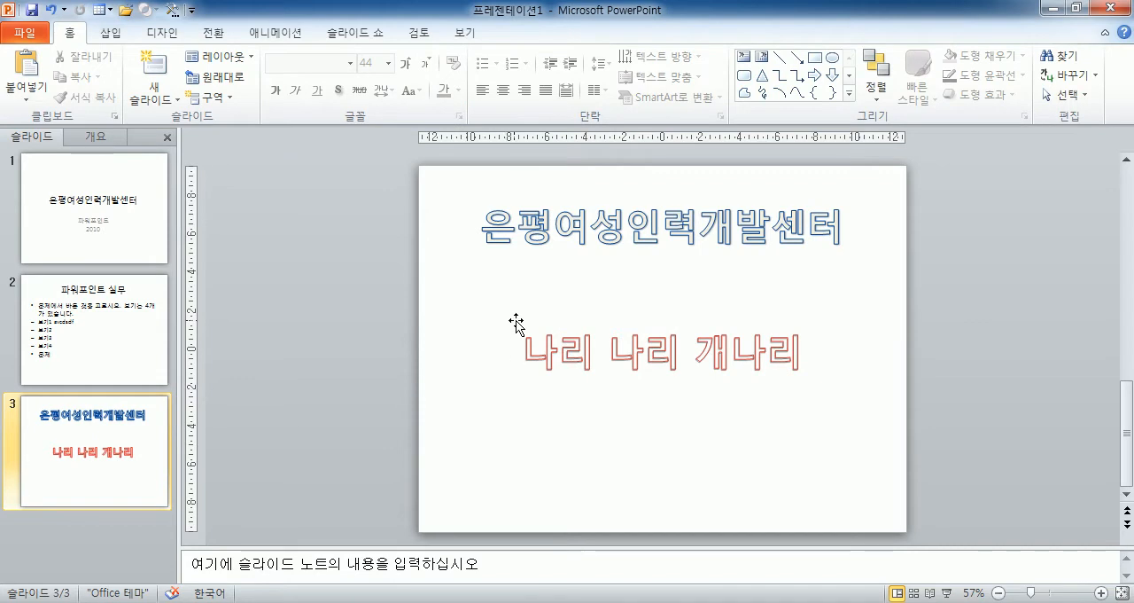
Select the whole title placeholder on slide 1 and bring up its shape and WordArt formatting options.
click(62, 208)
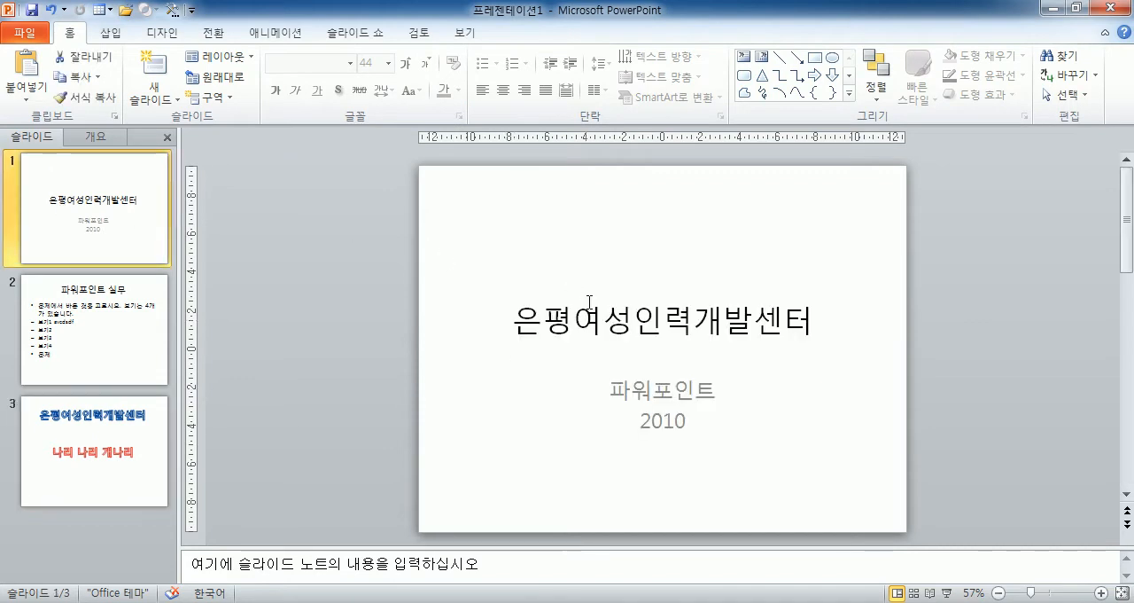
click(572, 283)
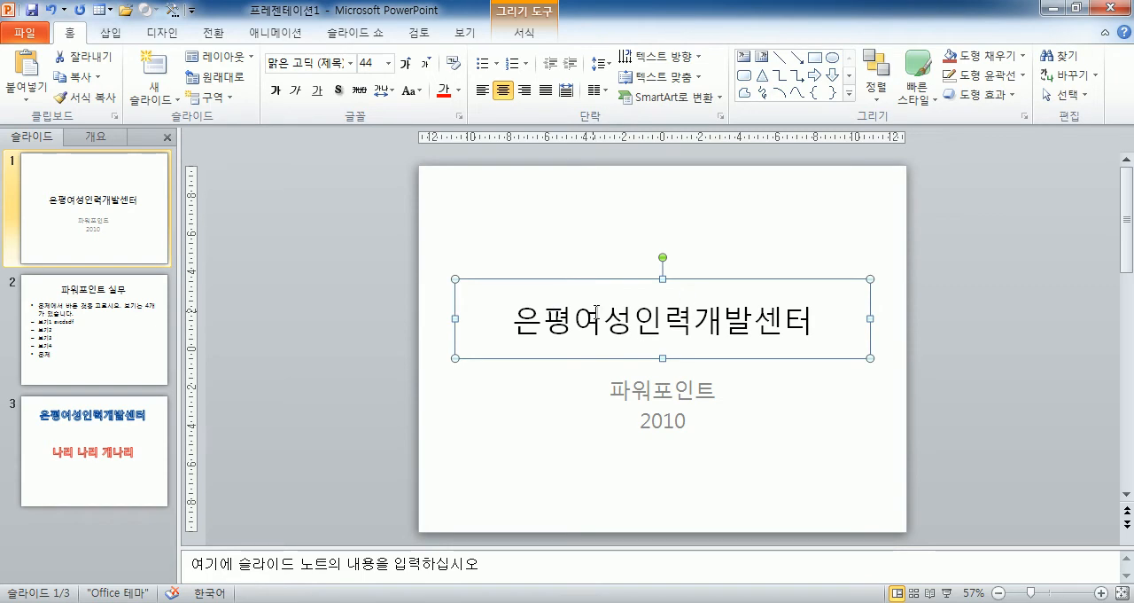
drag(418, 257, 894, 365)
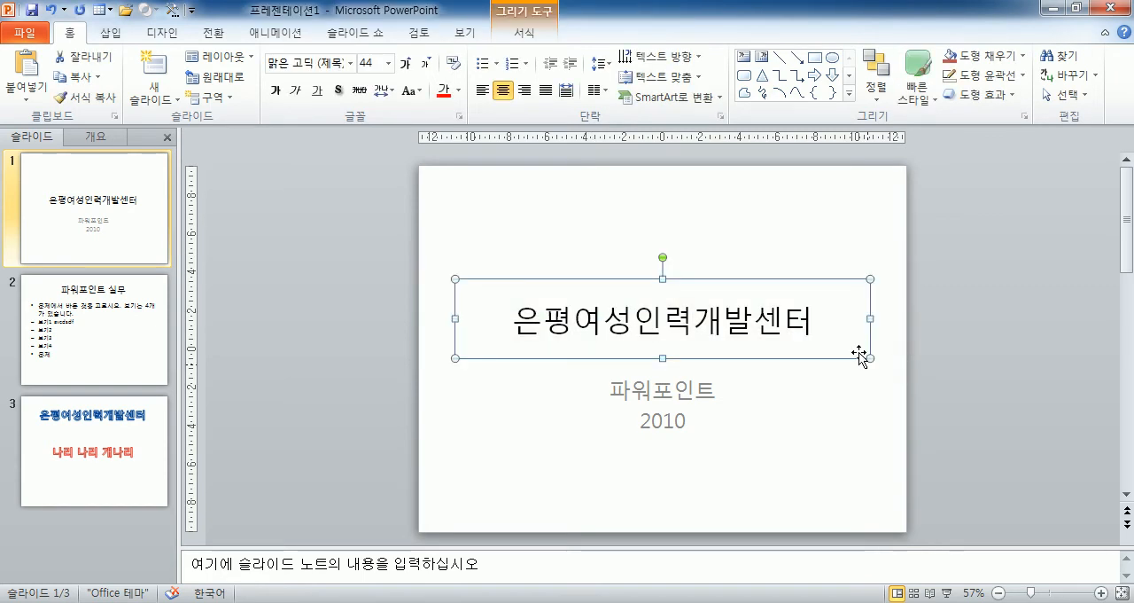
click(523, 33)
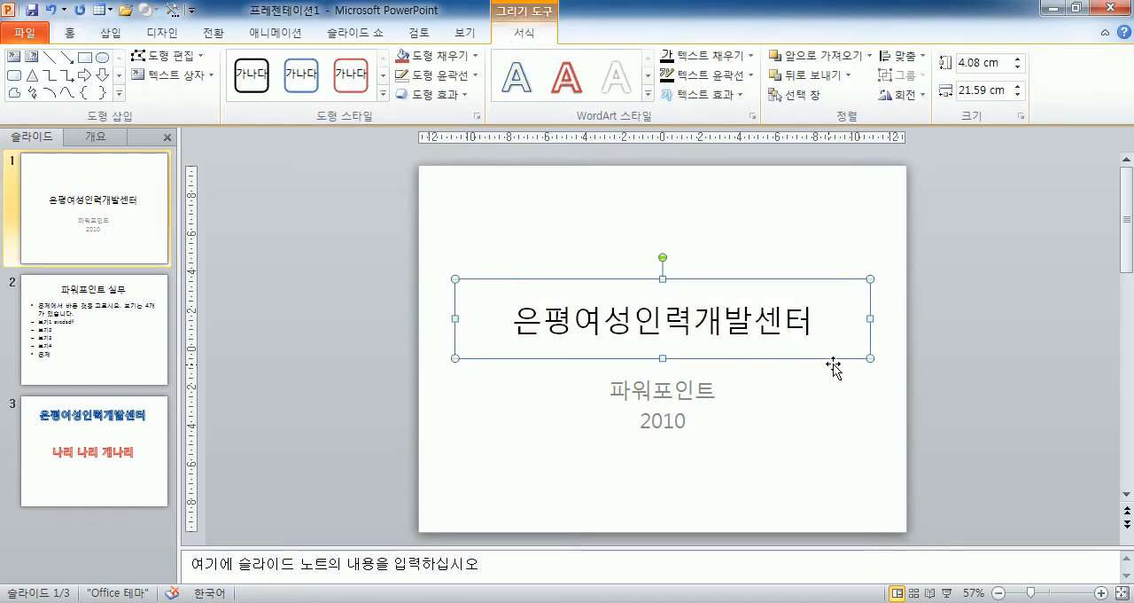
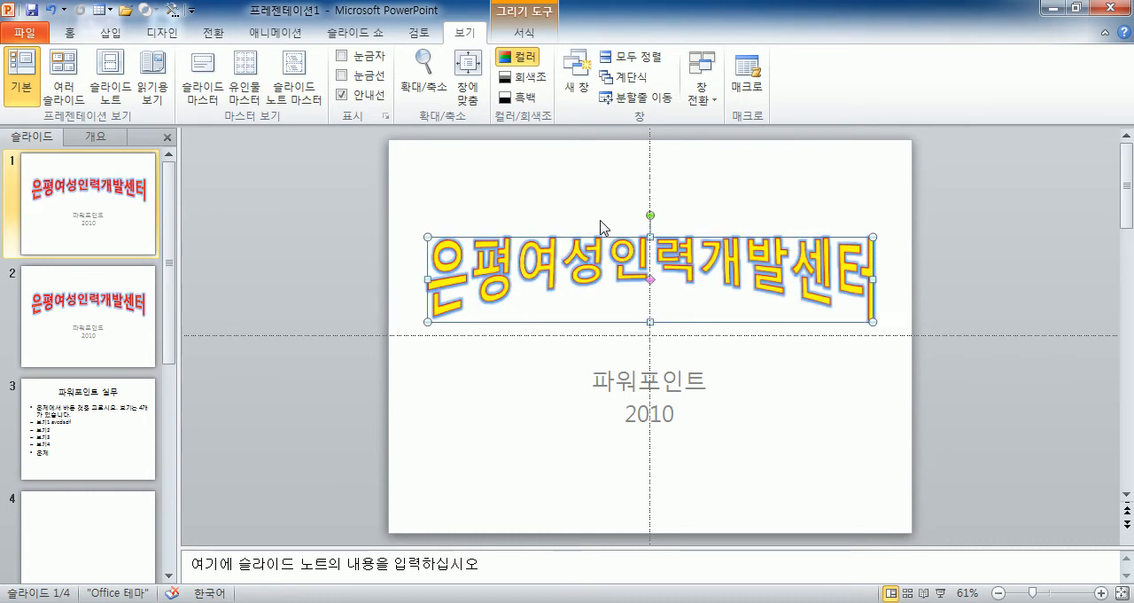
Move the title WordArt on slide 1 straight down until its lower edge meets the horizontal guide, and deselect it.
mouse_move(585, 237)
mouse_down()
mouse_move(553, 233)
mouse_move(585, 237)
mouse_move(583, 251)
mouse_up()
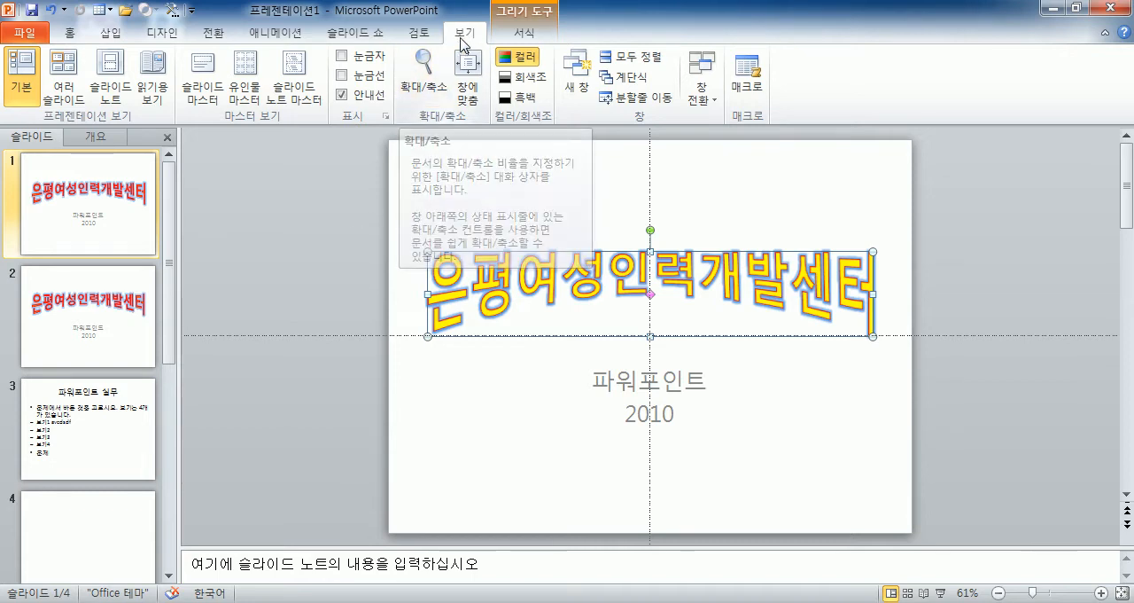
click(347, 219)
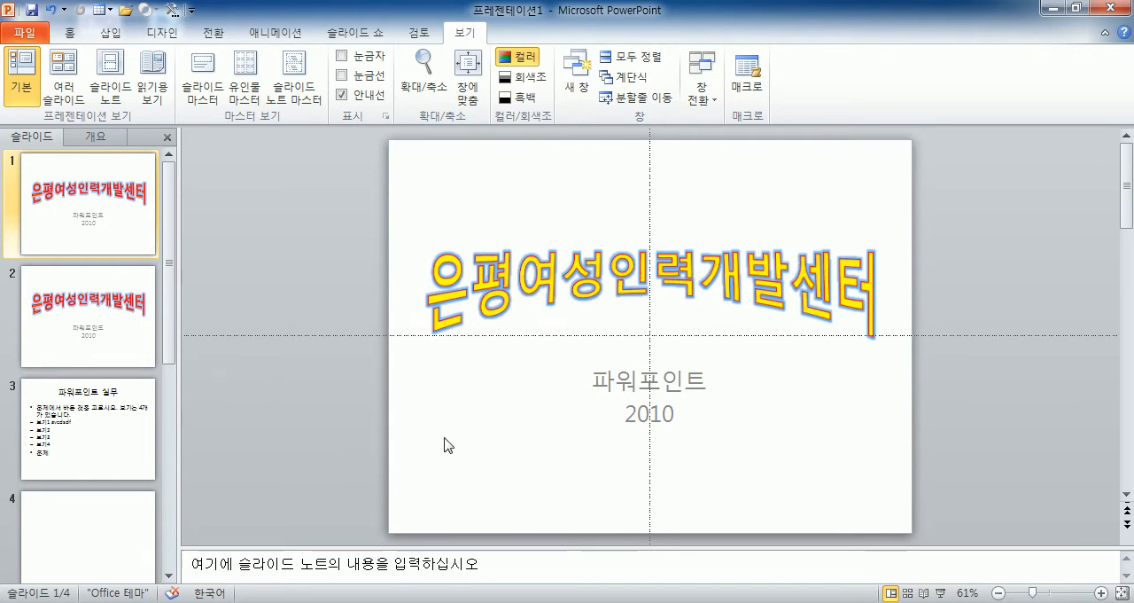
Give the body text placeholder on slide 3 a red shape outline and deselect it.
click(144, 461)
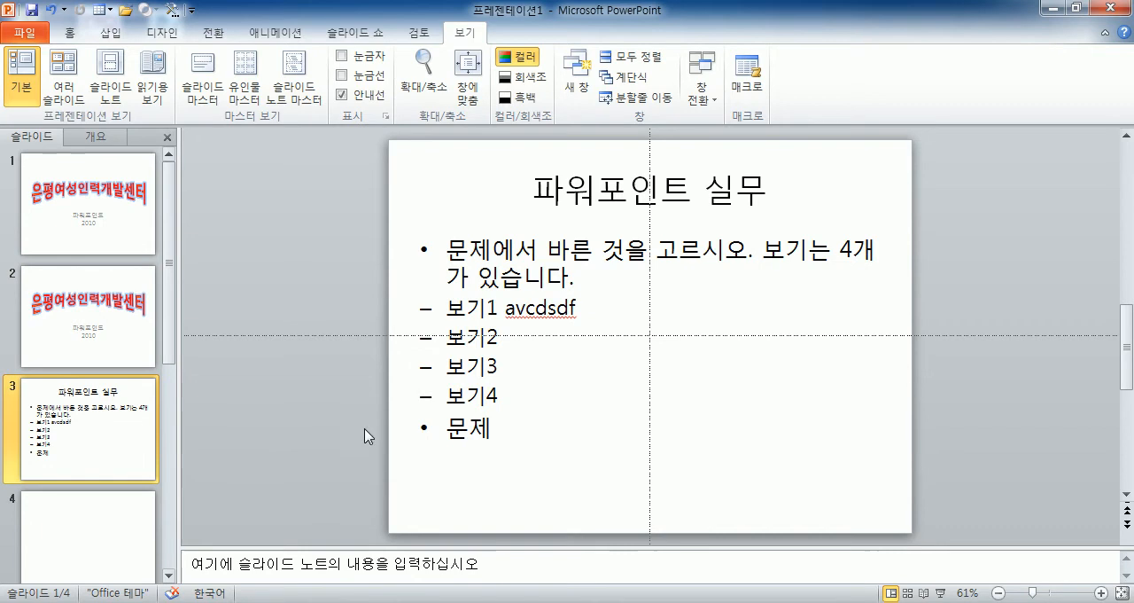
click(574, 308)
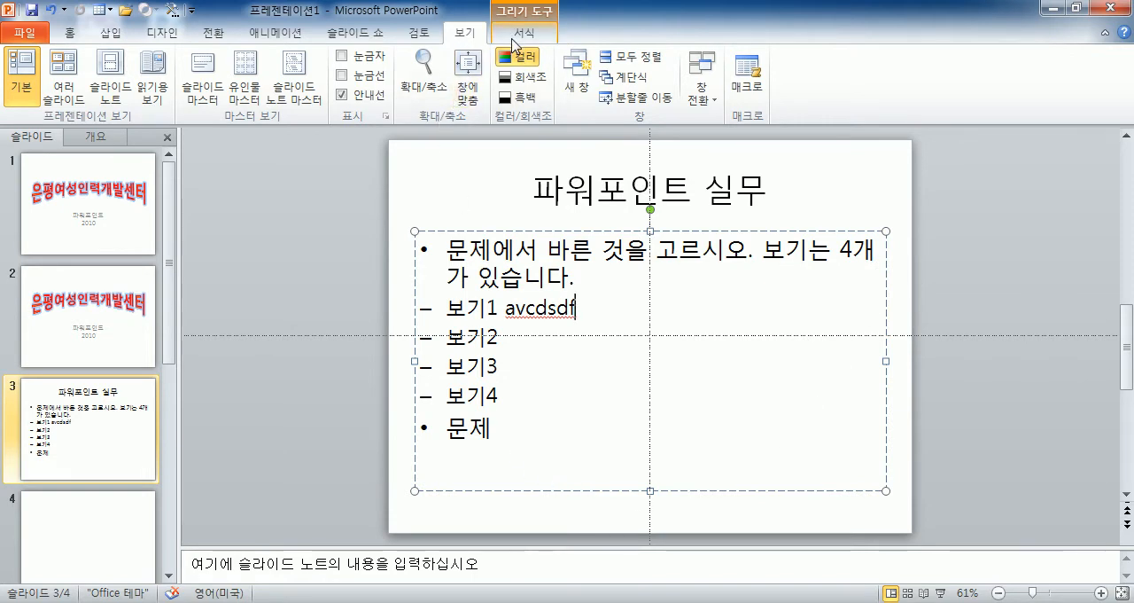
click(515, 46)
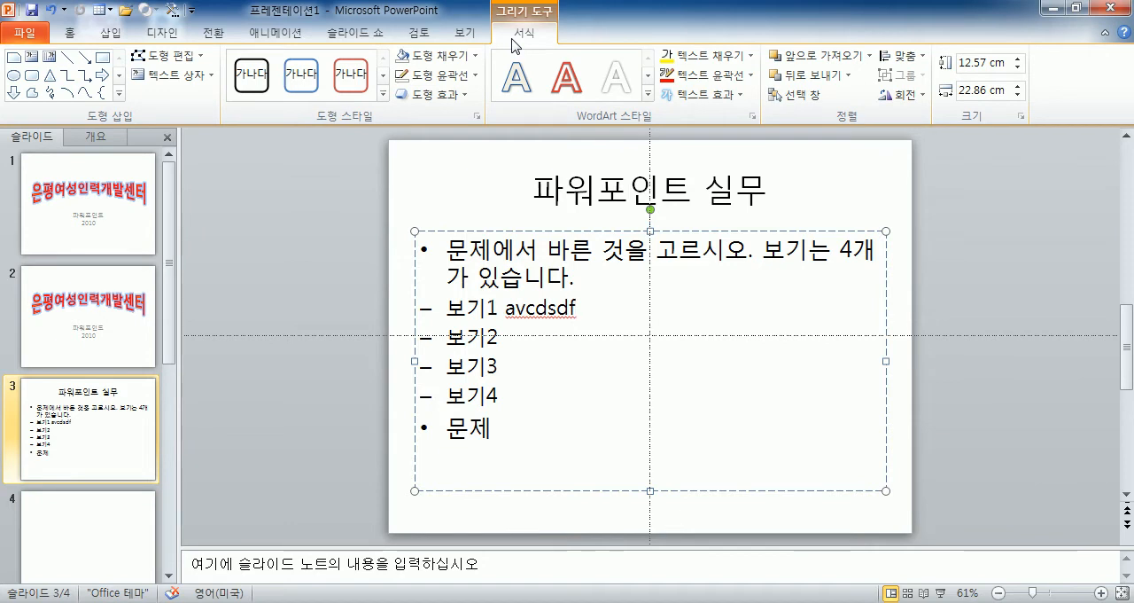
click(335, 284)
click(477, 277)
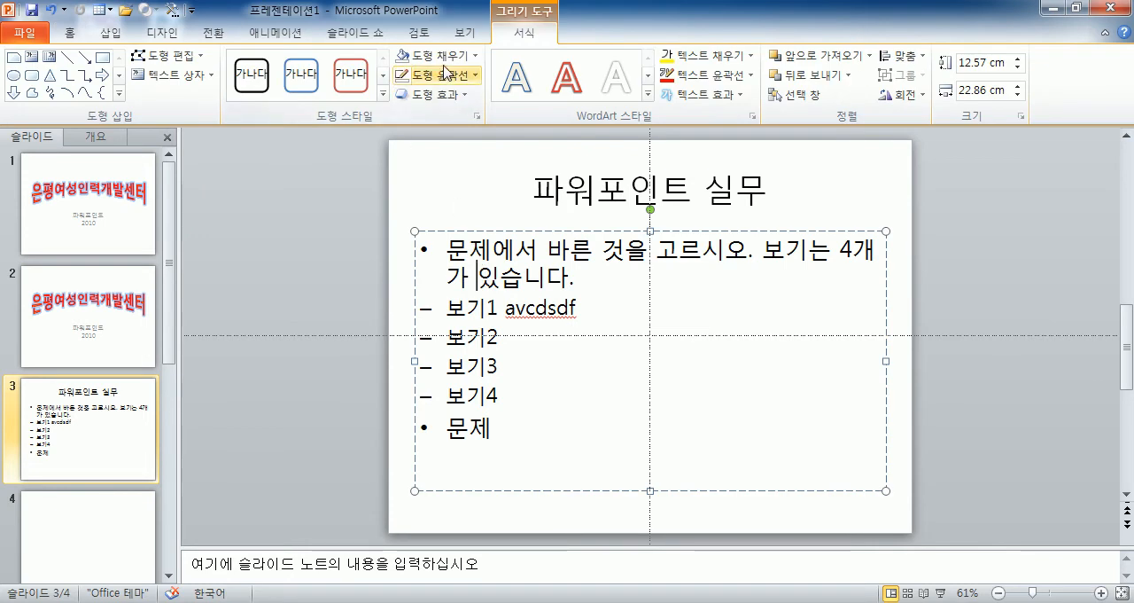
click(463, 76)
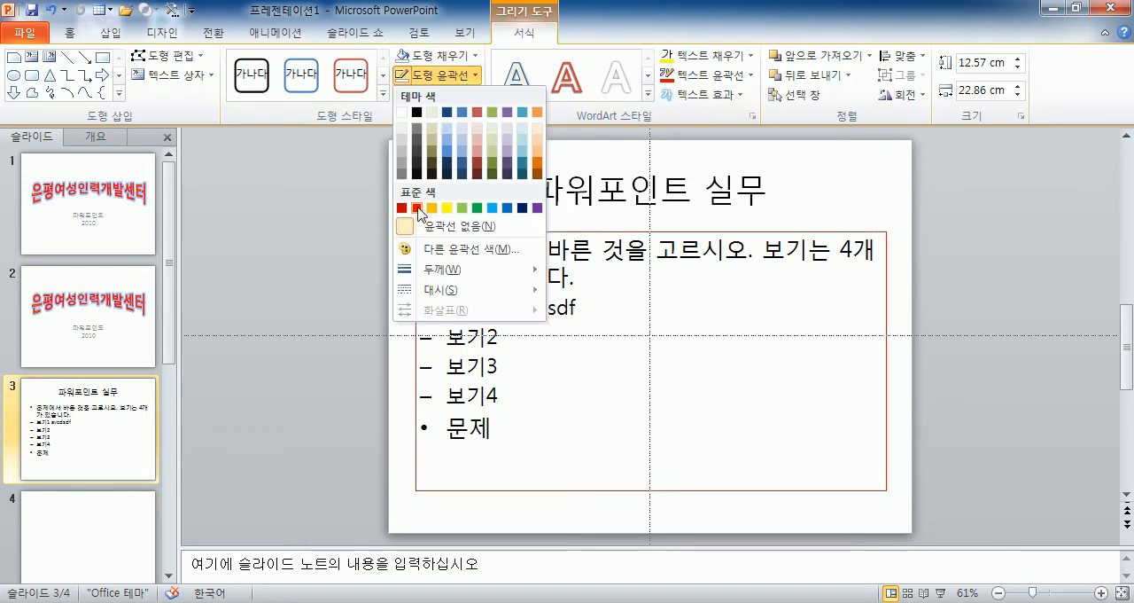
click(416, 208)
click(315, 292)
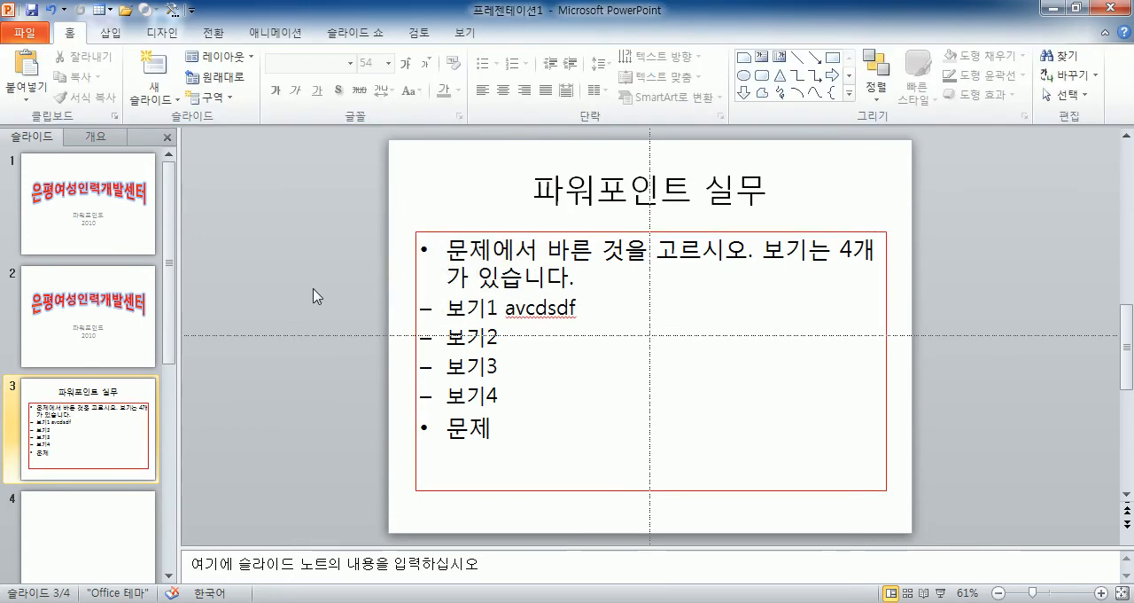
Set the slide 3 body text placeholder to no outline.
click(497, 232)
click(467, 78)
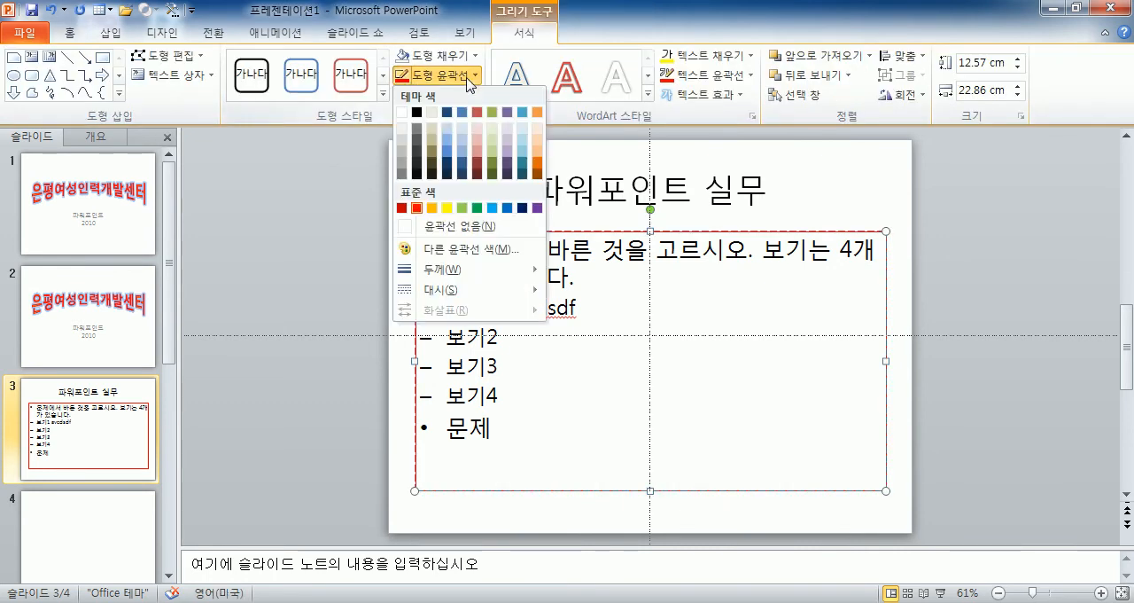
click(463, 226)
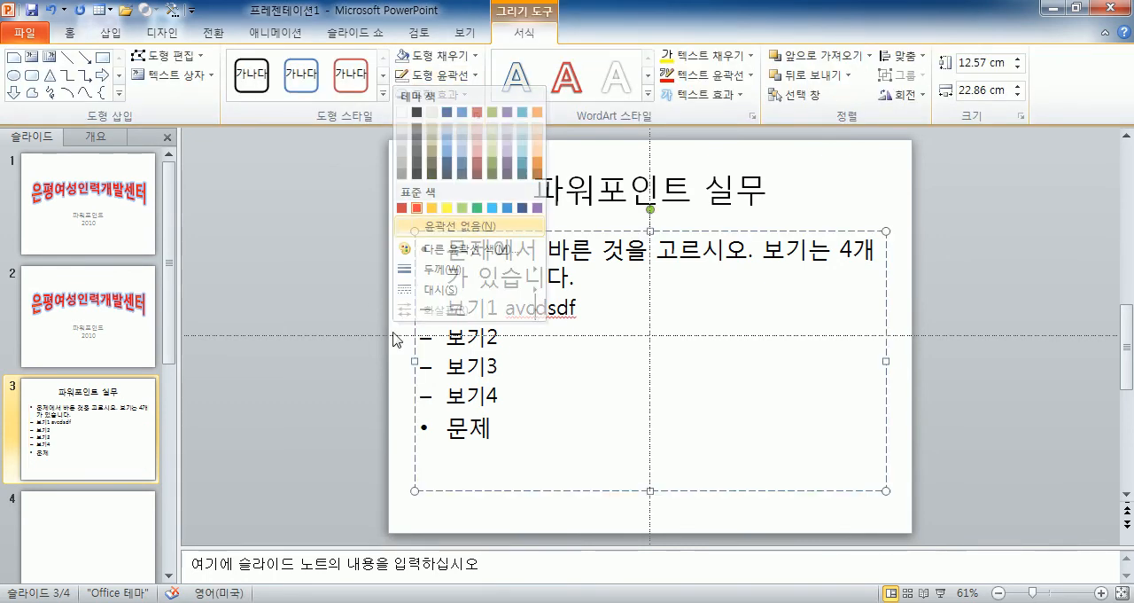
Try a yellow shape fill on the slide 3 body placeholder and set it back to no fill.
click(465, 58)
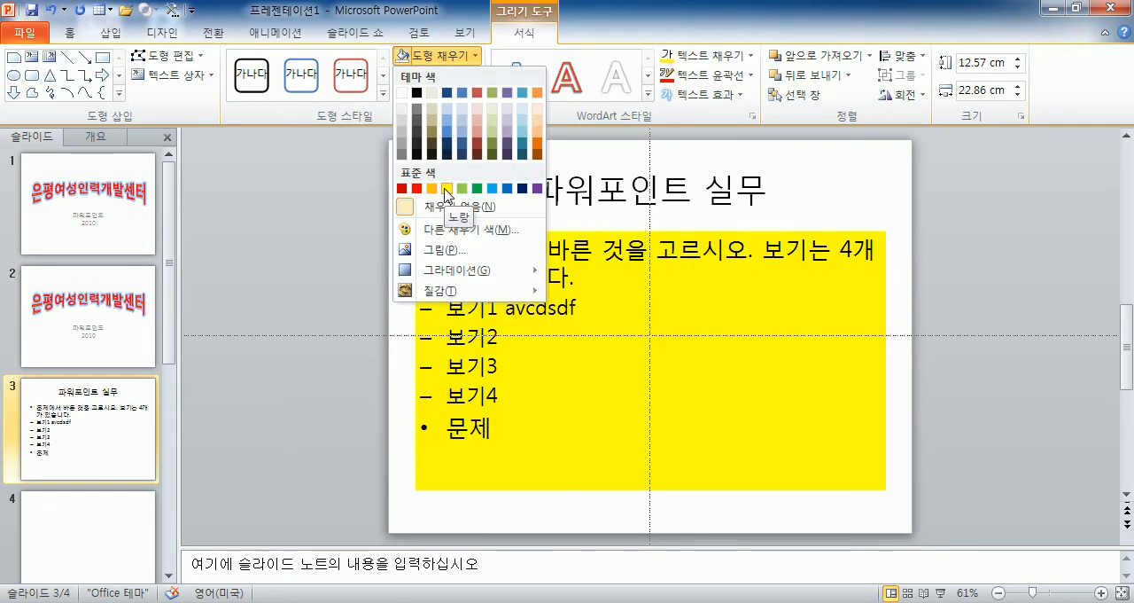
click(447, 189)
click(439, 55)
click(470, 207)
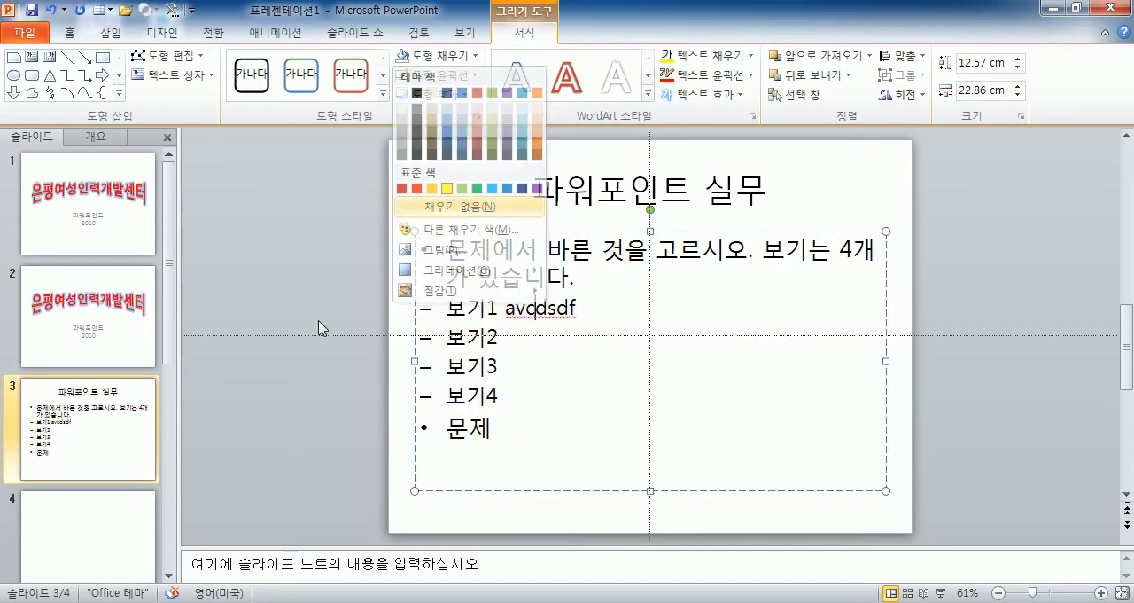
click(263, 386)
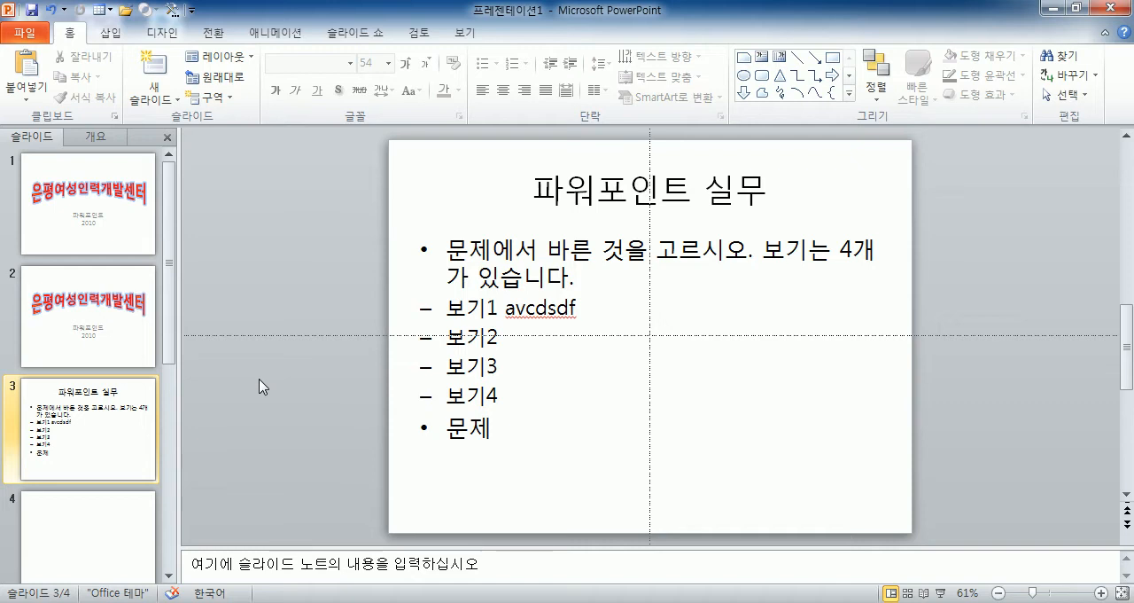
Draw an ellipse in the upper part of blank slide 4 and enter the text "ㄴㅇㄹㄴㅇㄹㄴㅇㄹ" in it.
click(101, 519)
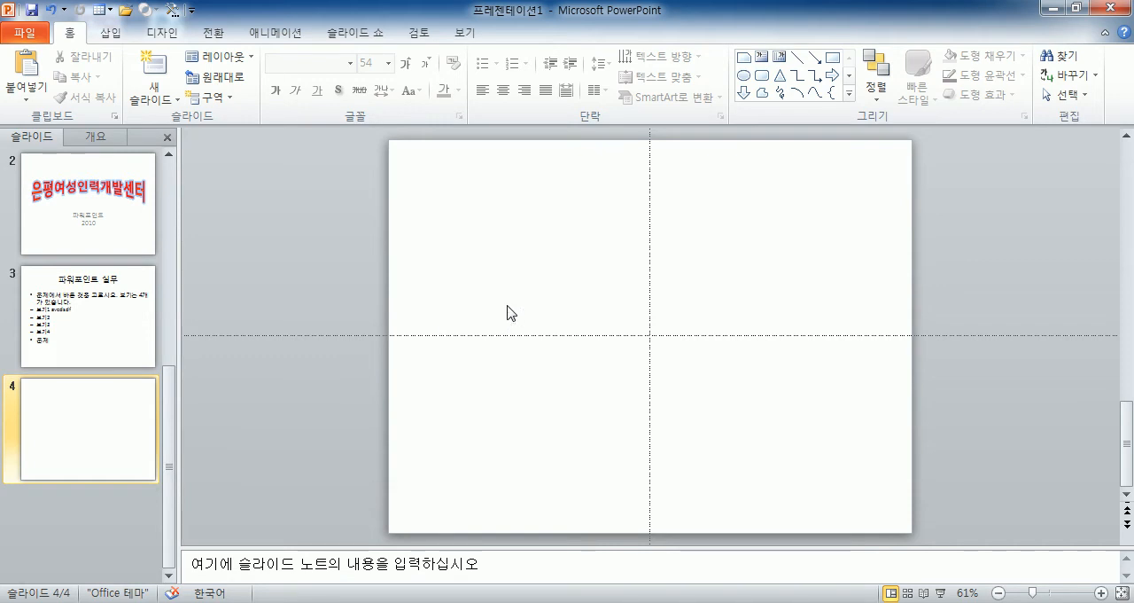
drag(448, 161, 773, 384)
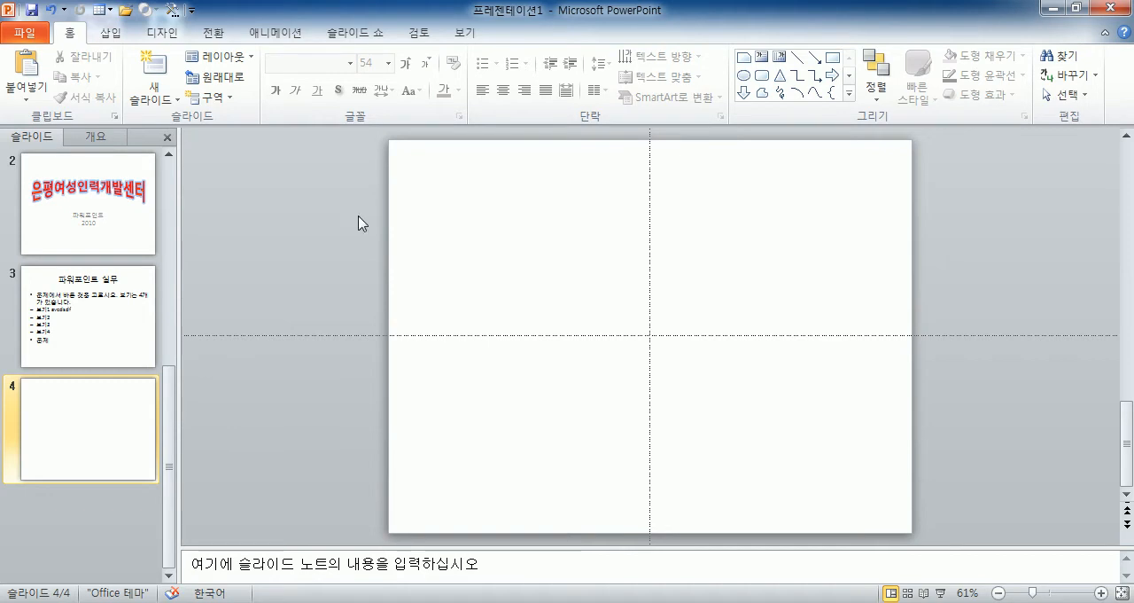
click(114, 36)
click(234, 72)
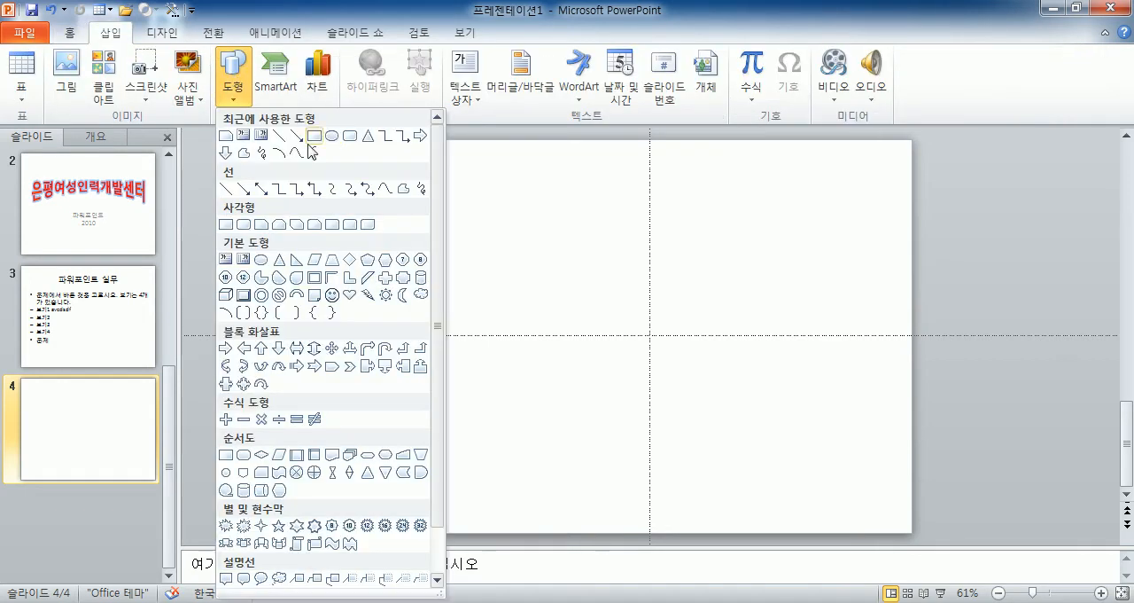
click(330, 135)
drag(600, 196, 783, 370)
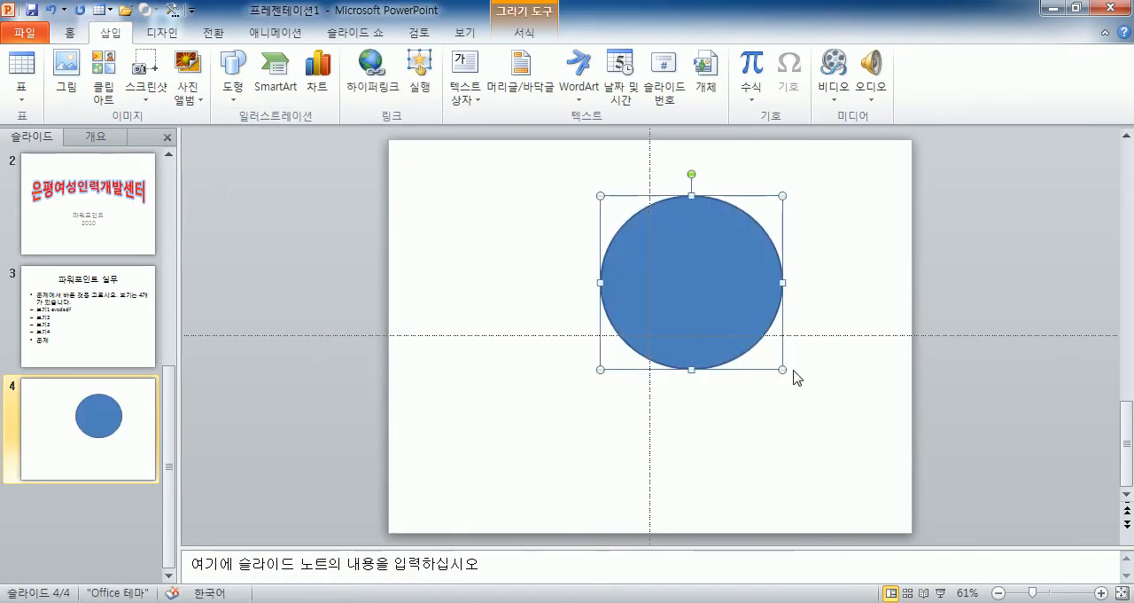
text(ㄴㅇㄹㄴㅇㄹㄴㅇㄹ)
click(441, 278)
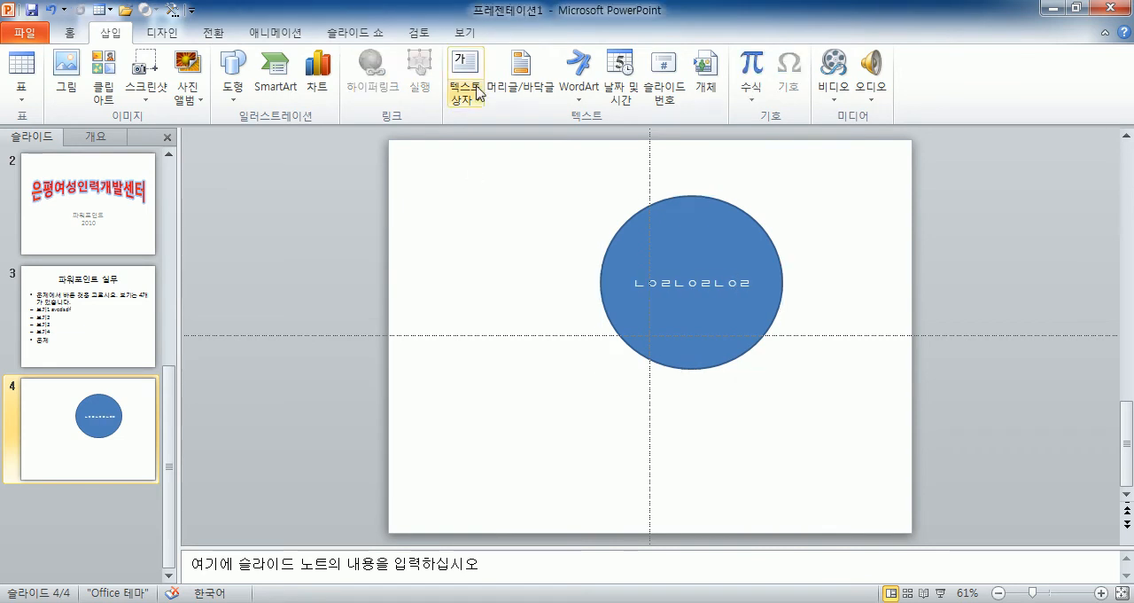
Add a text box beside the ellipse on slide 4 with the text "ㅁㄴㅁㄴㅇㅁㄴㅇ".
click(467, 66)
drag(408, 196, 593, 337)
text(ㅁㄴㅇㄴㅇ)
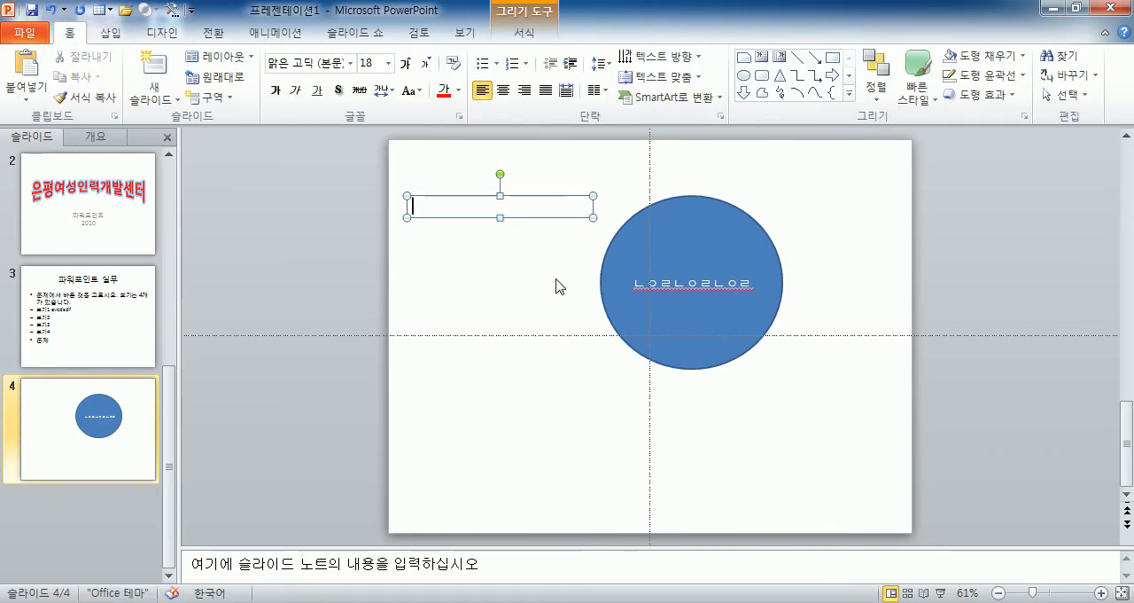
text(ㄴㅇ)
click(464, 260)
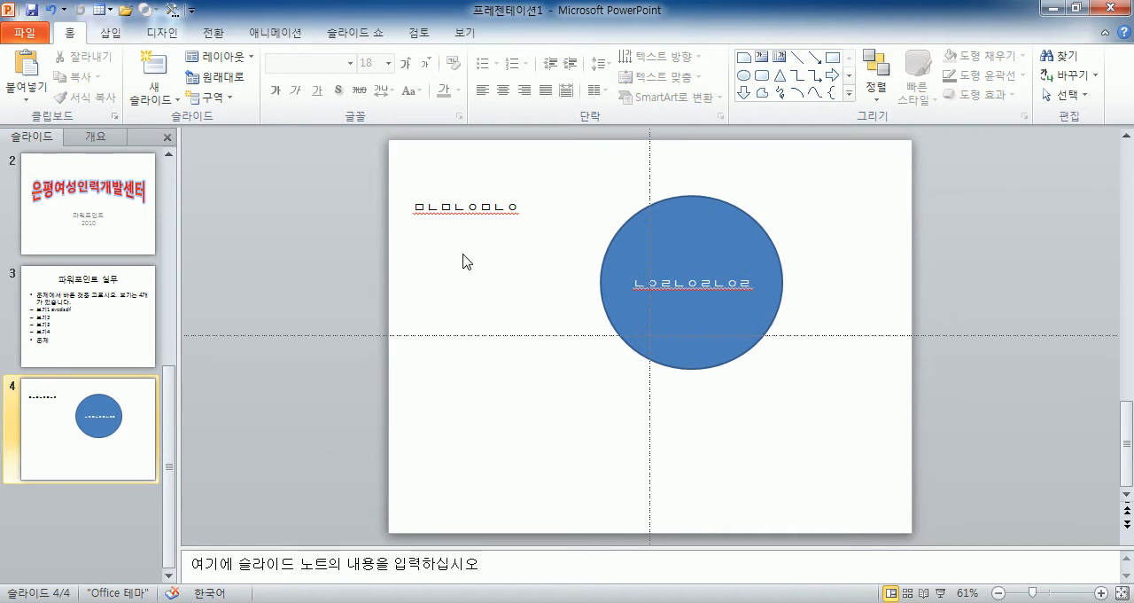
Delete both the ellipse and the text box from slide 4.
drag(309, 139, 899, 420)
key(Delete)
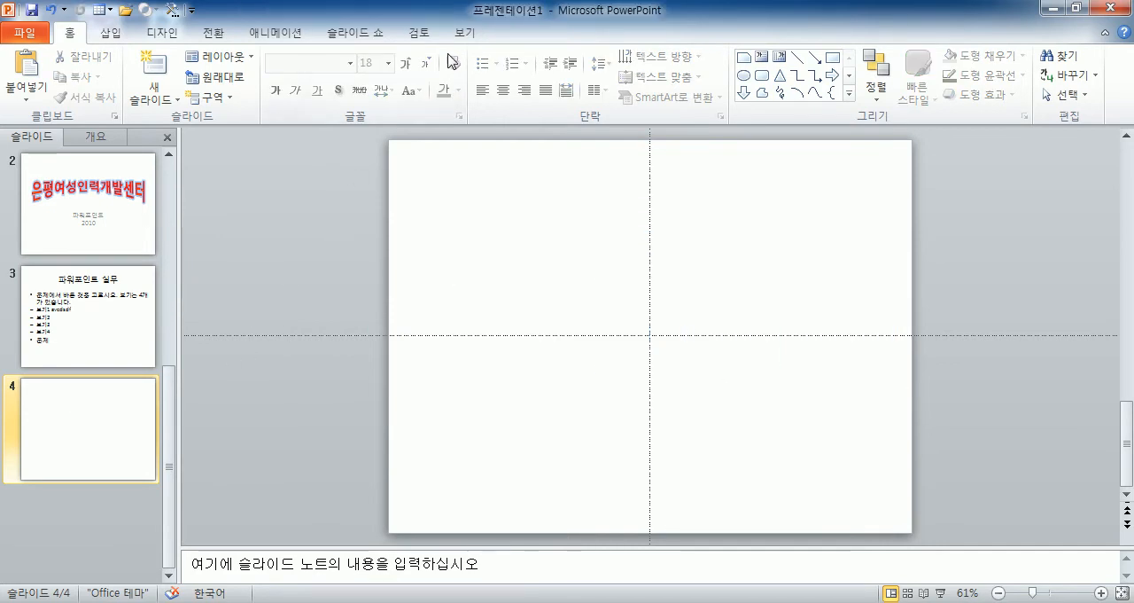
Display the rulers with slide 3 open and select the slide's title placeholder.
click(79, 310)
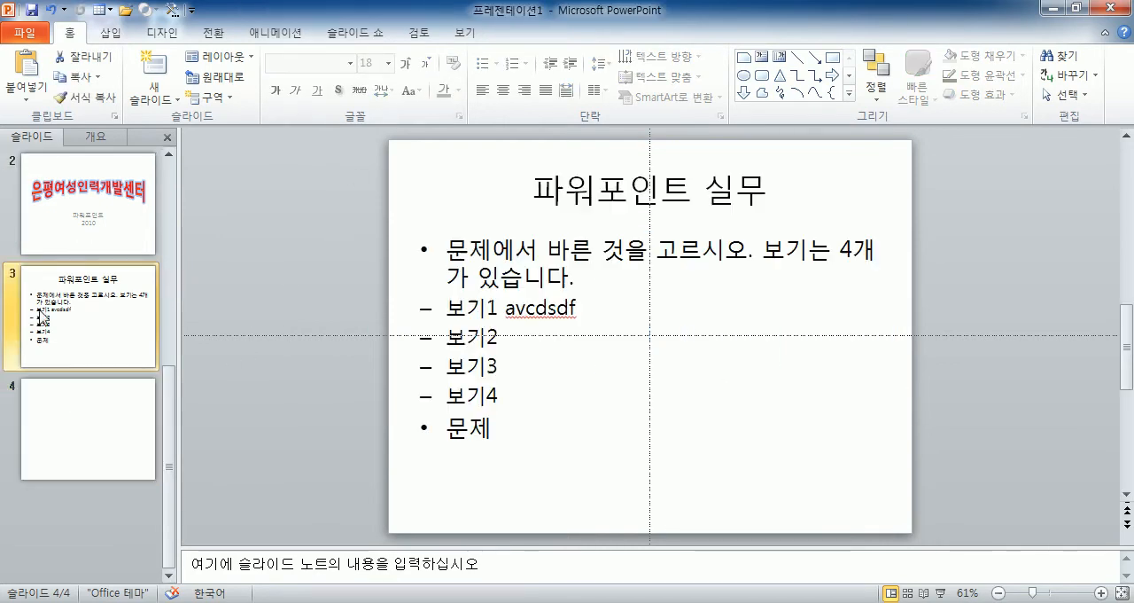
click(464, 33)
click(372, 58)
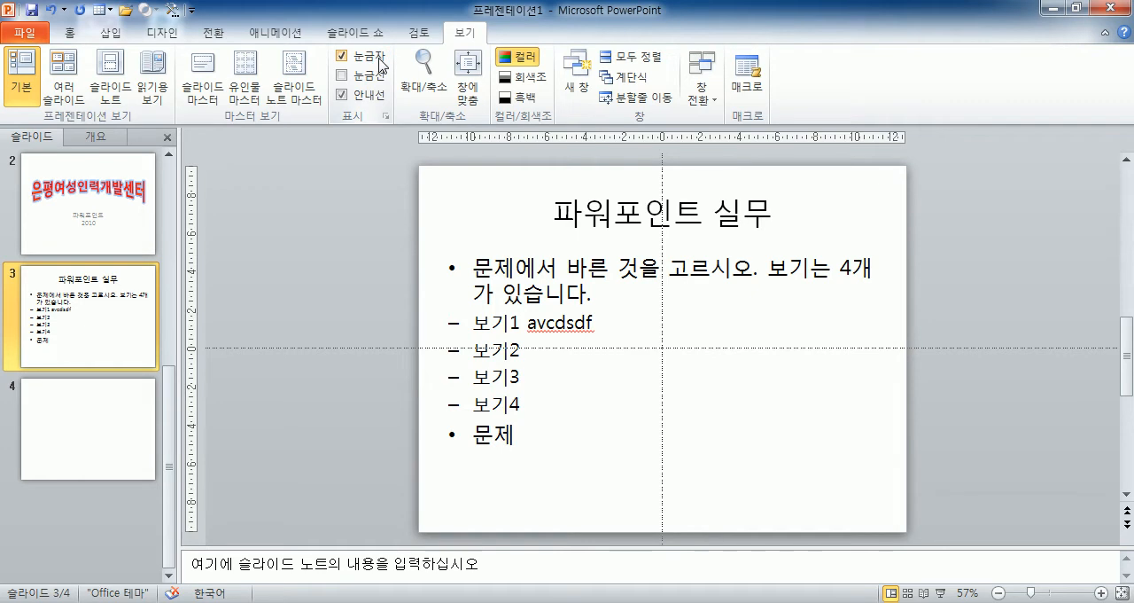
click(580, 215)
click(598, 182)
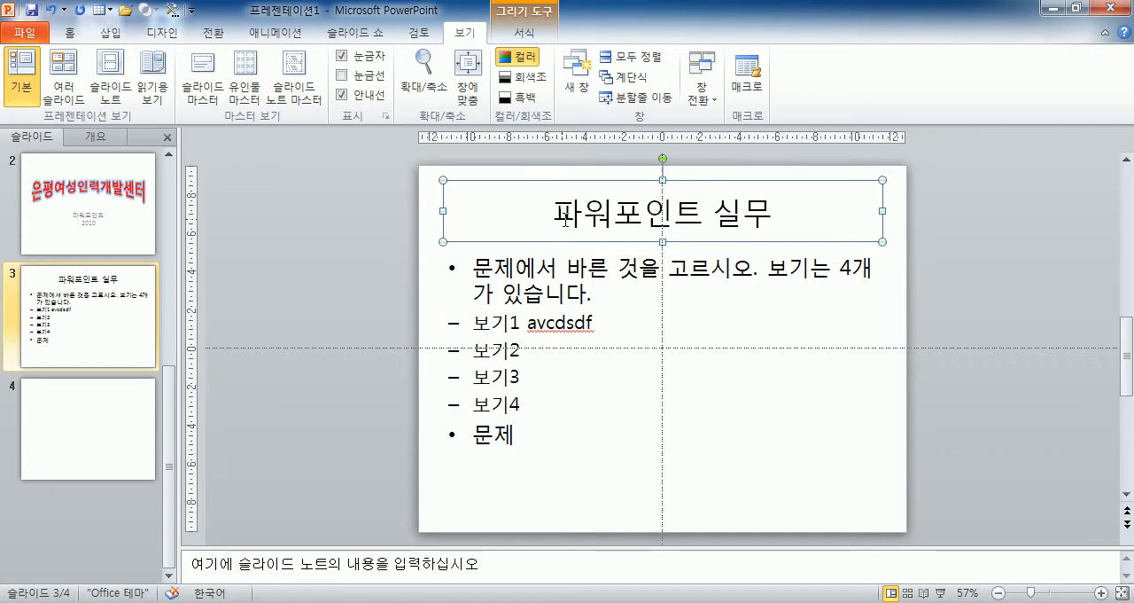
Move the horizontal guide below the body text and then up to about 8 cm above the slide's centre.
click(342, 96)
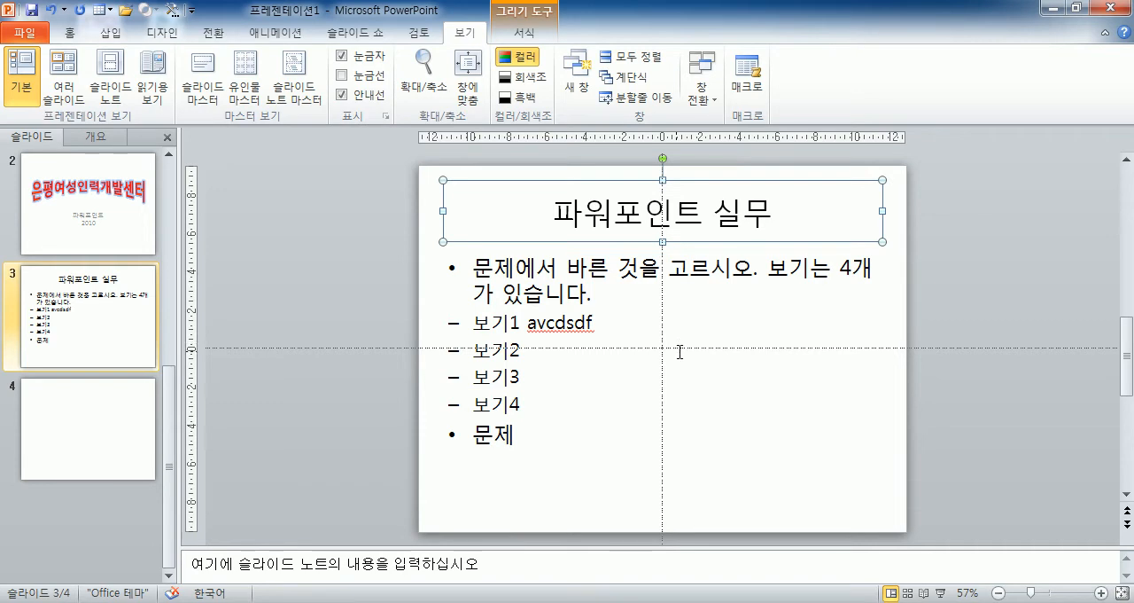
click(620, 348)
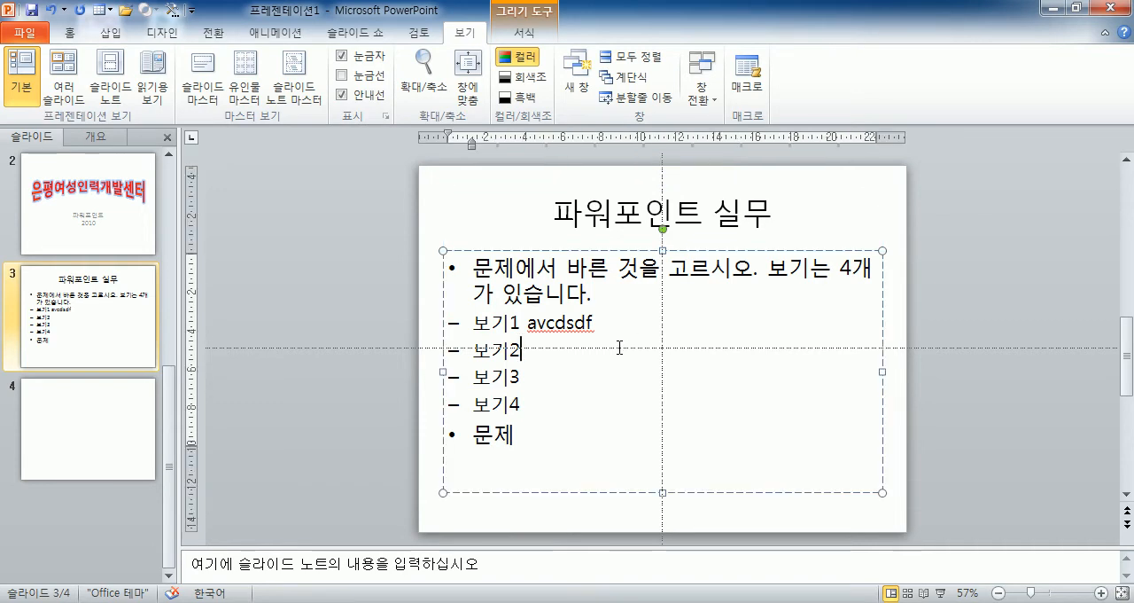
click(345, 345)
drag(349, 349, 324, 490)
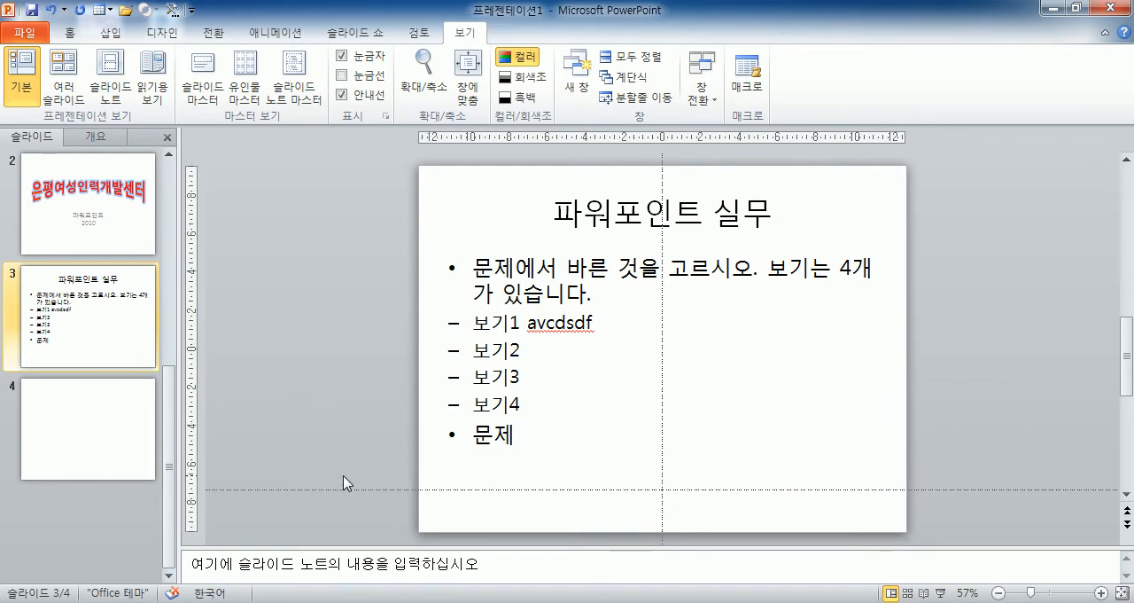
drag(351, 492, 431, 198)
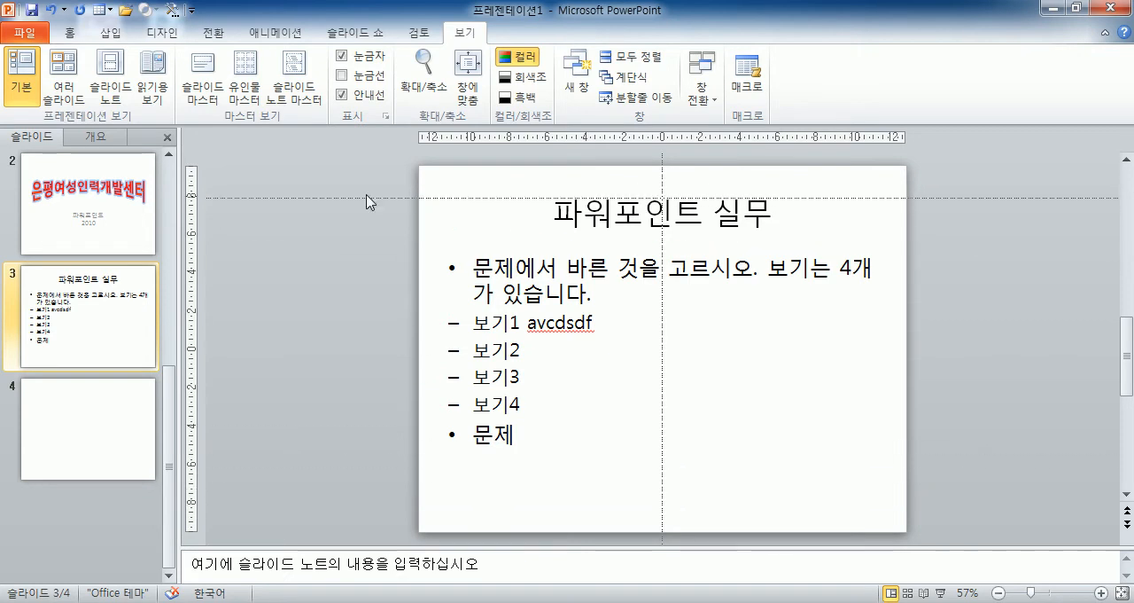
Move the vertical guide from the slide's centre to 11.00 on the left side, and deselect the title.
click(660, 175)
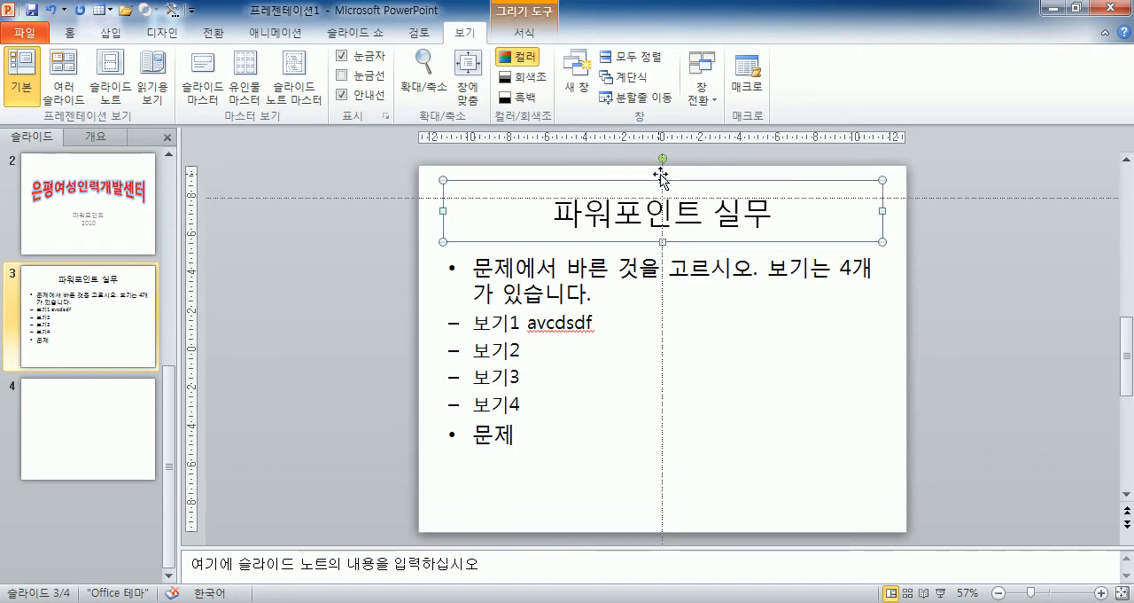
drag(662, 177, 452, 177)
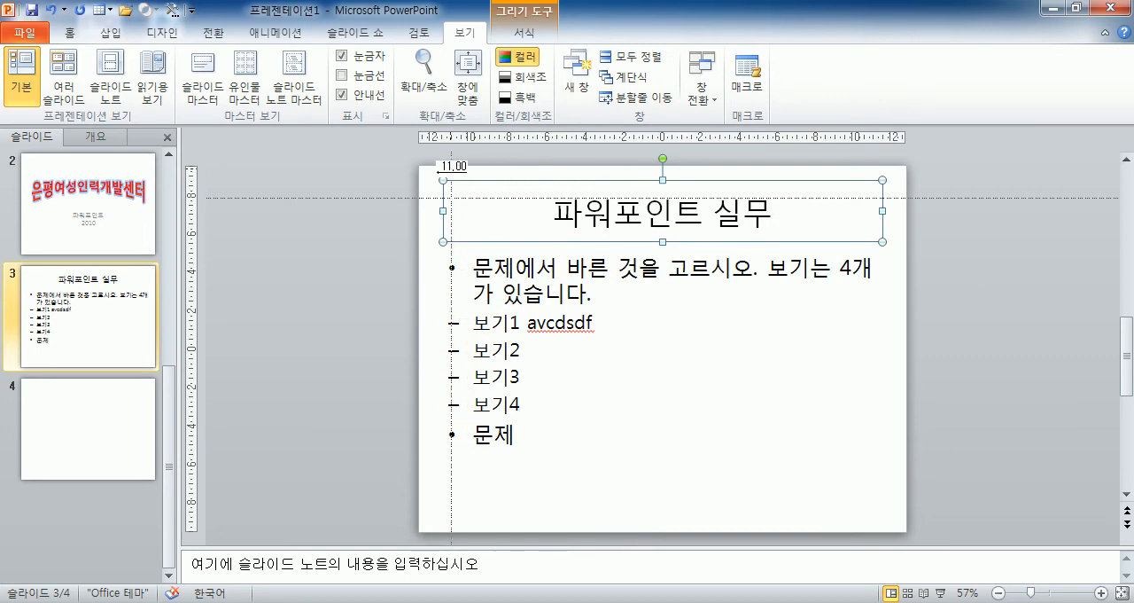
click(384, 282)
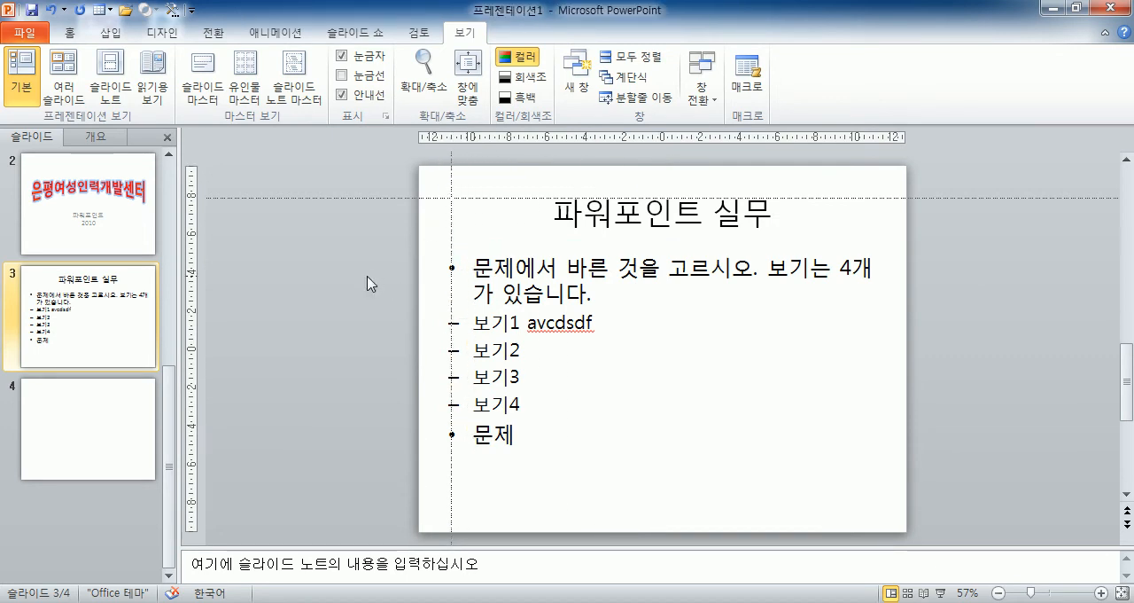
Draw a rectangle about 6 cm wide and 3 cm high on slide 4, starting where the two guides cross.
click(128, 448)
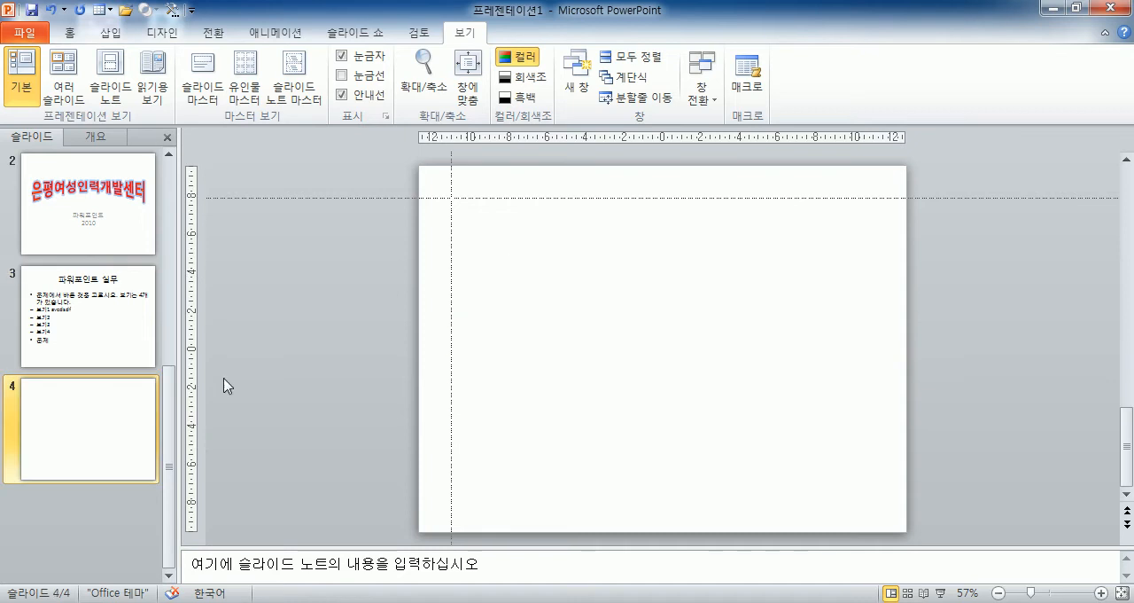
click(112, 33)
click(235, 71)
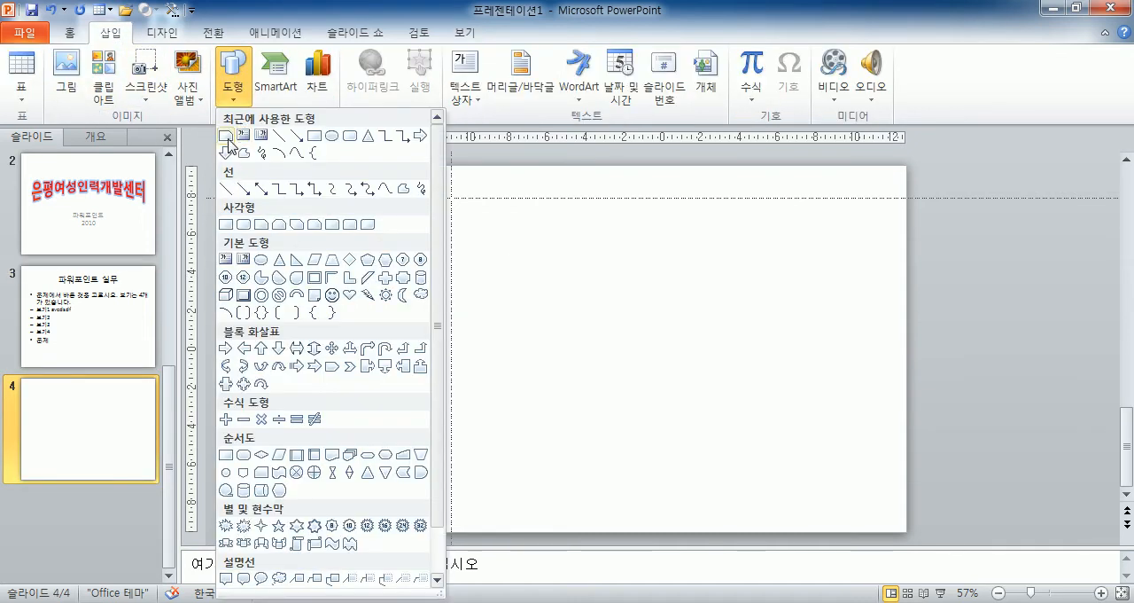
click(315, 135)
drag(452, 197, 574, 252)
click(337, 305)
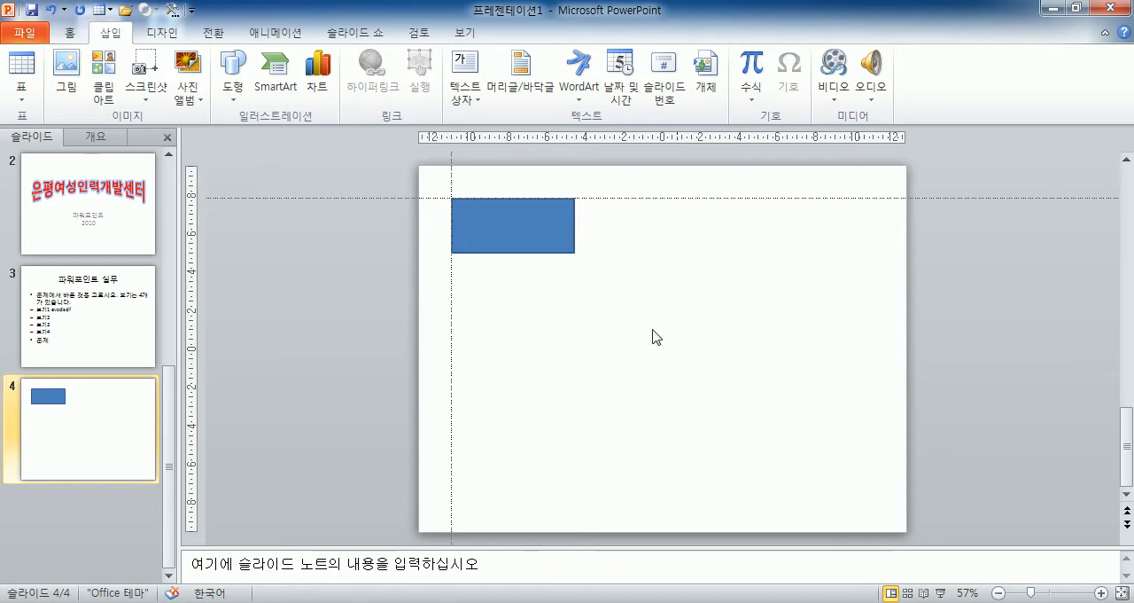
drag(452, 383, 881, 367)
drag(881, 439, 451, 436)
Check the title's position against the guides on slide 3, and move the rectangle on slide 4 to the slide's lower-right area.
click(104, 302)
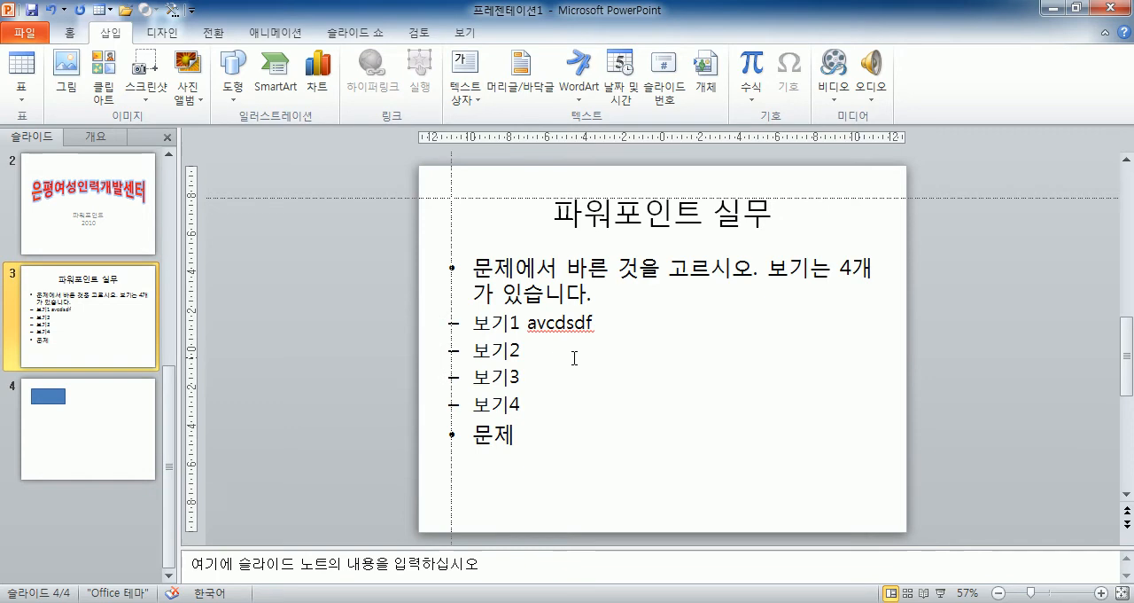
click(450, 221)
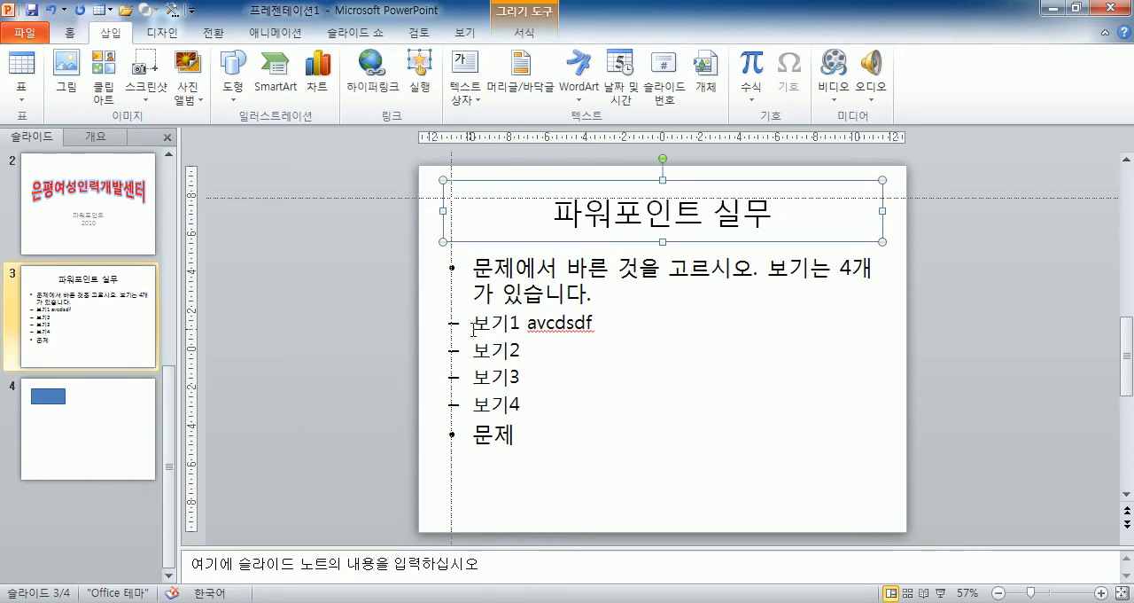
click(97, 408)
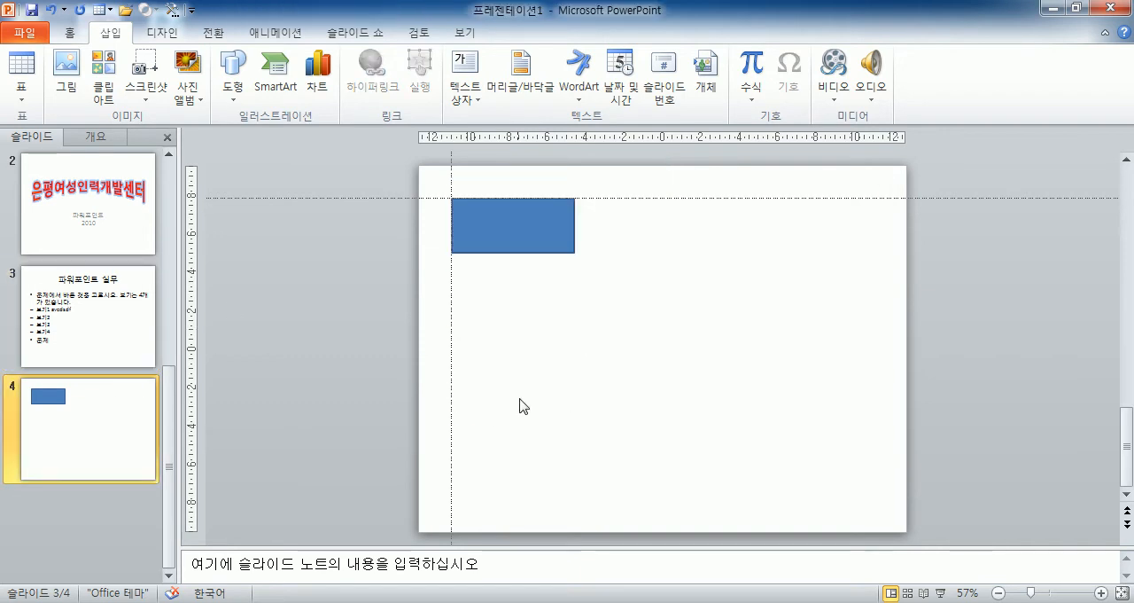
click(541, 241)
drag(547, 249, 816, 453)
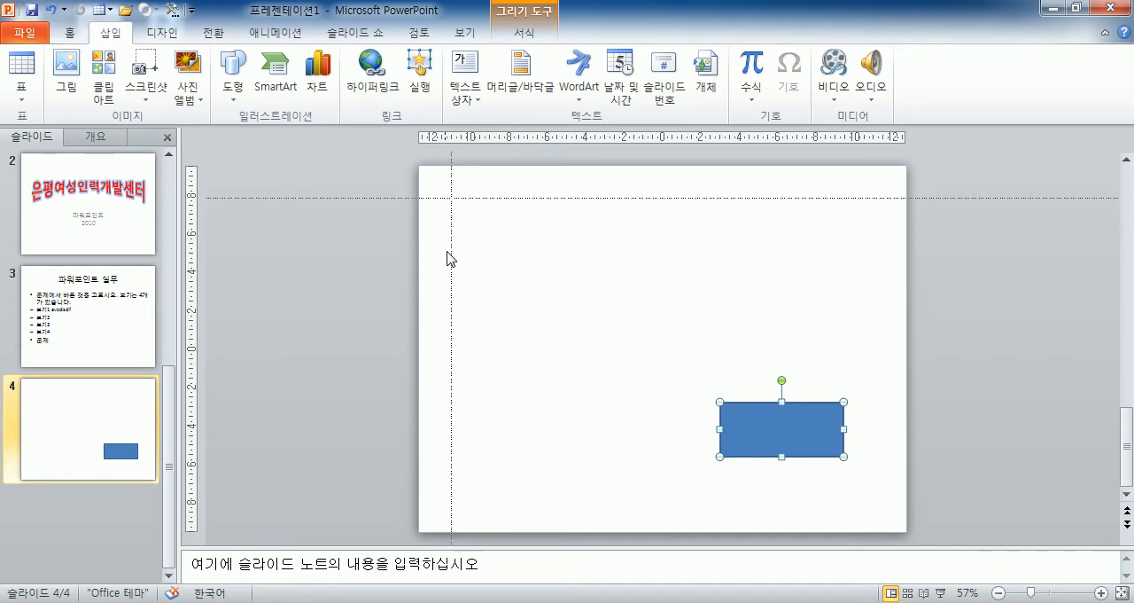
Copy the guides to about 11 cm right of and 8 cm below the slide's centre, and move the rectangle left of centre.
drag(452, 264, 878, 297)
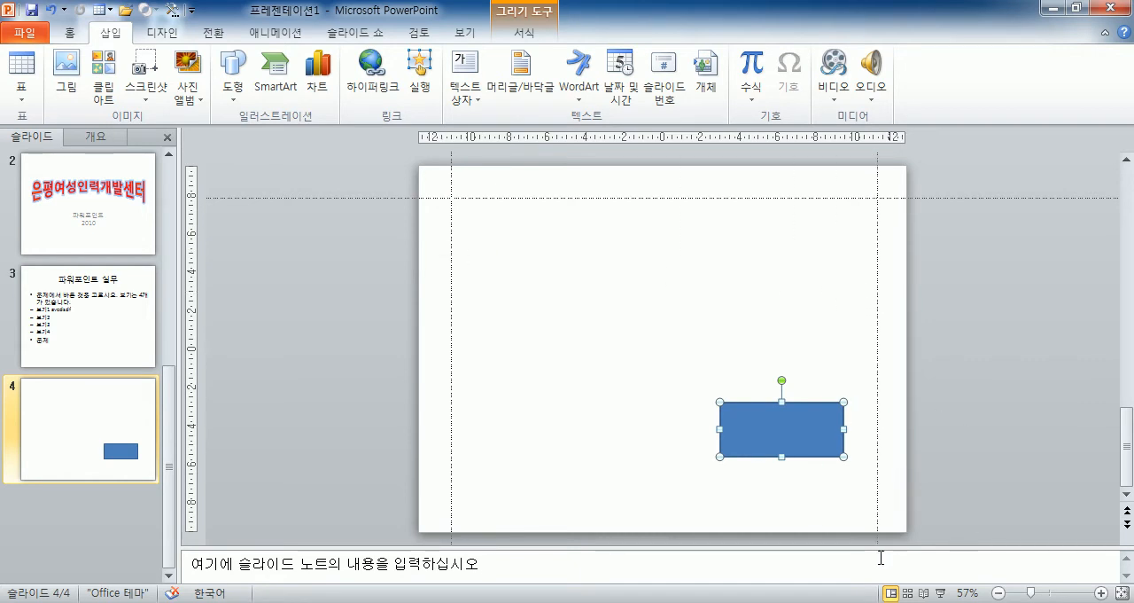
drag(576, 198, 562, 502)
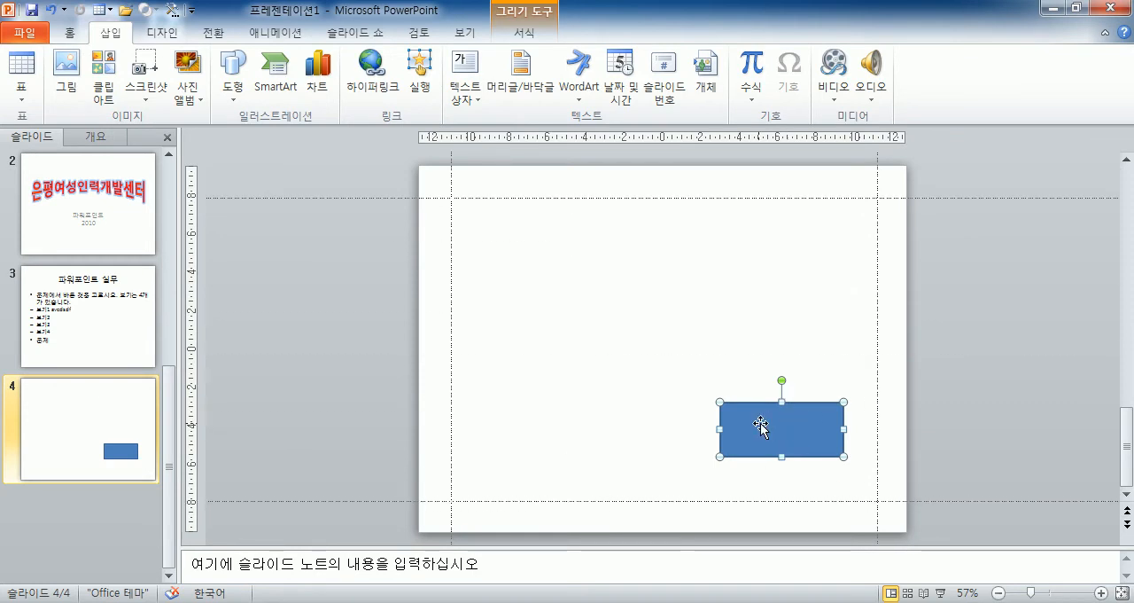
drag(751, 416, 532, 317)
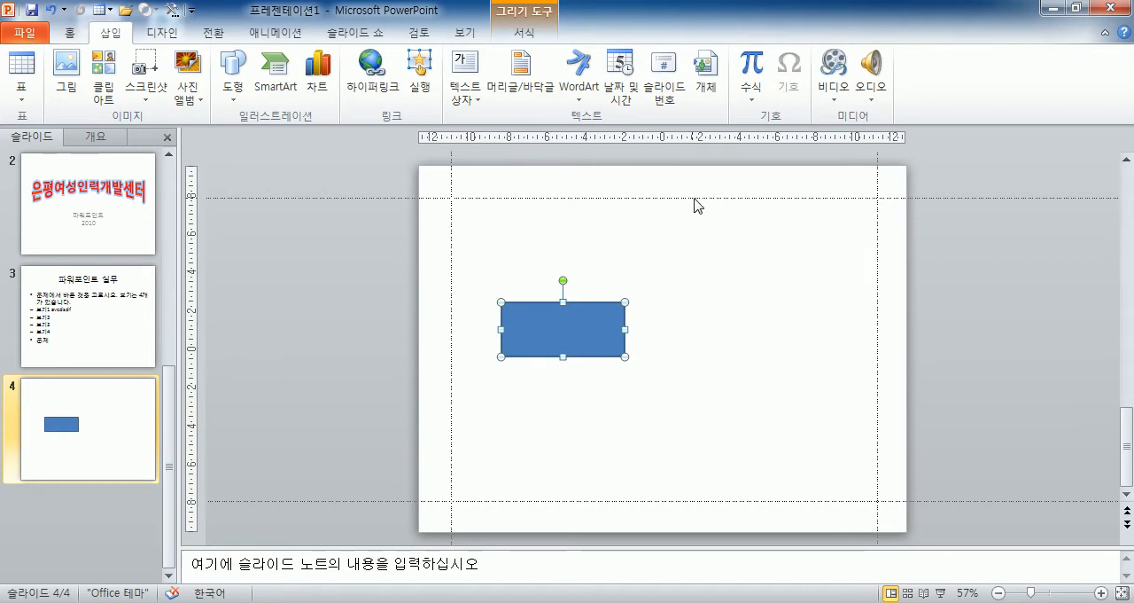
Add horizontal guides at about 5 cm and 3 cm above and about 1 cm and 4 cm below the slide's centre.
drag(694, 198, 706, 200)
drag(690, 291, 685, 425)
drag(722, 290, 731, 313)
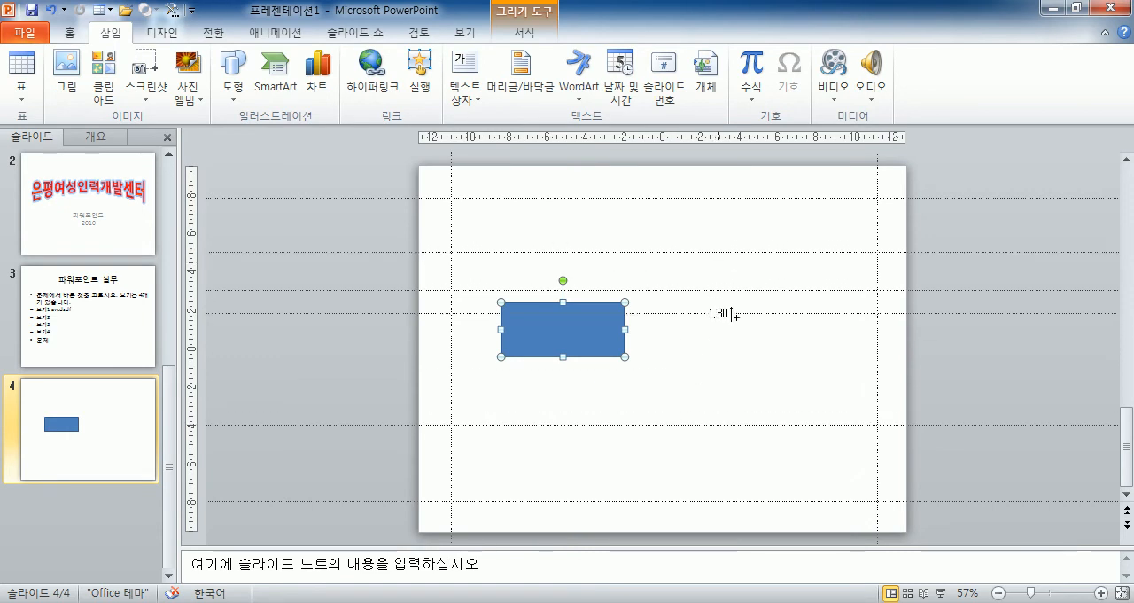
drag(719, 370, 711, 371)
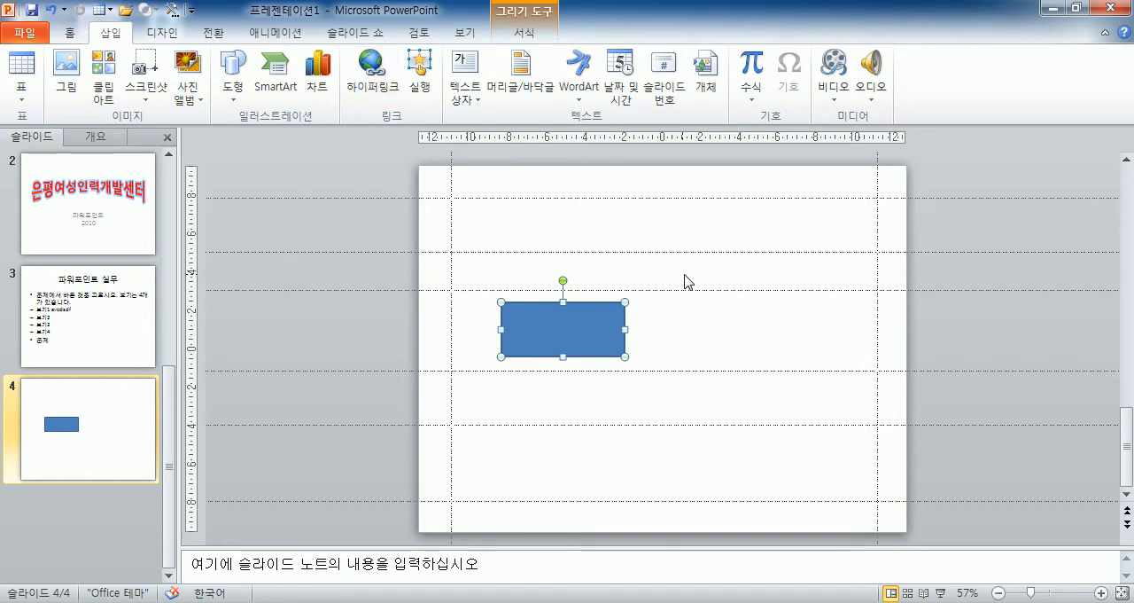
Remove two of the extra horizontal guides by moving them past the slide's lower edge.
drag(686, 289, 738, 549)
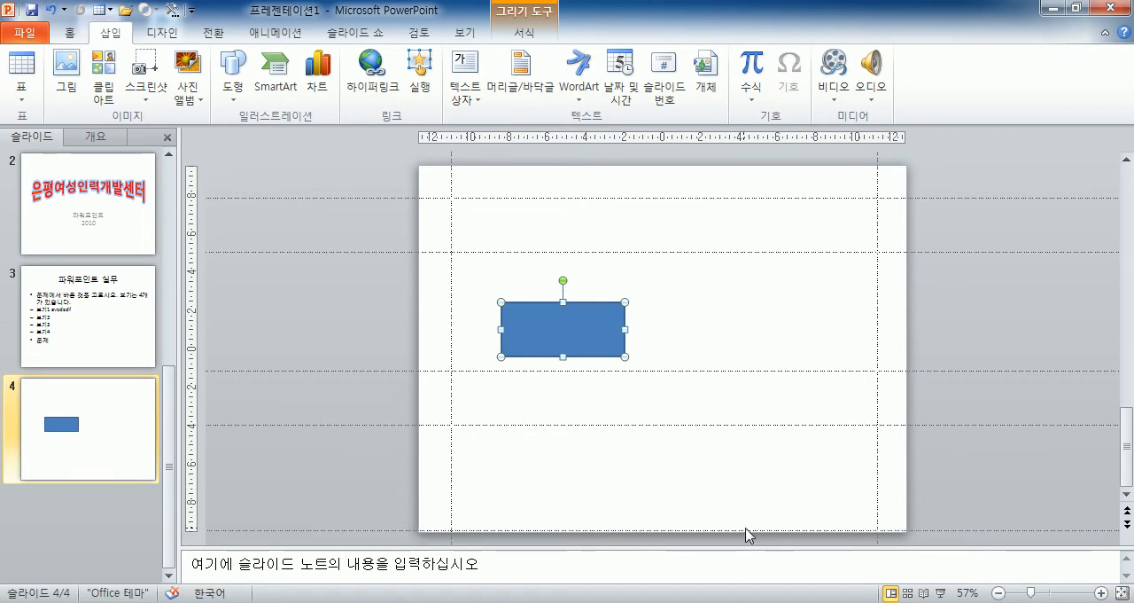
click(744, 536)
drag(823, 370, 810, 525)
drag(866, 372, 840, 546)
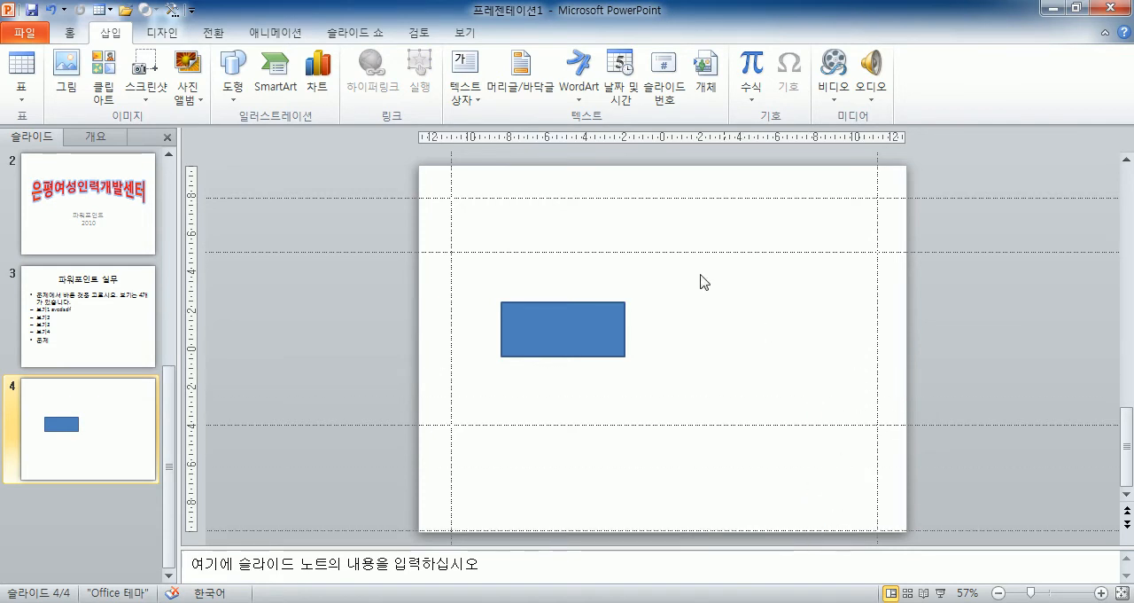
Hide all the guides and display them again.
click(462, 32)
click(353, 96)
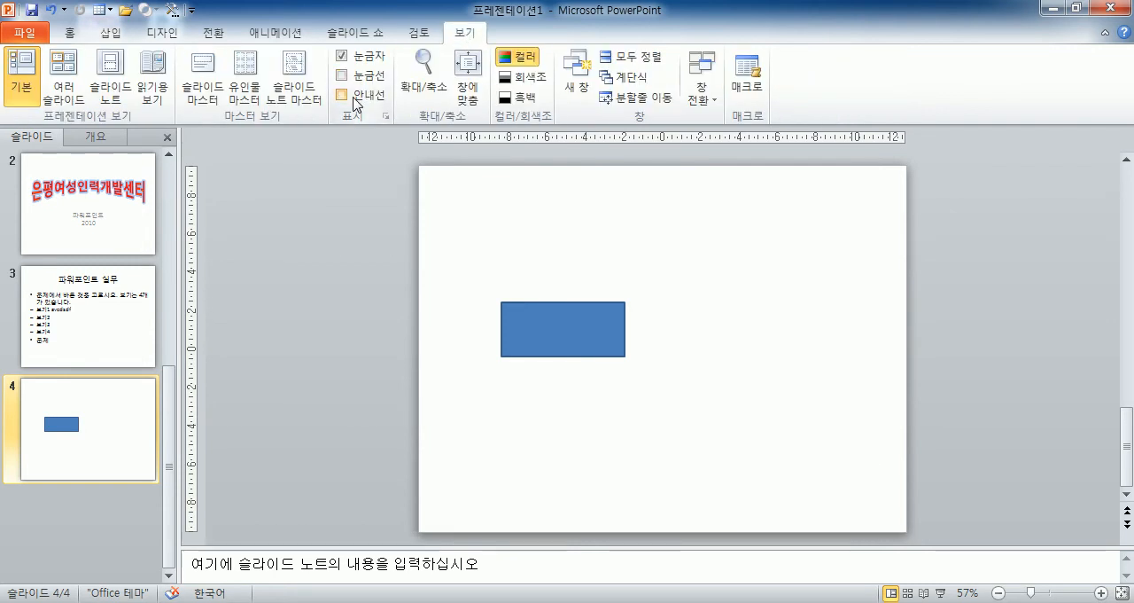
click(355, 98)
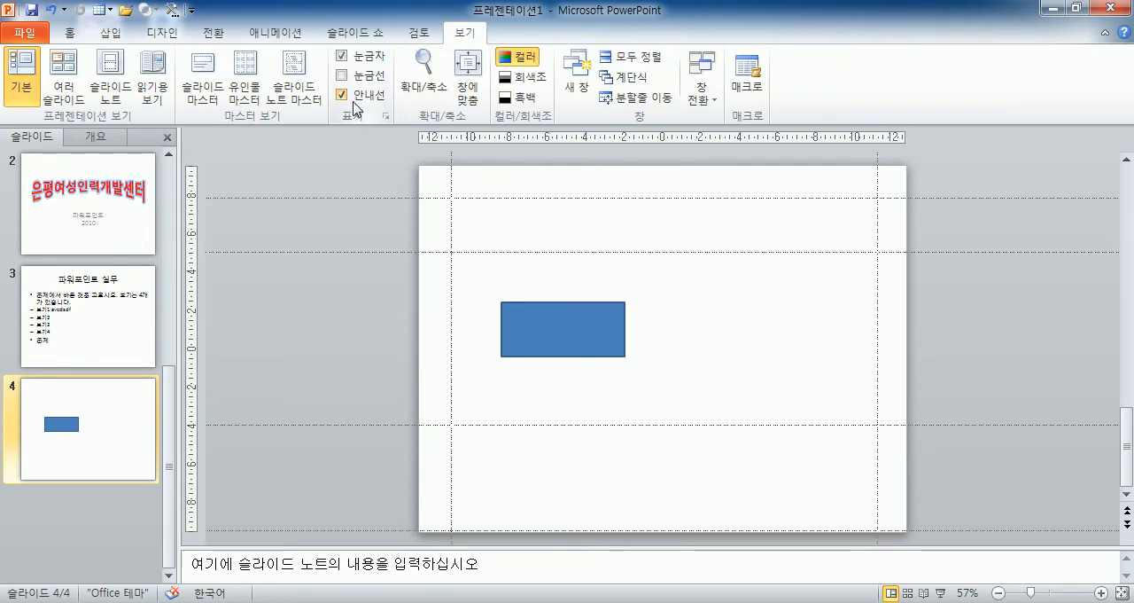
Move the uppermost horizontal guide to the slide's upper edge, back to about 8 cm above centre, and down to the lower edge.
drag(576, 199, 582, 165)
drag(399, 167, 395, 197)
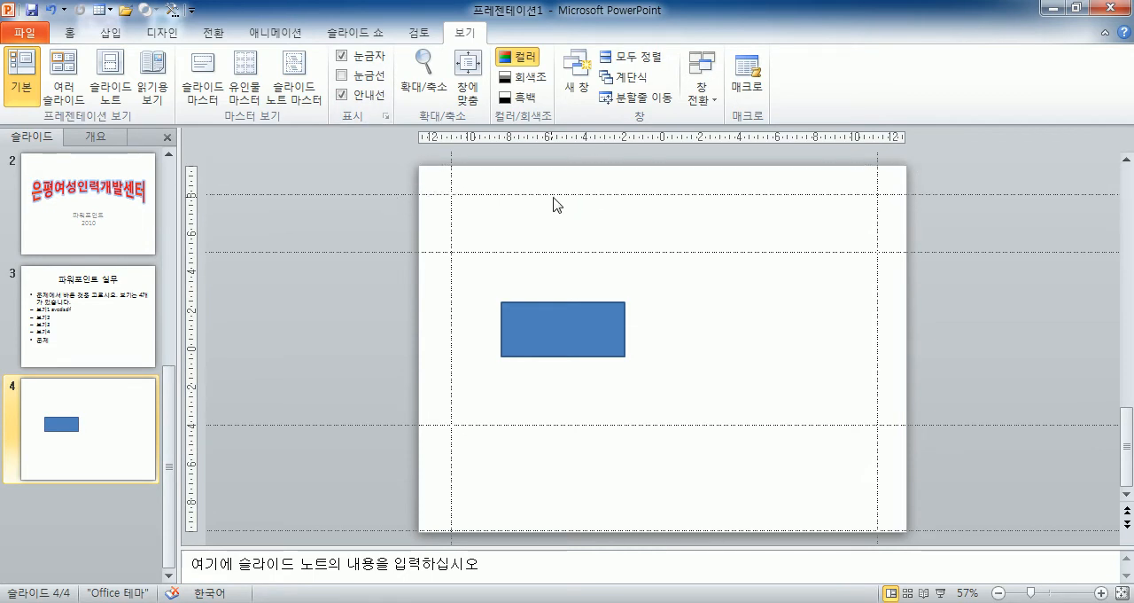
drag(555, 197, 549, 530)
Remove the extra guides, keeping only the left vertical guide and one horizontal guide about 4.6 cm above the slide's centre.
drag(408, 530, 408, 305)
drag(394, 428, 408, 550)
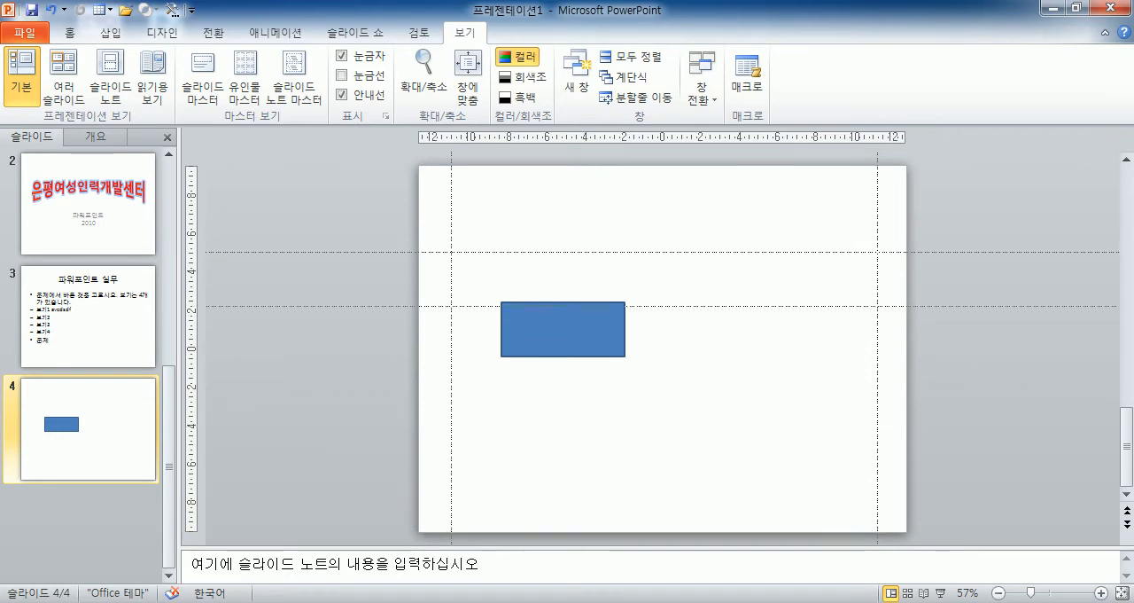
drag(443, 305, 415, 550)
drag(397, 252, 367, 331)
drag(401, 537, 802, 261)
drag(880, 218, 1133, 218)
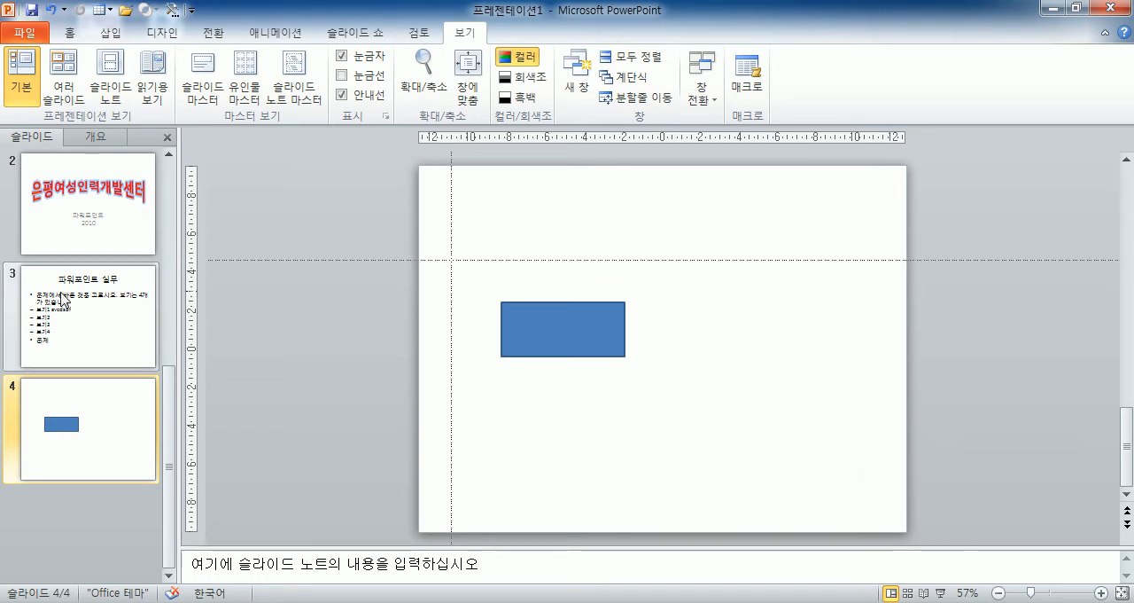
Move the guides to about 10 cm left of and 4 cm above the slide's centre, and delete the rectangle.
drag(450, 218, 881, 223)
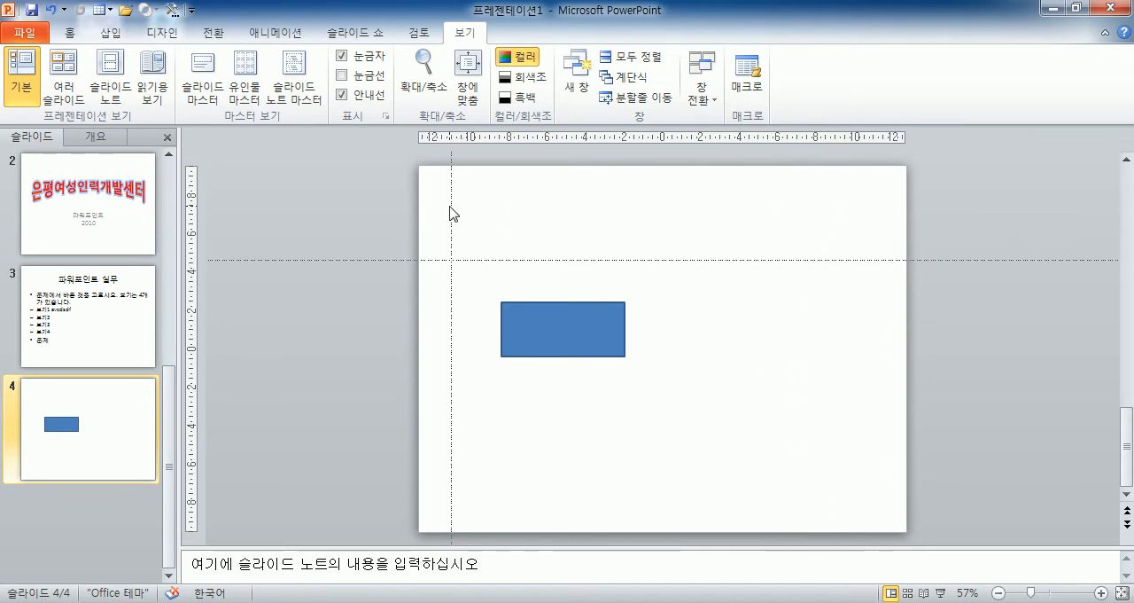
drag(451, 213, 466, 233)
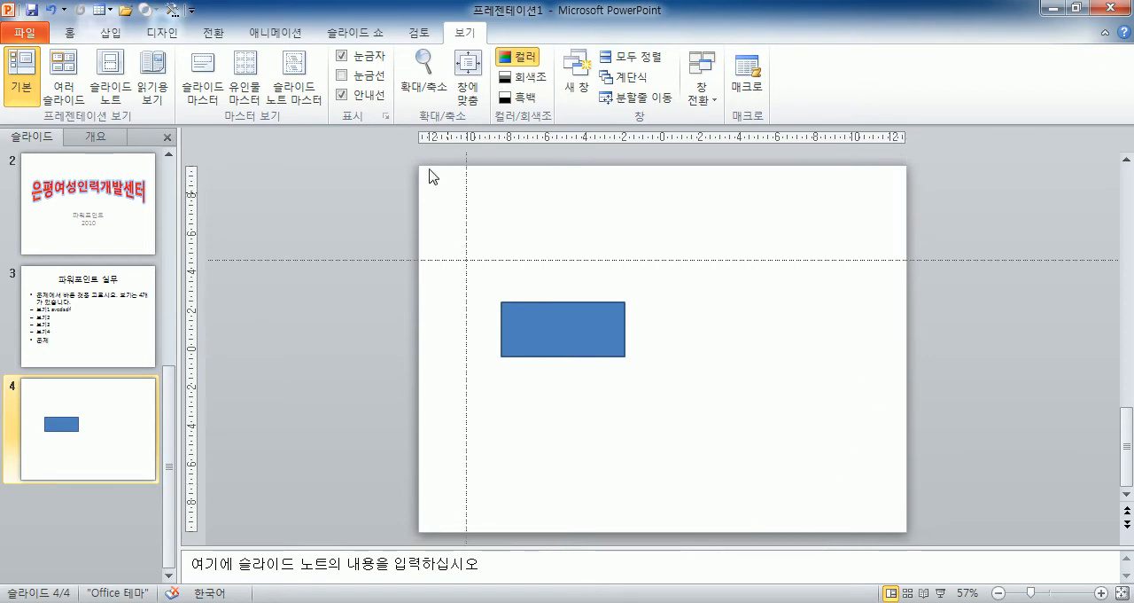
click(352, 100)
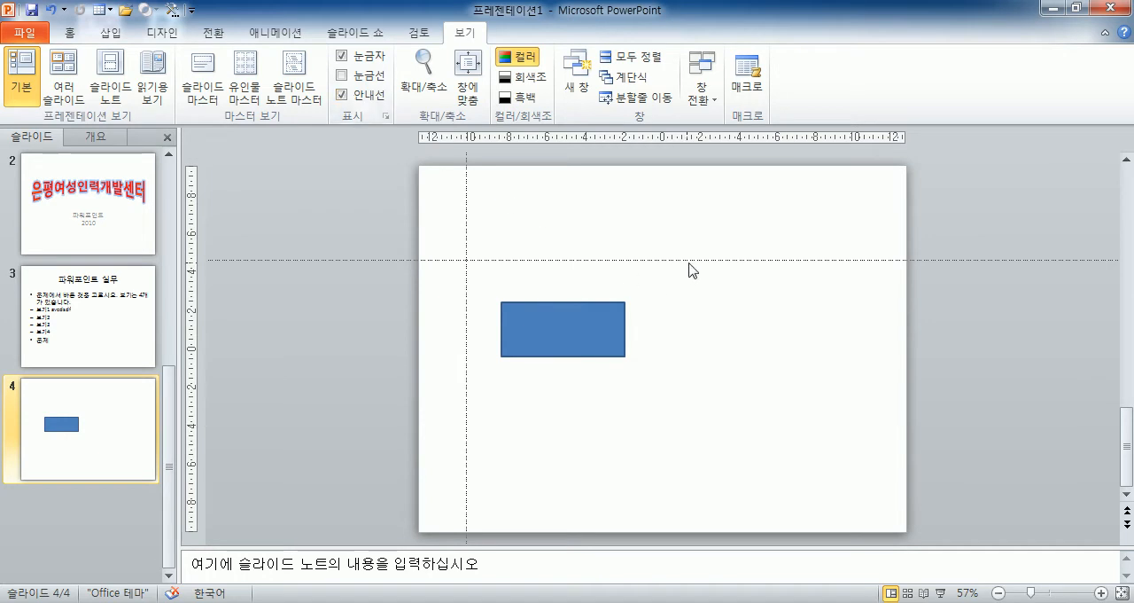
mouse_move(695, 261)
mouse_down()
mouse_move(720, 195)
mouse_move(706, 275)
mouse_up()
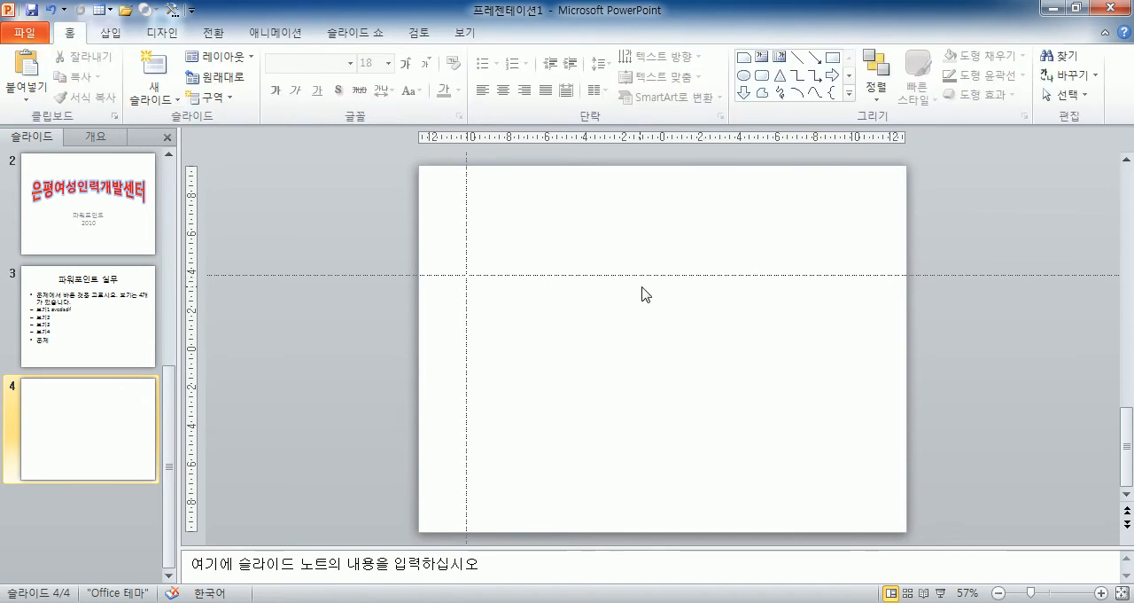
Switch the rulers off and on again on the empty slide 4.
click(454, 32)
click(341, 56)
click(341, 56)
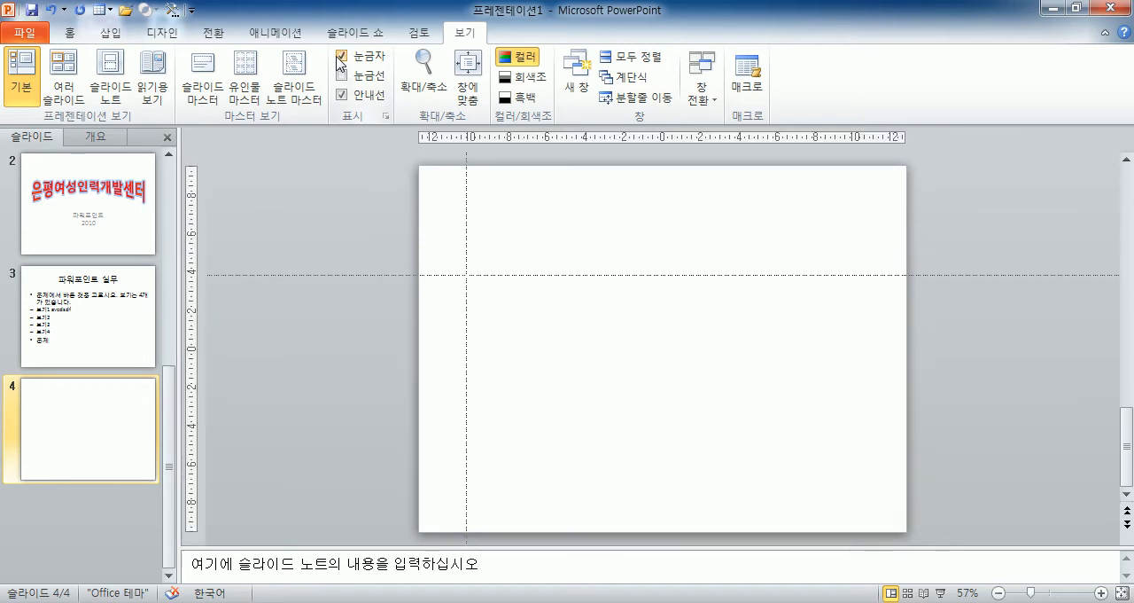
click(341, 96)
click(342, 76)
click(360, 60)
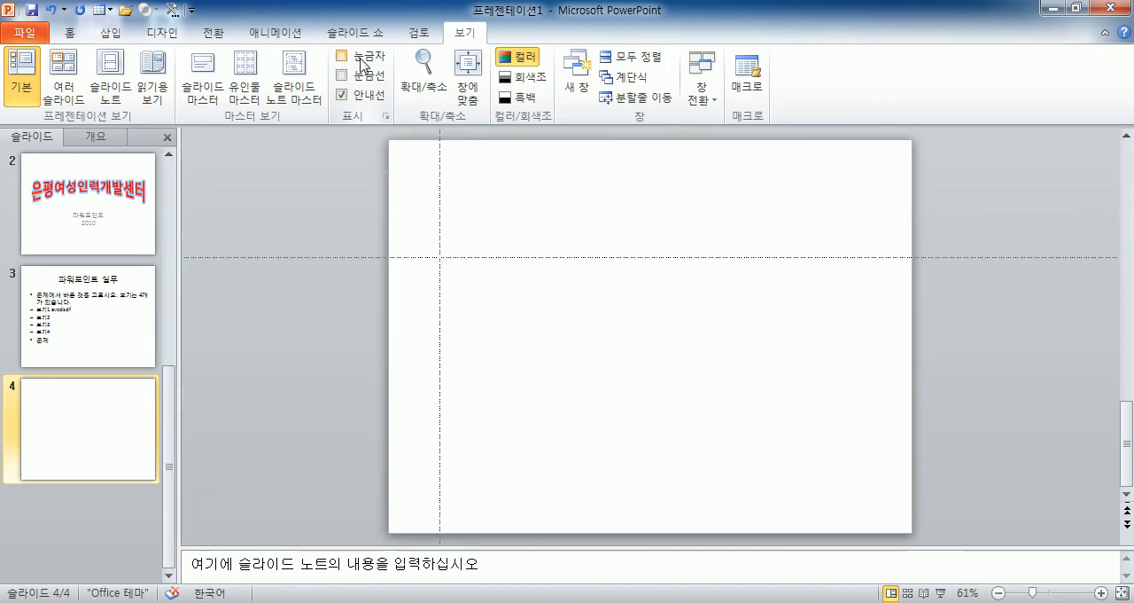
click(360, 60)
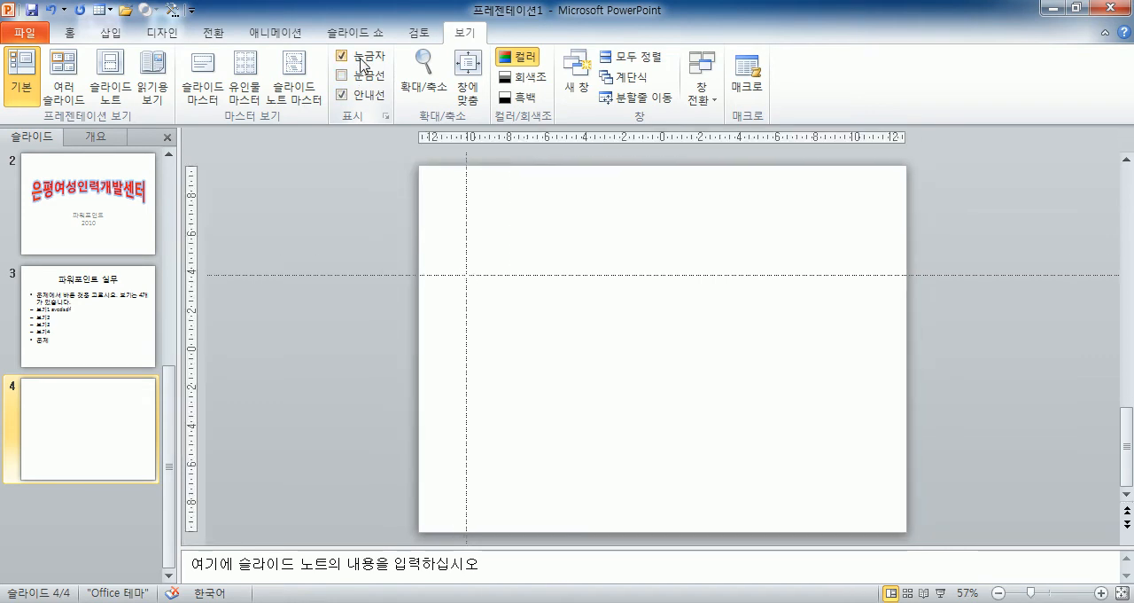
Open slide 3, deselect its body text placeholder and hide the guides.
click(71, 318)
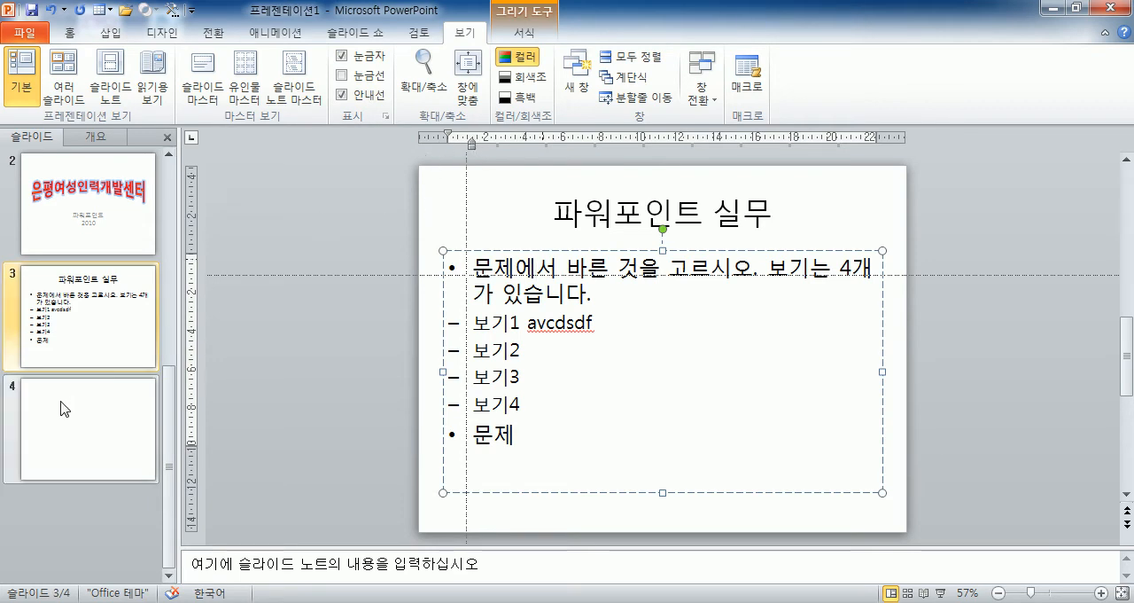
click(342, 316)
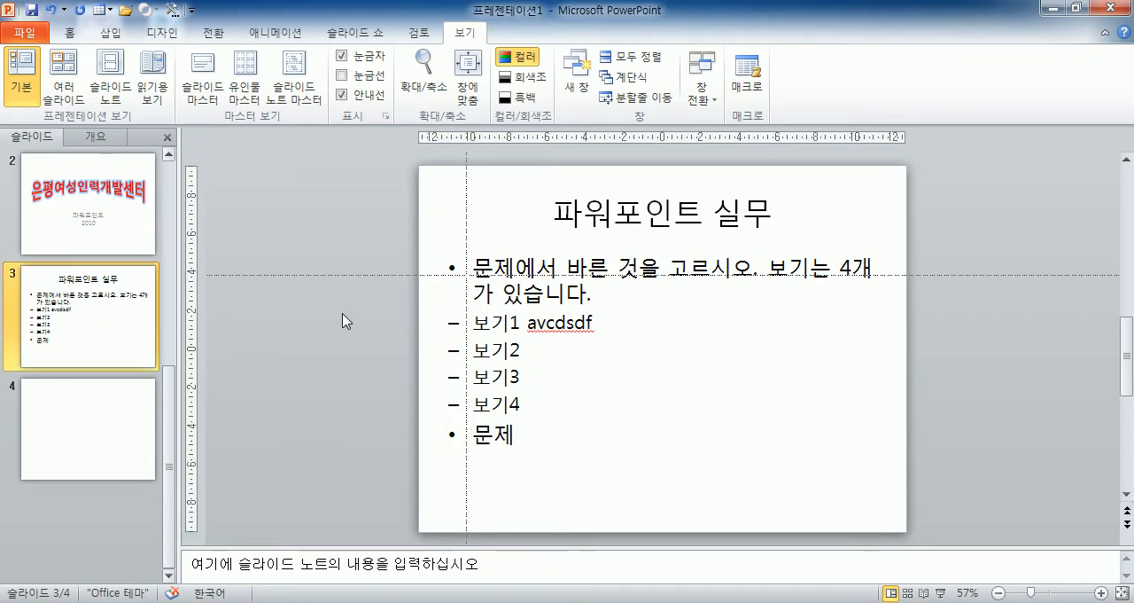
click(342, 95)
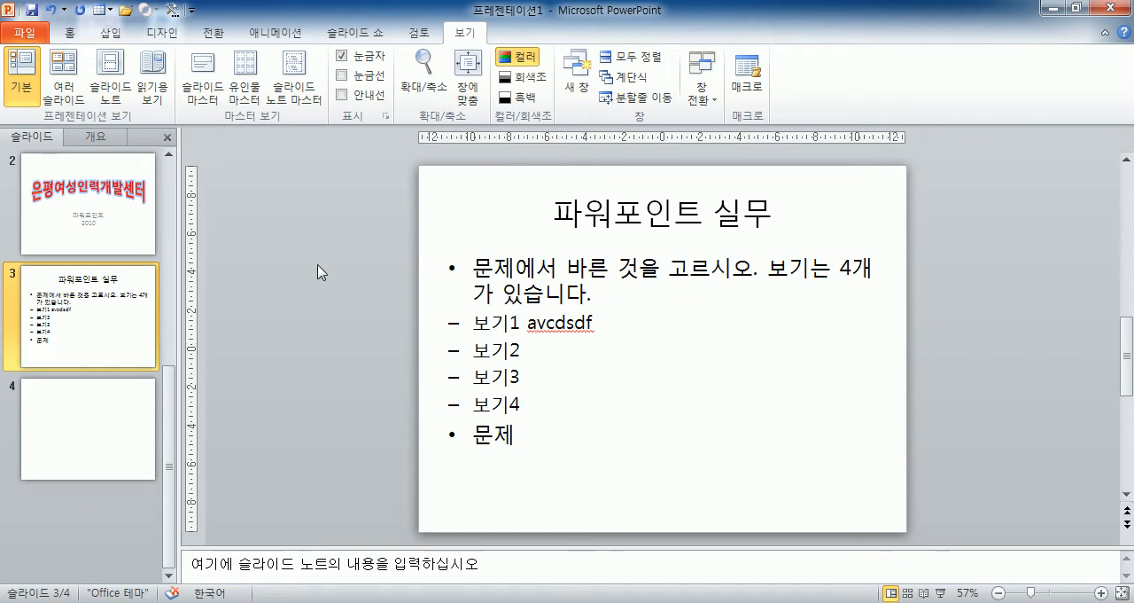
Draw a rectangle about 12.7 cm wide and 5.5 cm high from slide 3's upper-left corner to the horizontal centre.
click(71, 32)
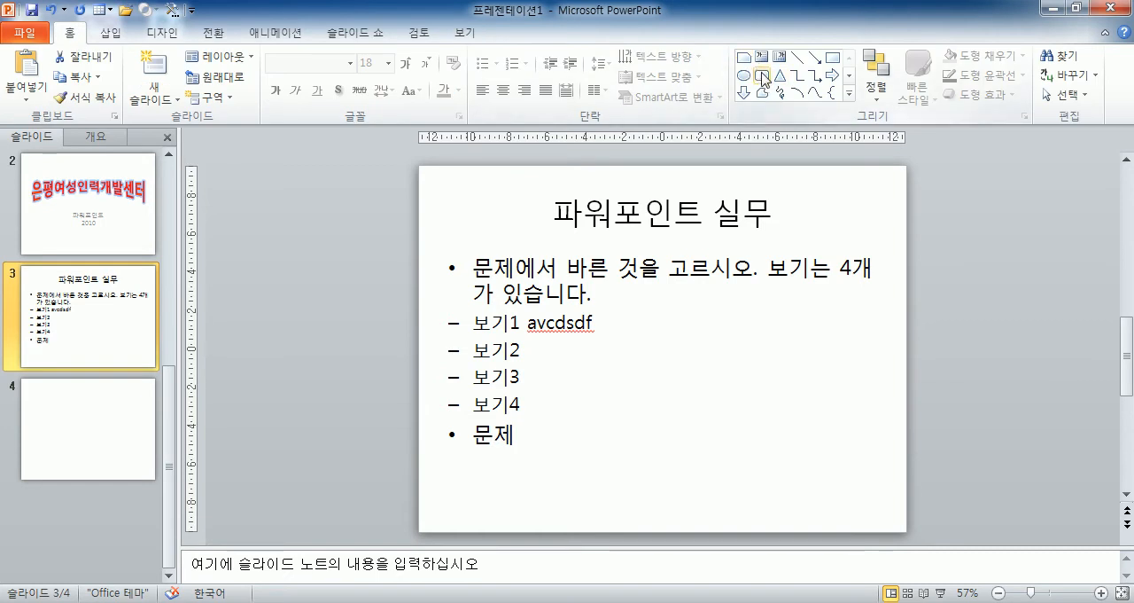
click(832, 56)
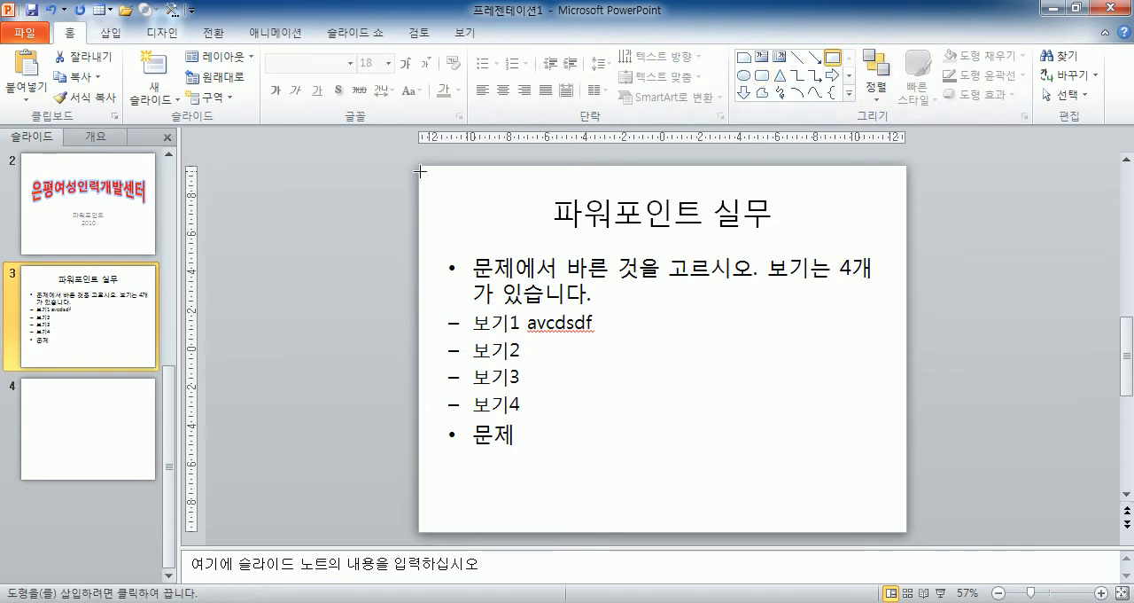
drag(420, 168, 663, 272)
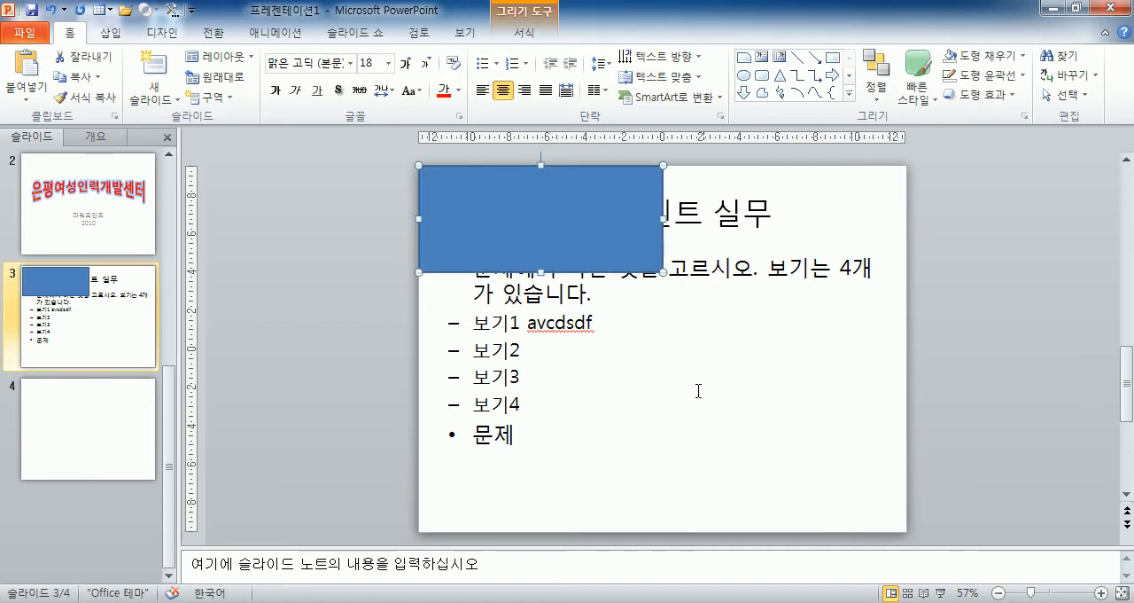
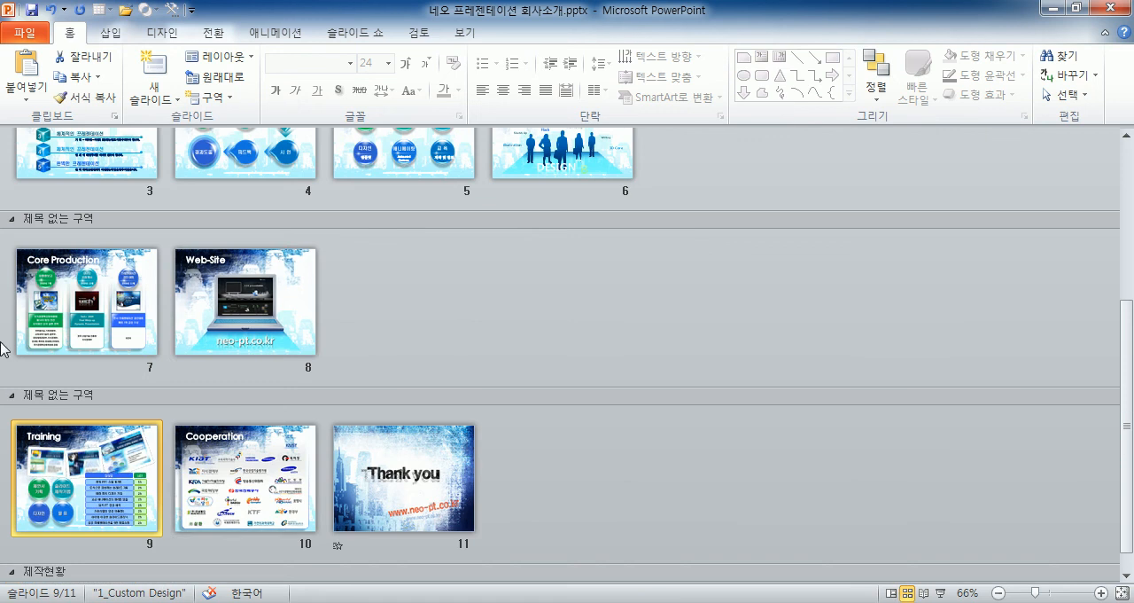
Zoom the slide sorter out to 33% and look over the presentation's sections.
scroll(381, 393, up, 3)
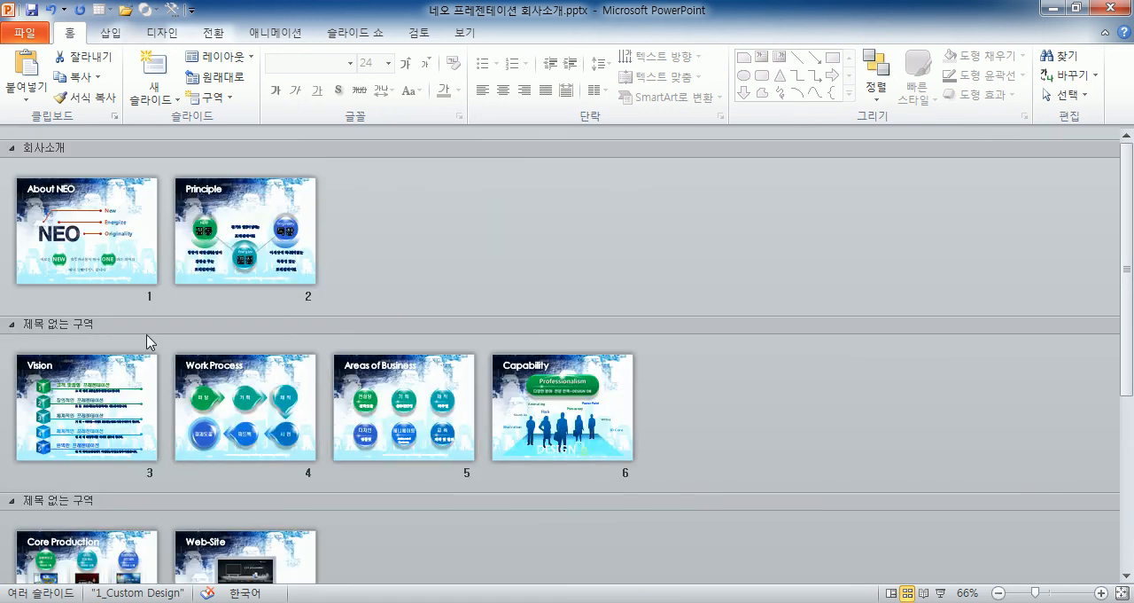
scroll(154, 331, down, 2)
scroll(153, 346, down, 2)
scroll(158, 383, up, 2)
scroll(139, 398, down, 2)
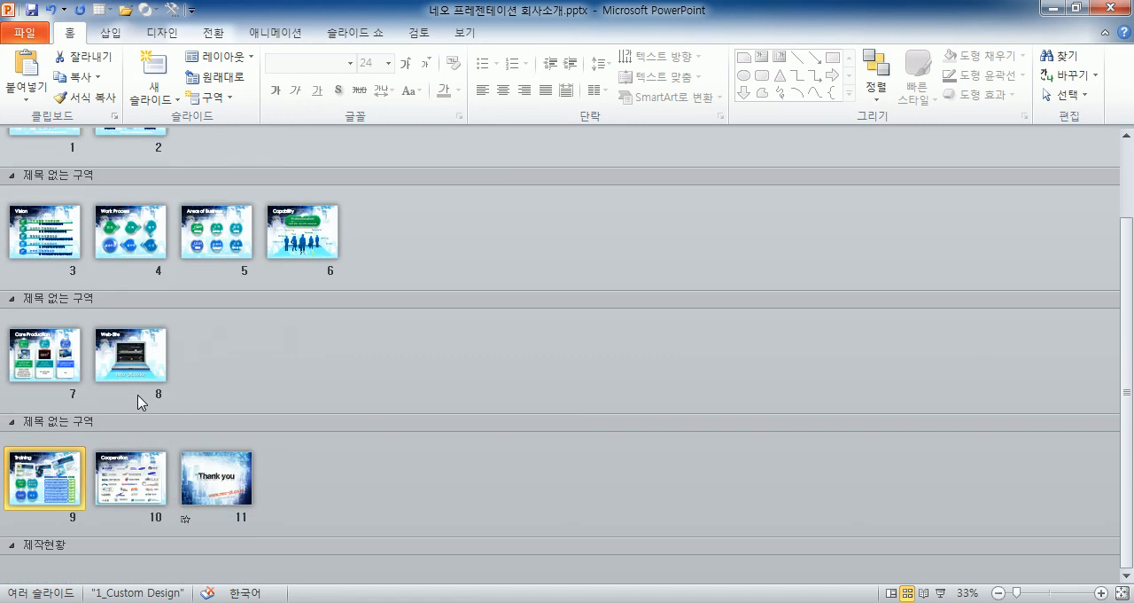
scroll(139, 398, up, 2)
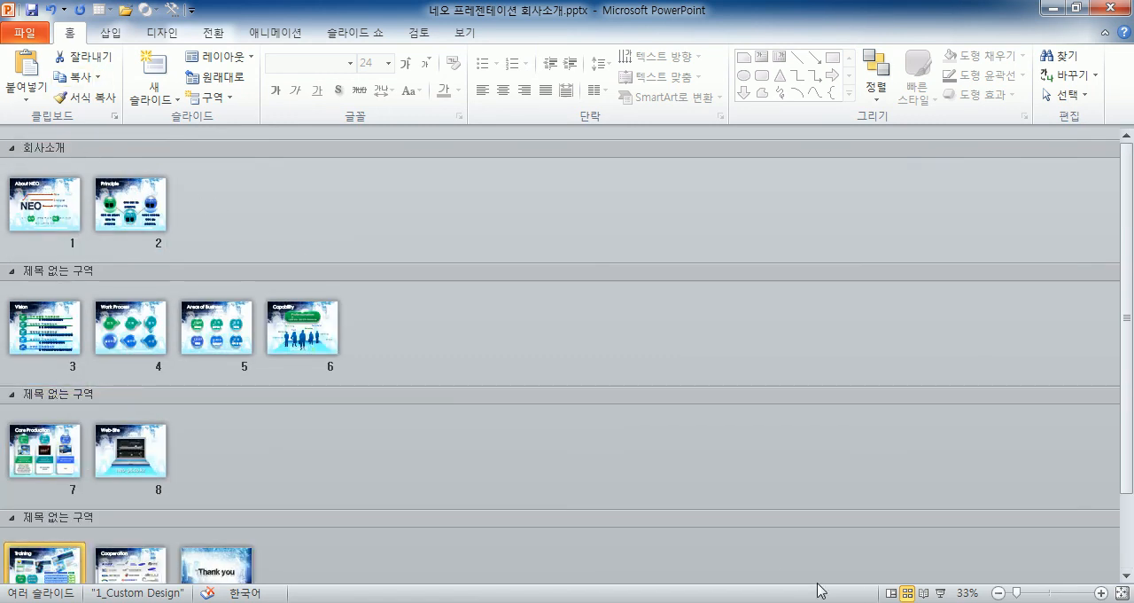
Switch the presentation to Normal view and back to Slide Sorter view.
click(891, 592)
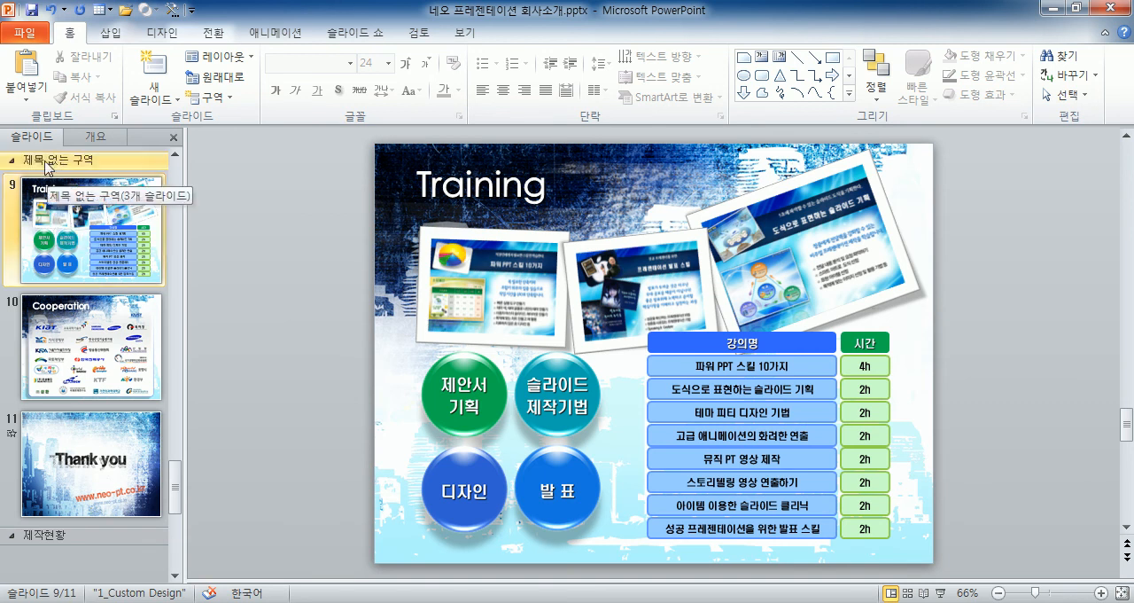
click(452, 36)
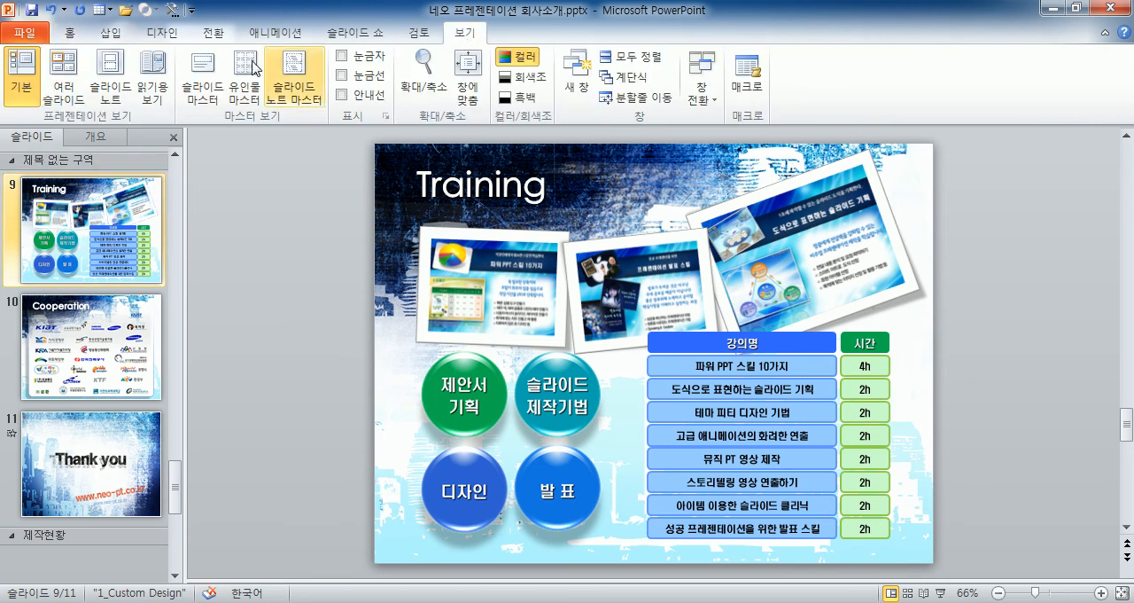
click(69, 80)
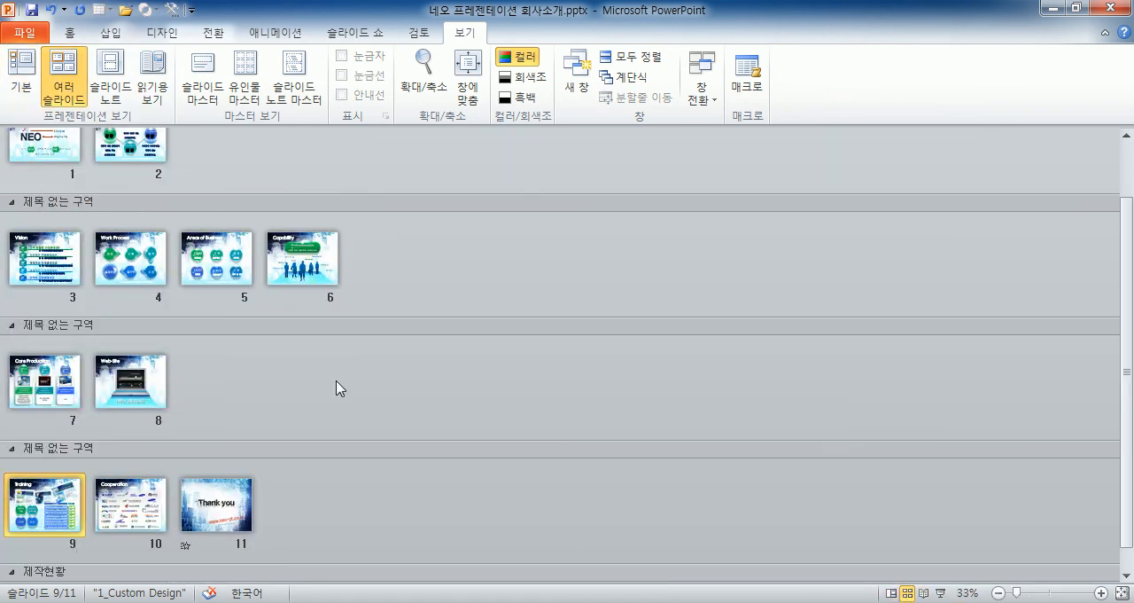
Examine how the slides are grouped into sections, from slide 1 down to the empty 제작현황 section.
scroll(266, 320, up, 2)
click(25, 200)
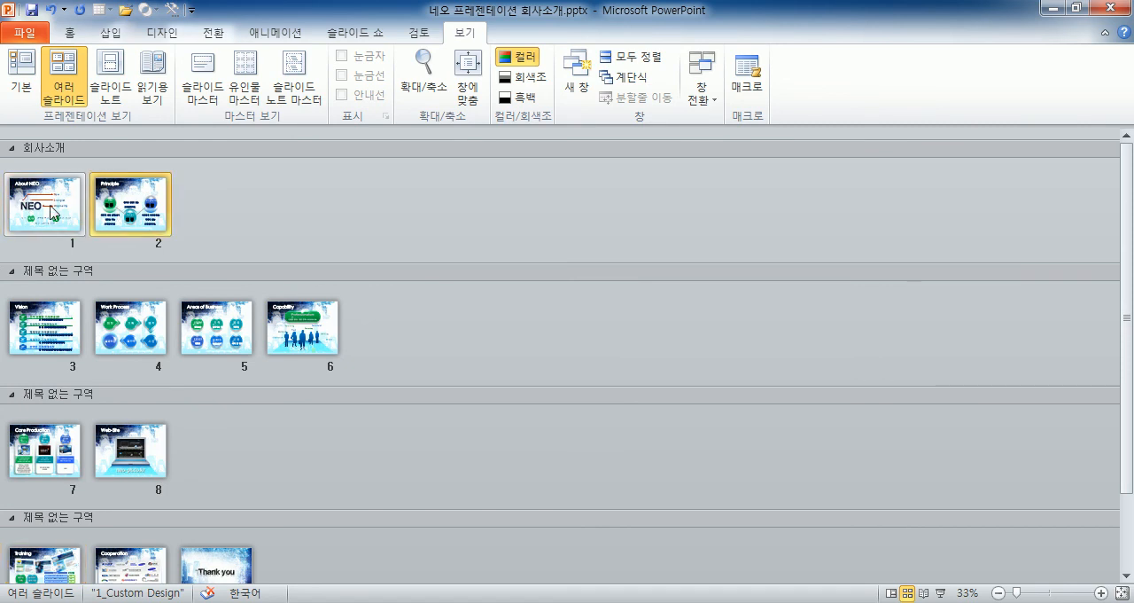
click(157, 322)
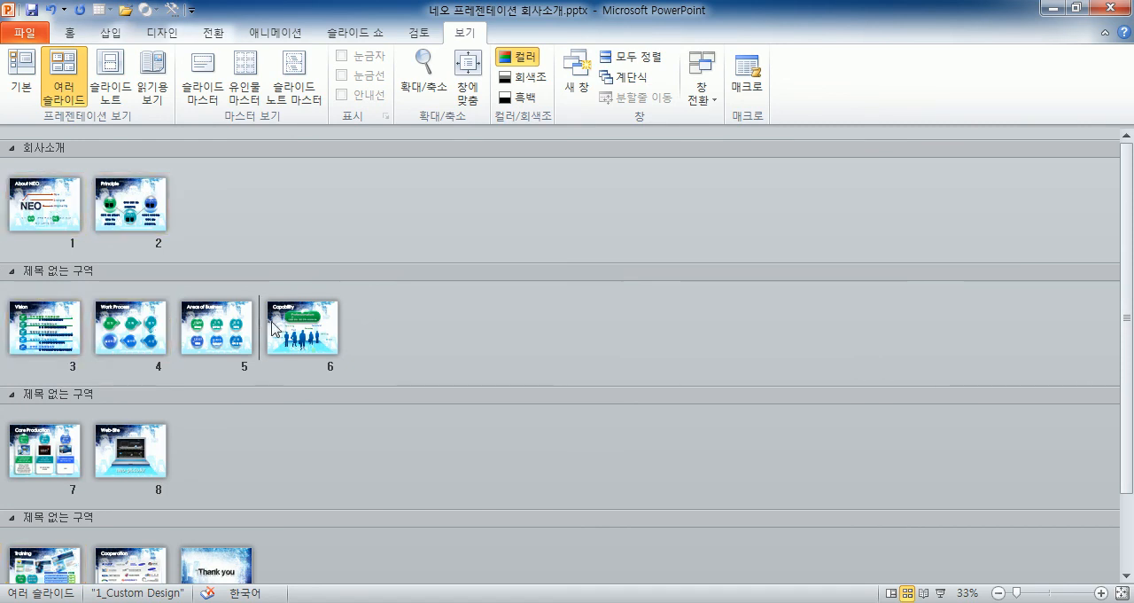
click(140, 461)
scroll(247, 435, down, 2)
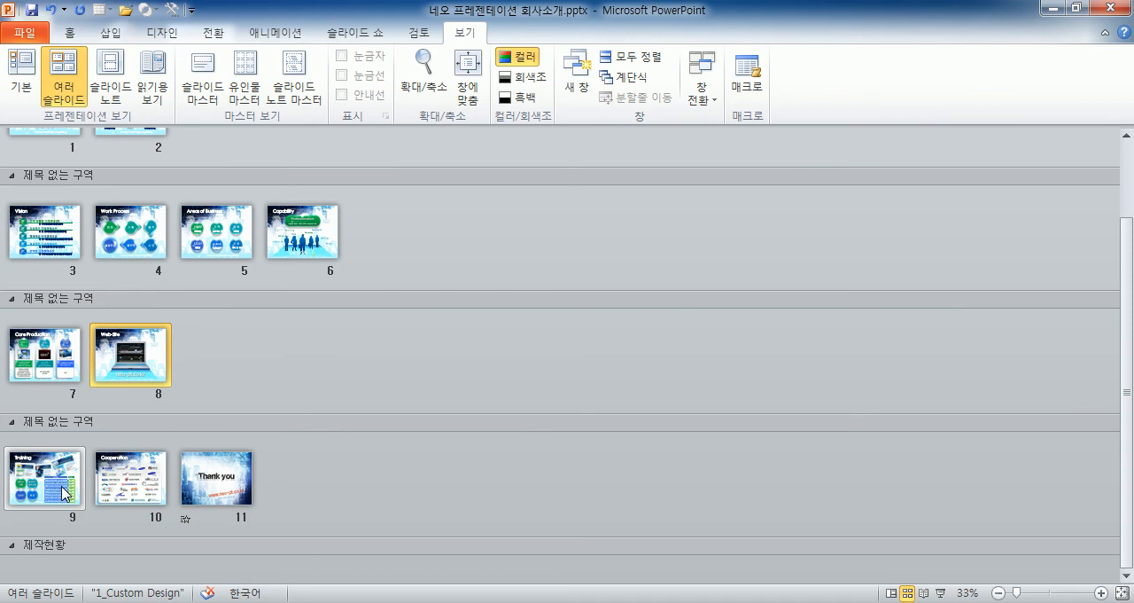
scroll(66, 494, up, 2)
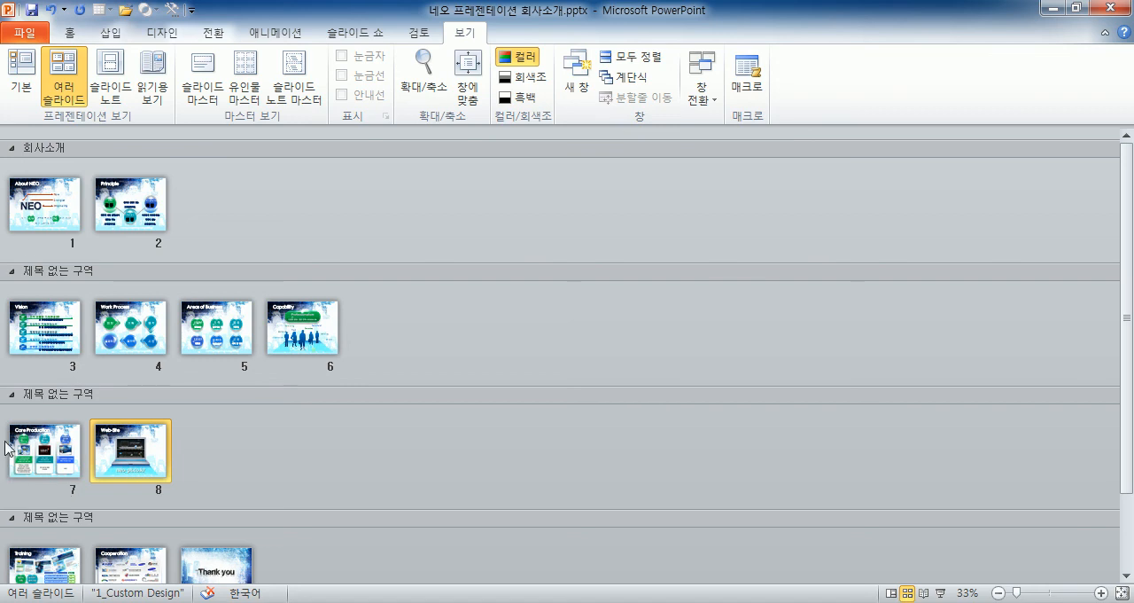
click(45, 217)
click(119, 219)
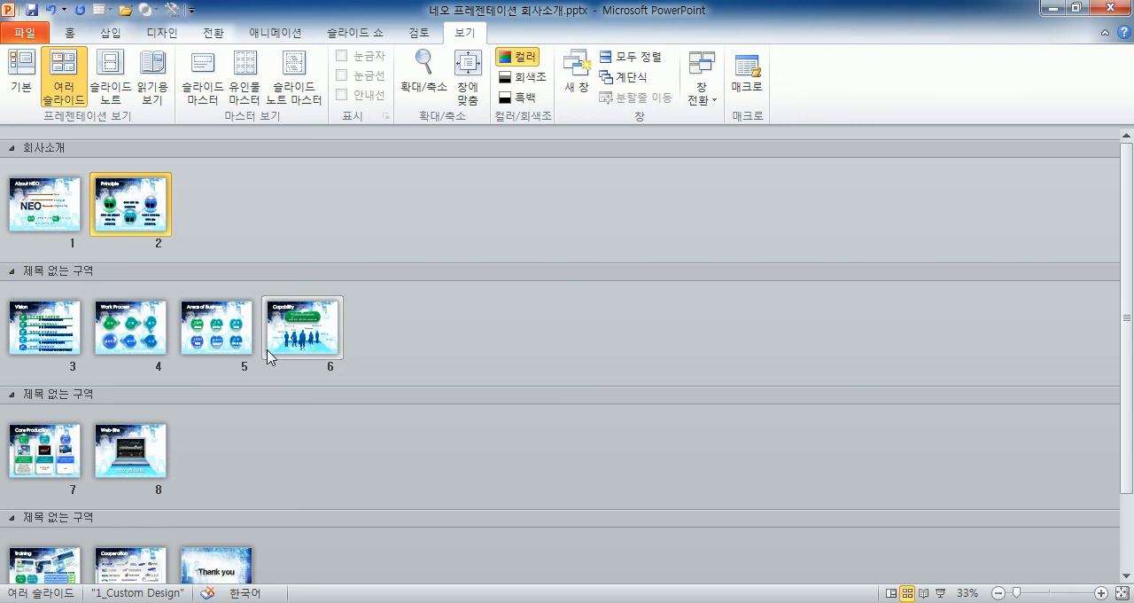
click(53, 474)
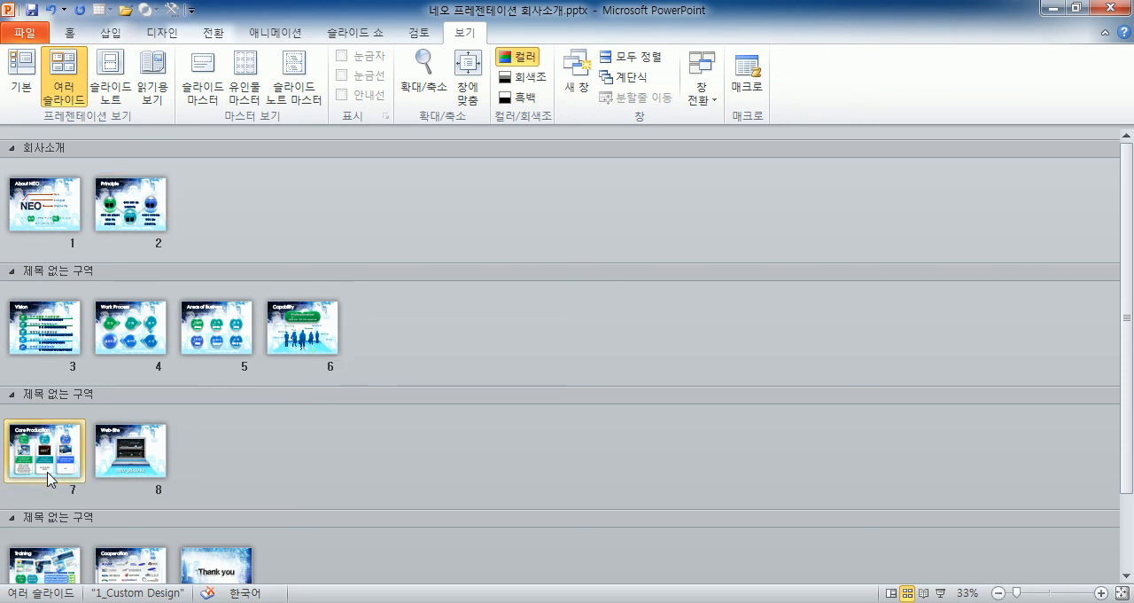
scroll(44, 514, down, 1)
click(40, 479)
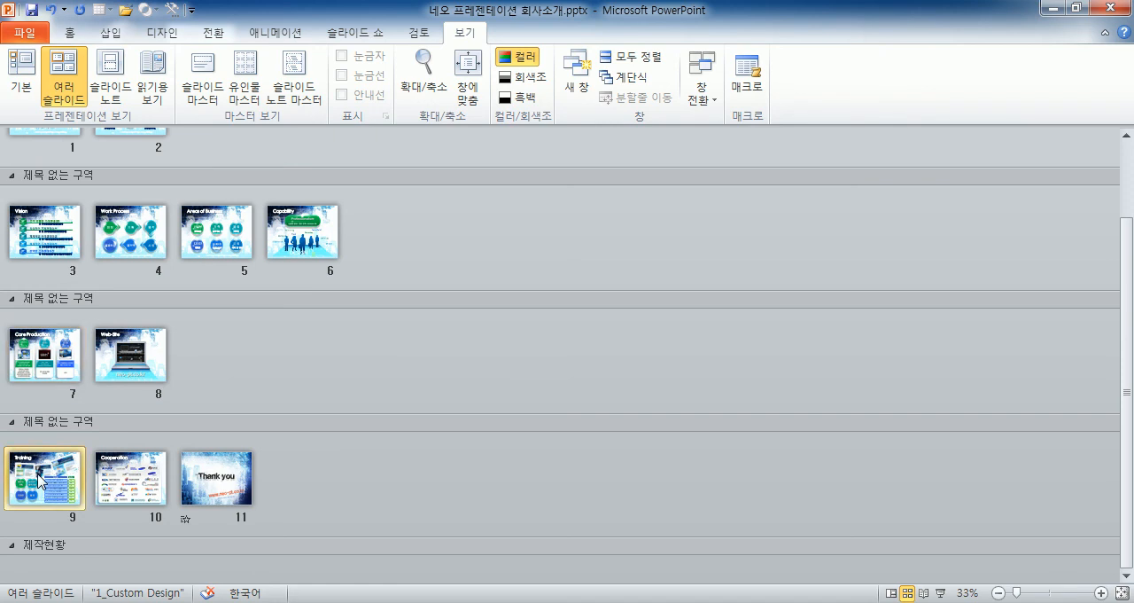
drag(40, 479, 31, 569)
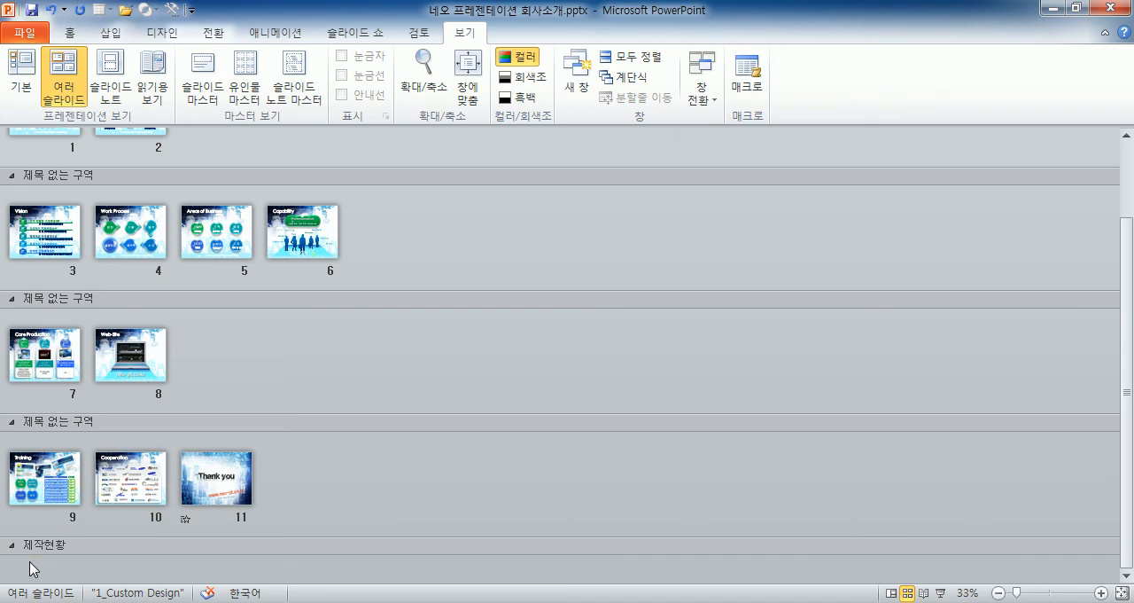
scroll(2, 562, up, 2)
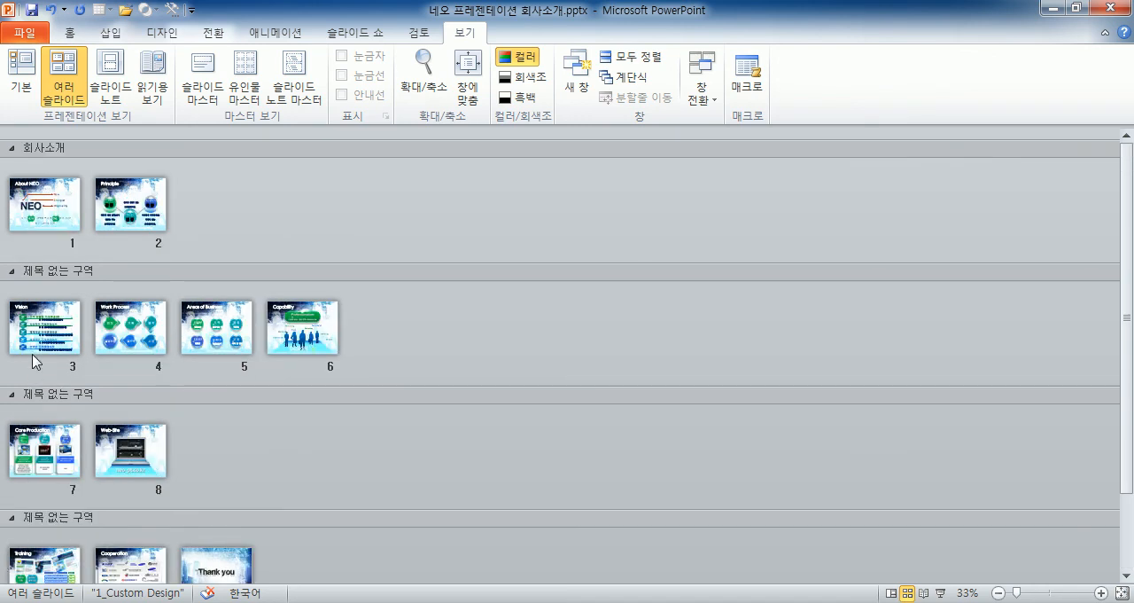
Collapse the two untitled sections holding slides 3–6 and 7–8, and expand them again.
double_click(37, 279)
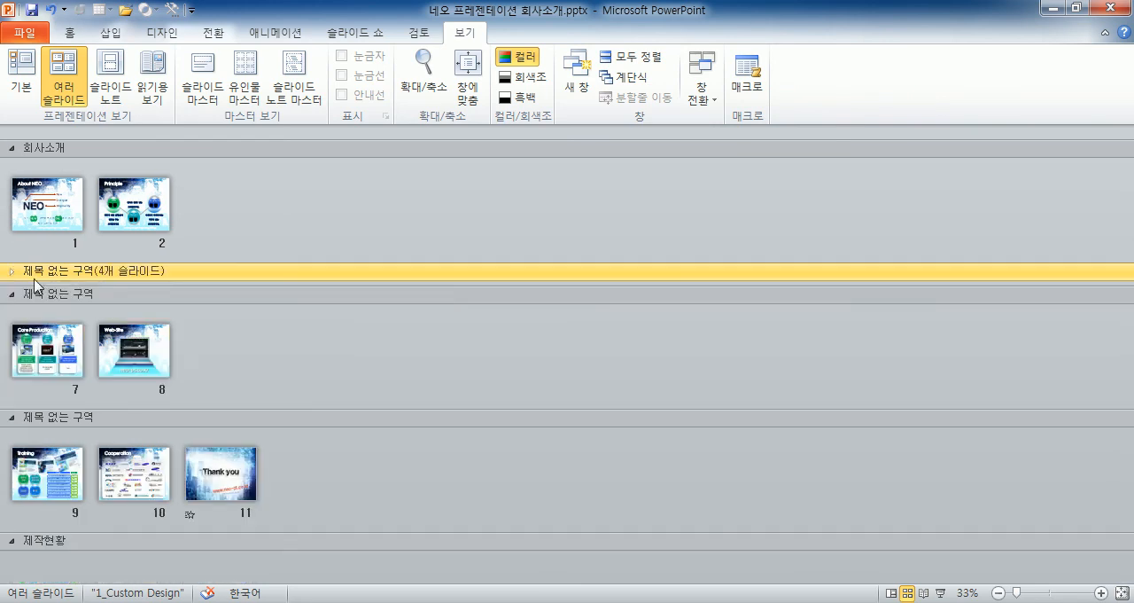
double_click(33, 297)
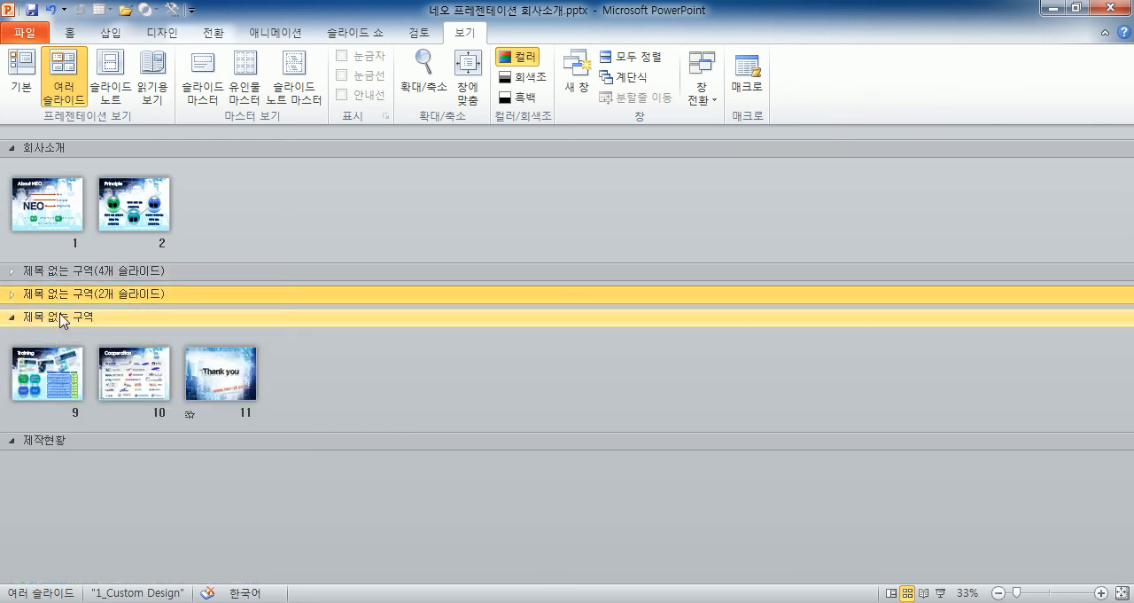
double_click(65, 300)
double_click(67, 276)
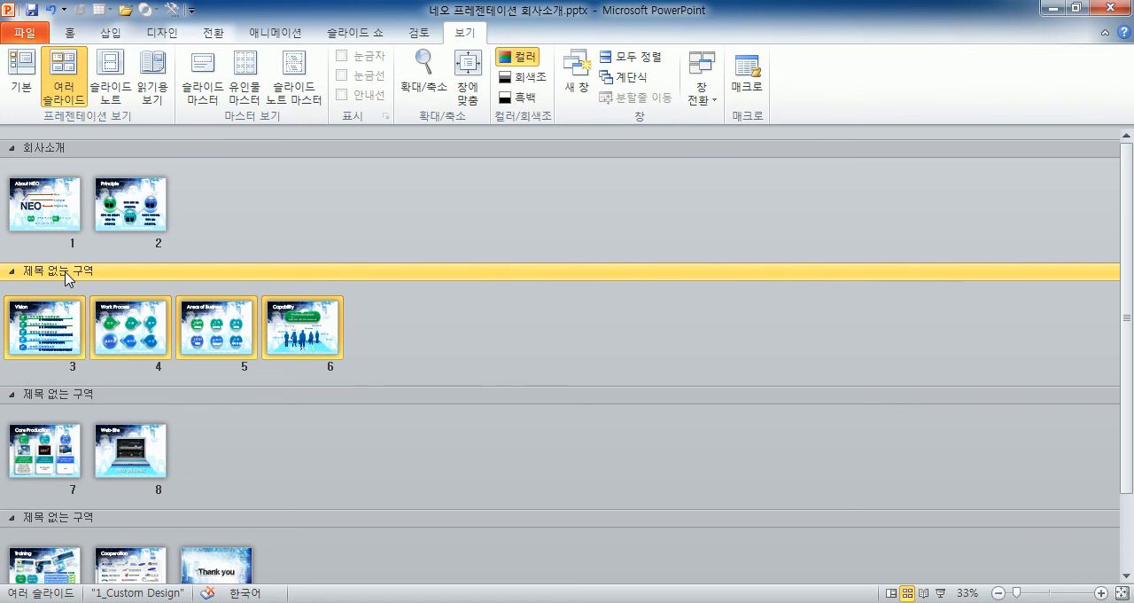
right_click(68, 278)
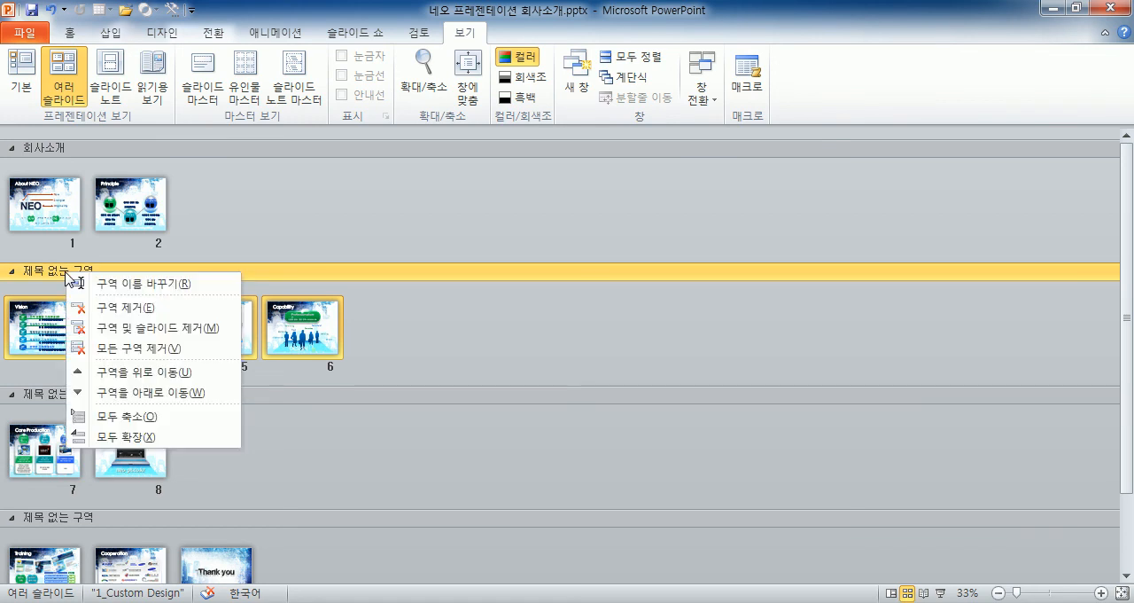
click(20, 280)
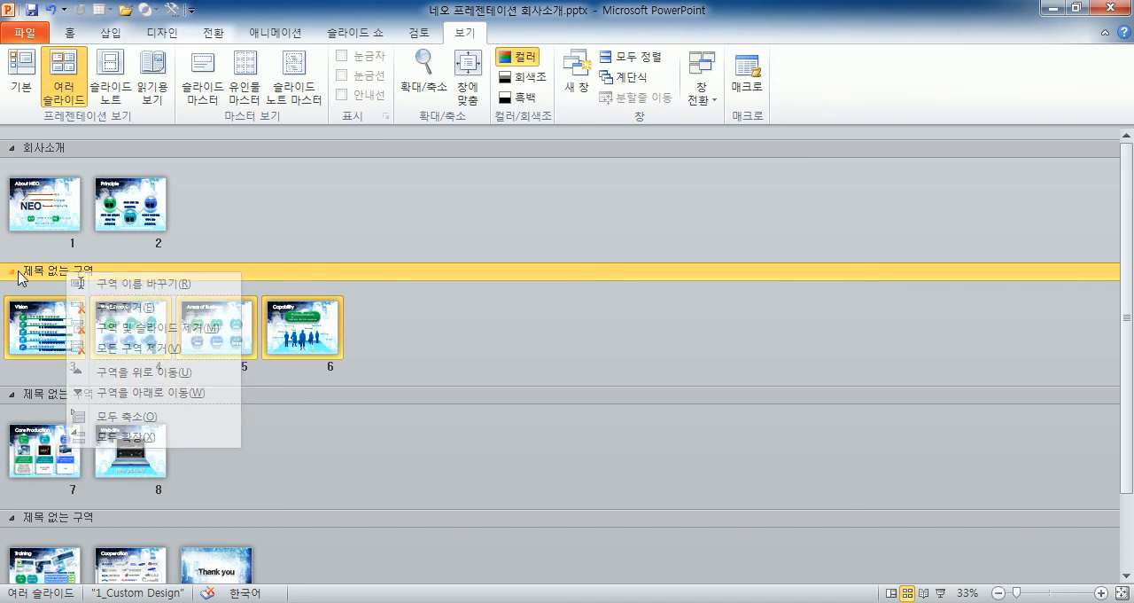
click(70, 32)
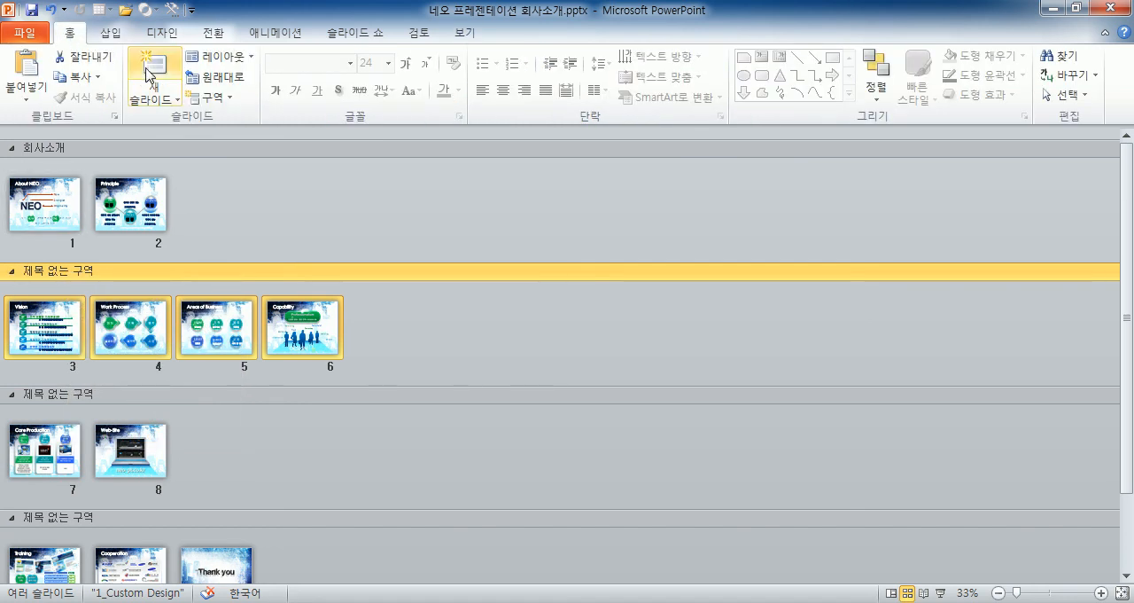
click(233, 110)
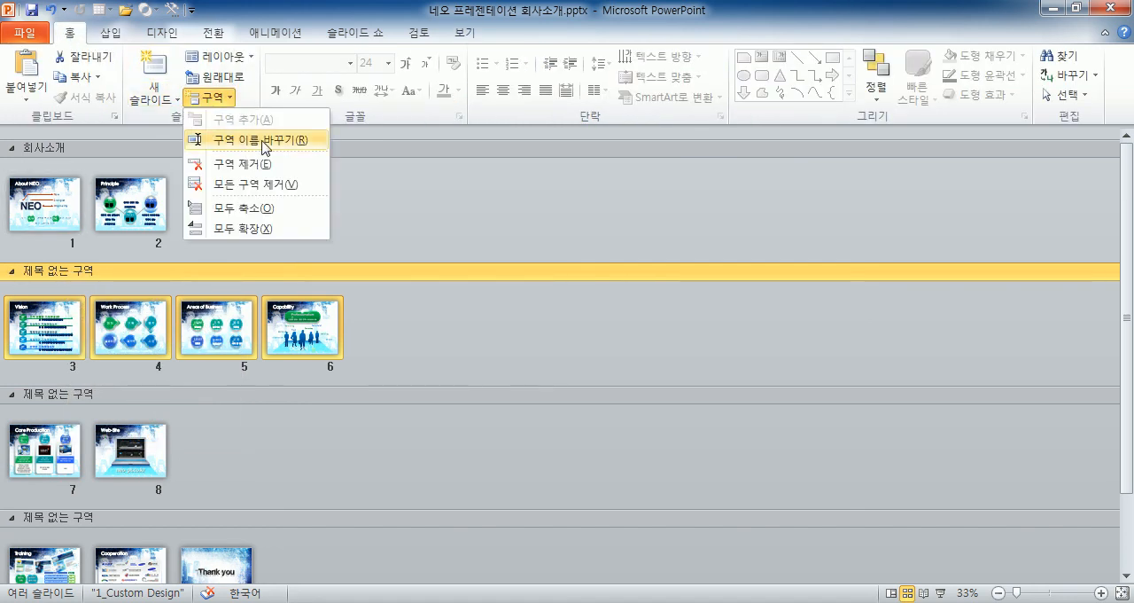
click(68, 279)
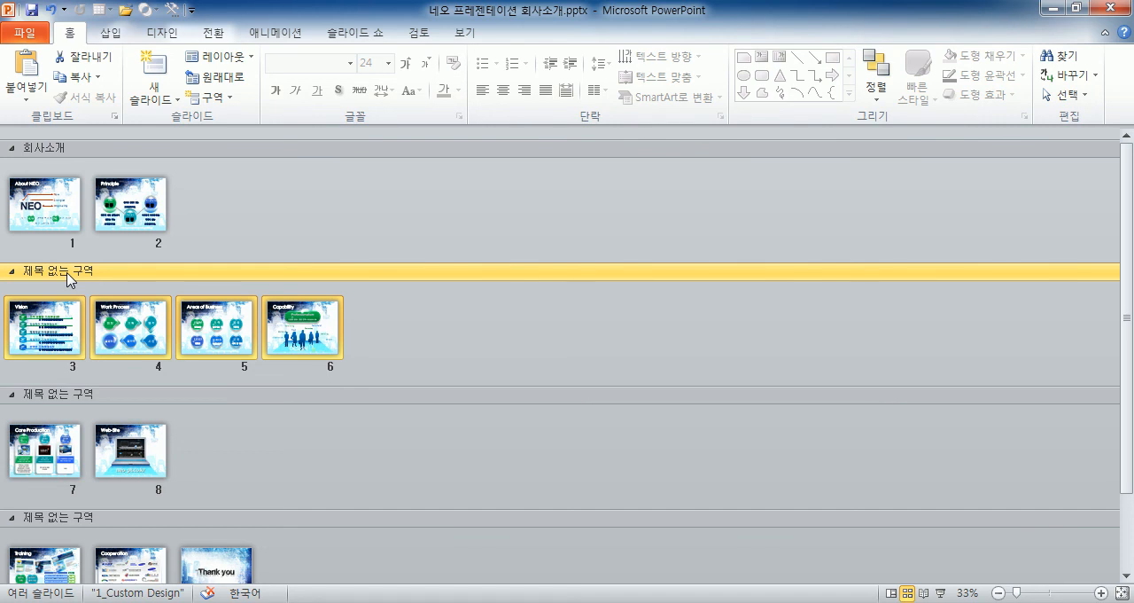
Rename the untitled section containing slides 3 to 6 as 비전제시.
right_click(70, 278)
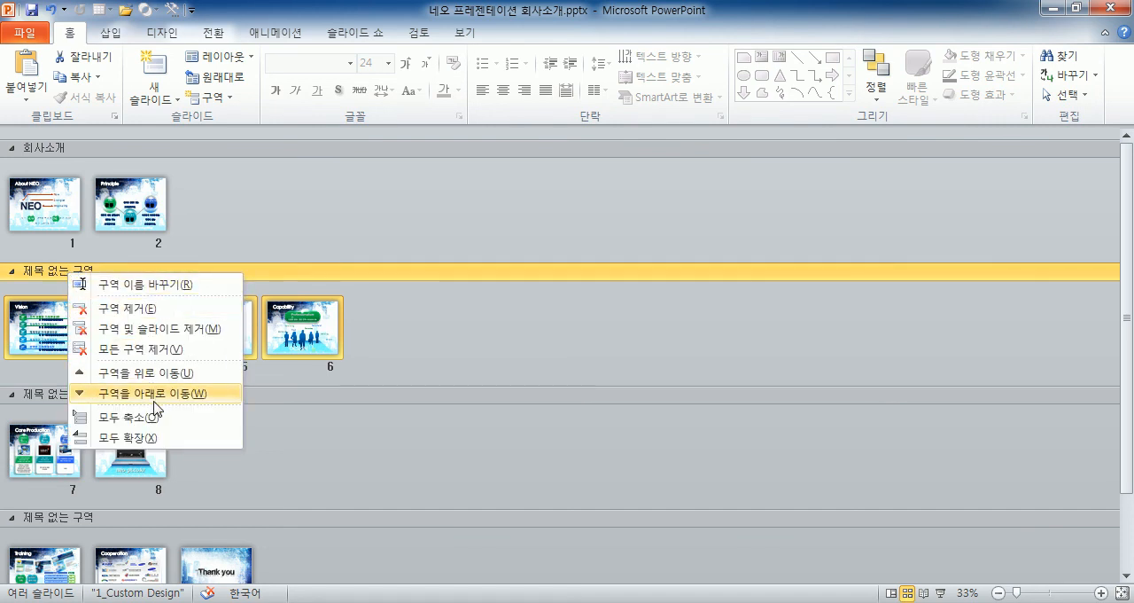
click(142, 284)
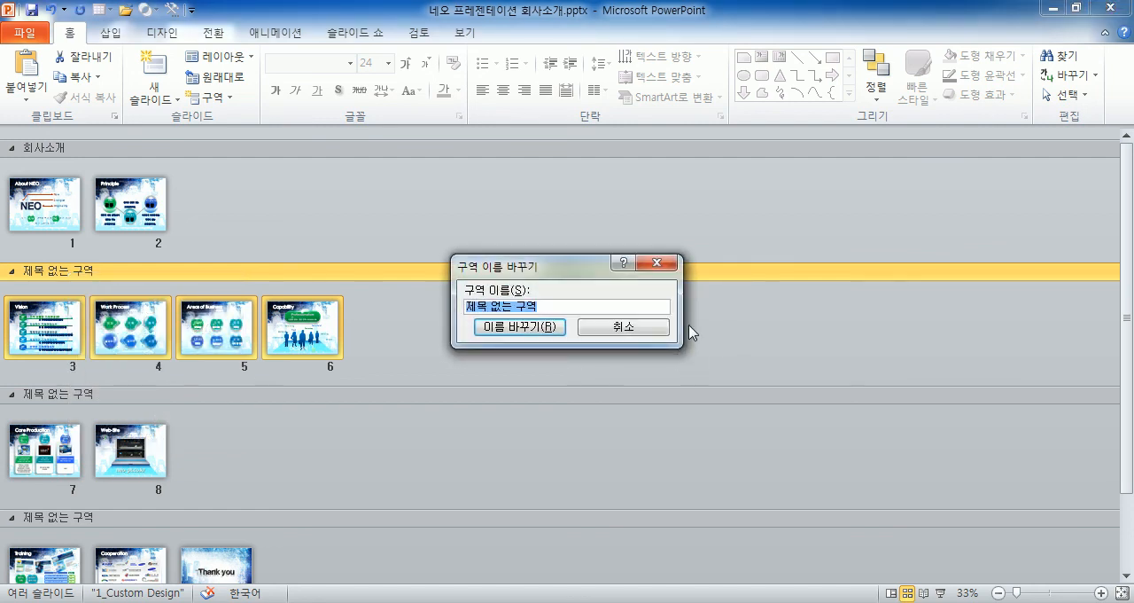
text(비전제시)
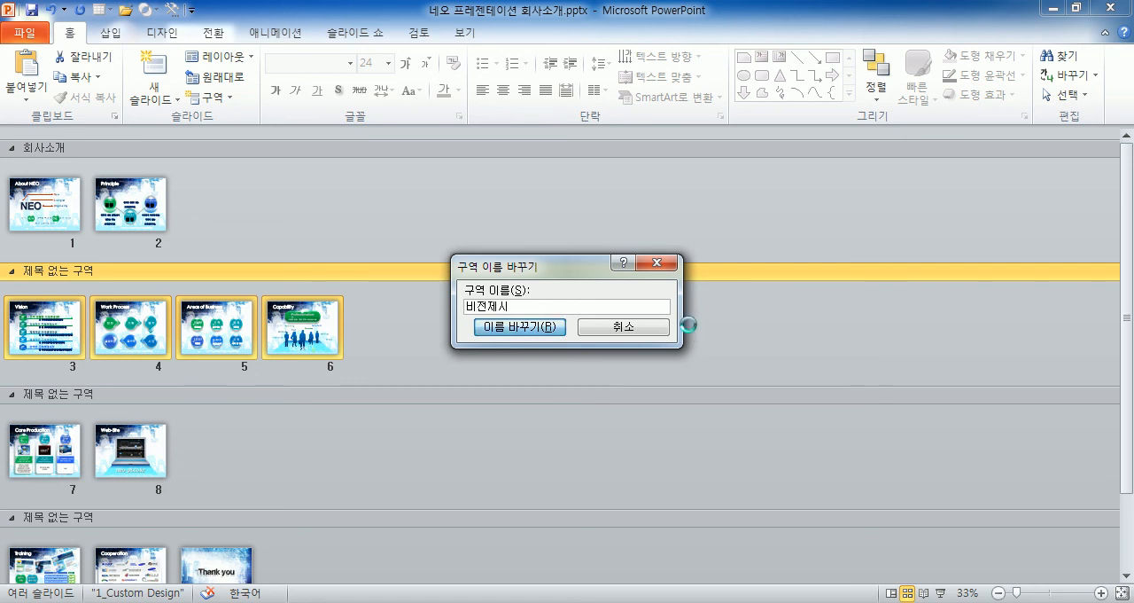
key(Return)
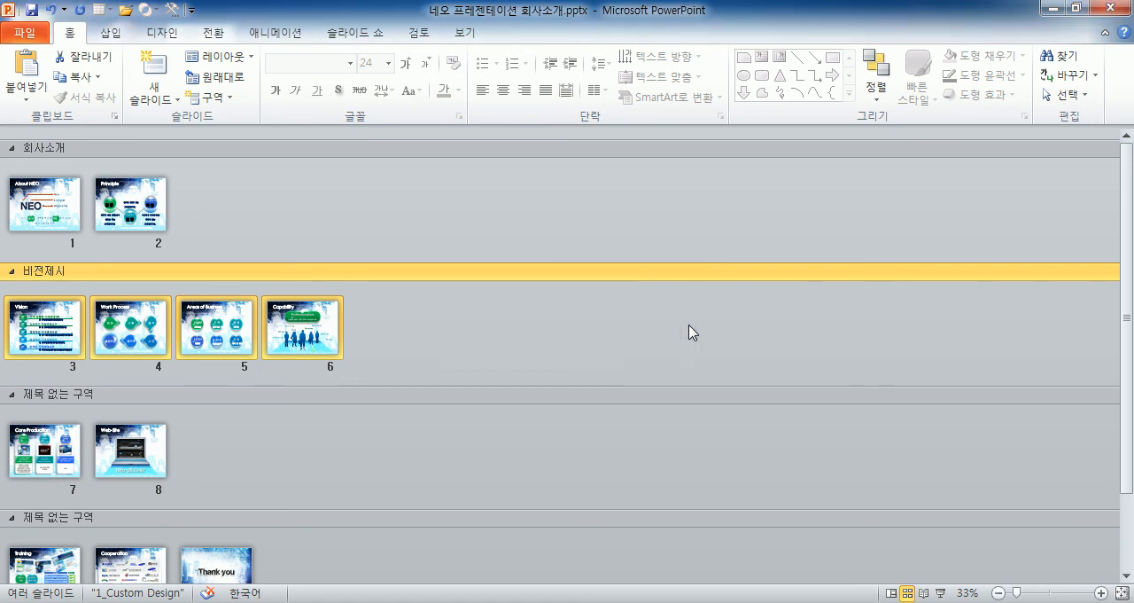
Rename the untitled section containing slides 7 and 8 as 제품소개.
right_click(48, 396)
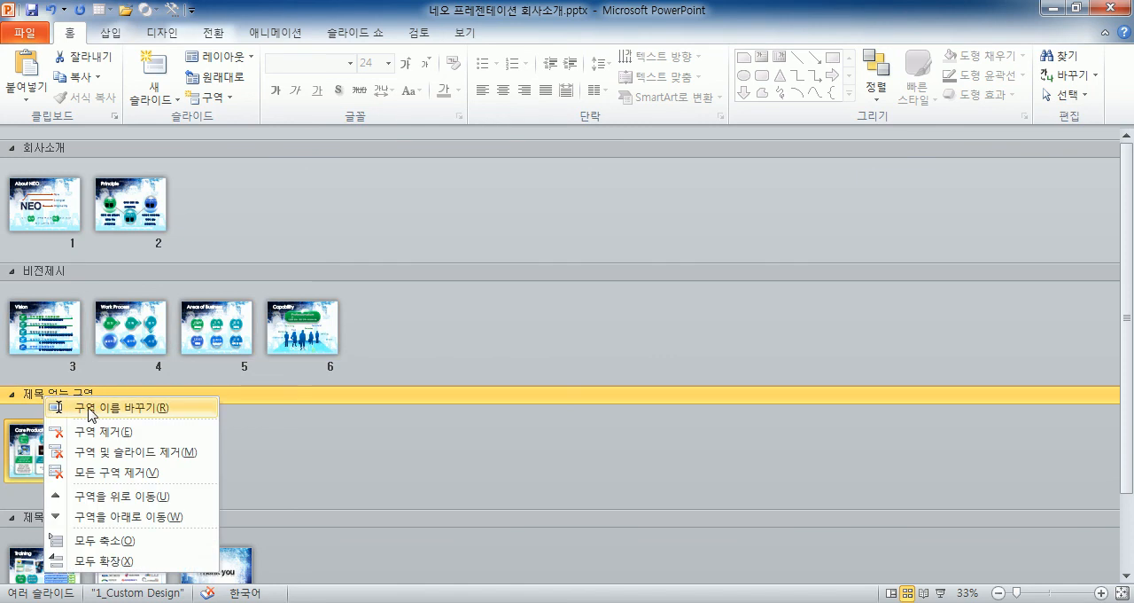
click(97, 407)
text(ㅡ제품)
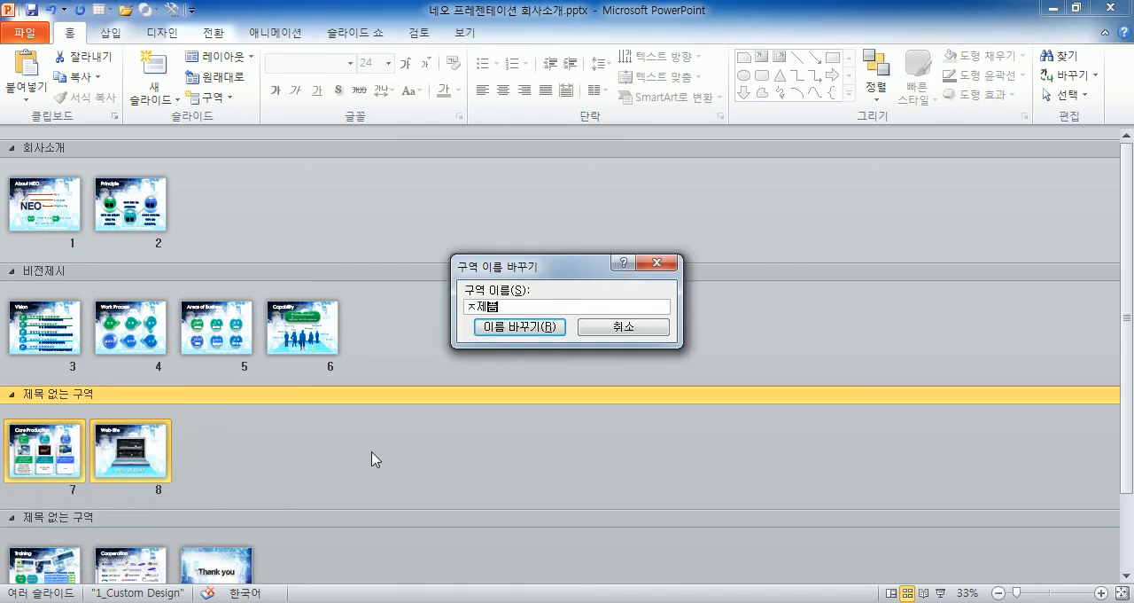
key(BackSpace)
key(BackSpace)
key(BackSpace)
key(BackSpace)
key(BackSpace)
text(제품소개)
key(Return)
Rename the untitled section containing slides 9 to 11 as 투자자유치.
scroll(296, 473, down, 3)
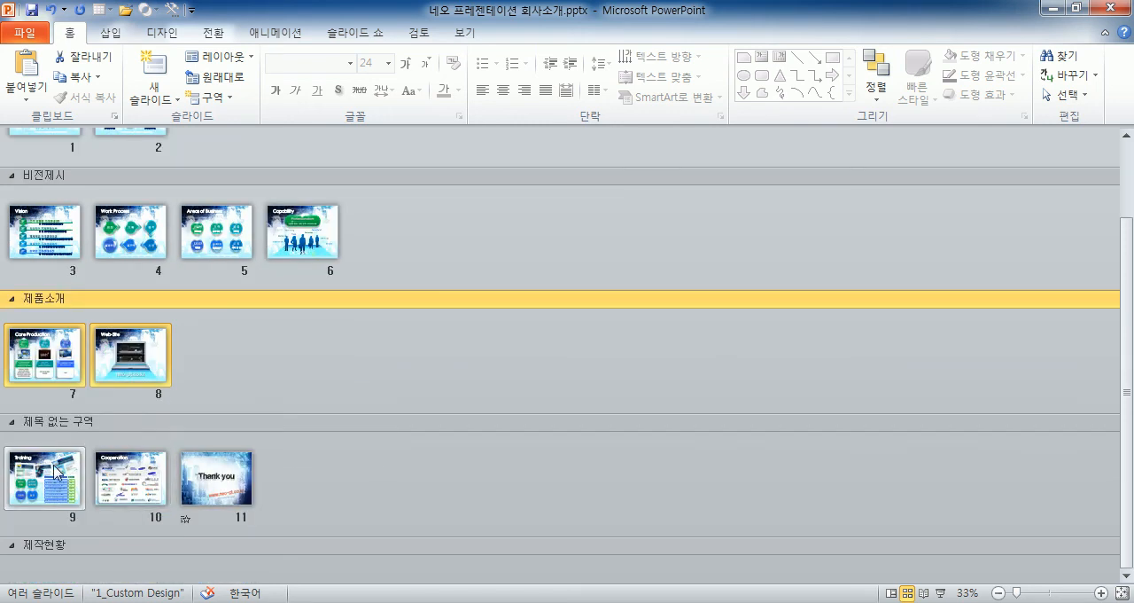
click(47, 423)
right_click(47, 424)
click(85, 435)
text(투자자유치)
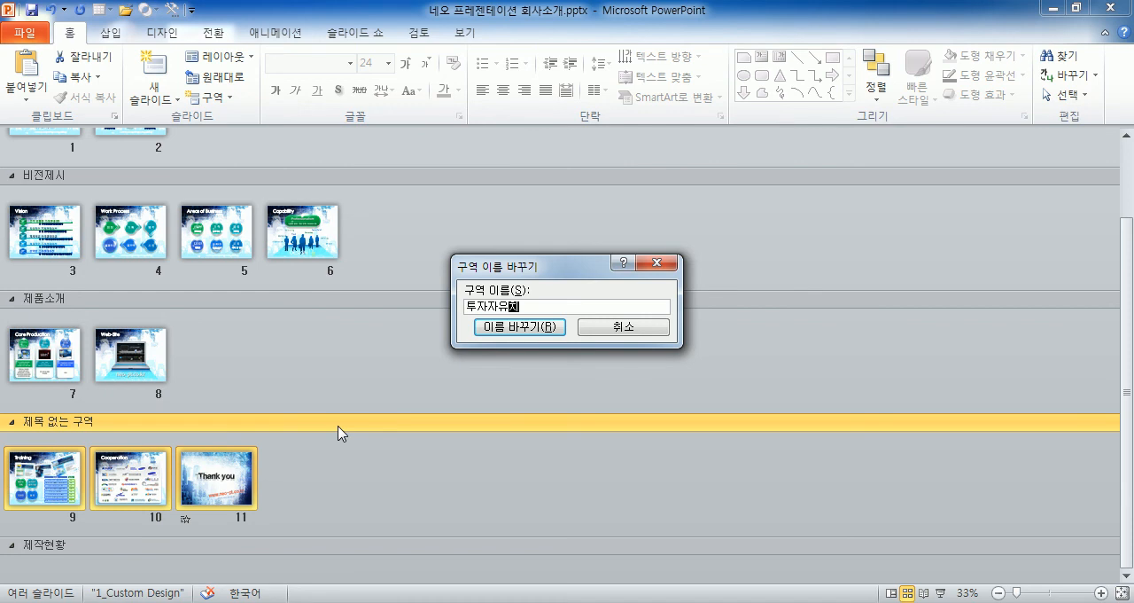
key(Return)
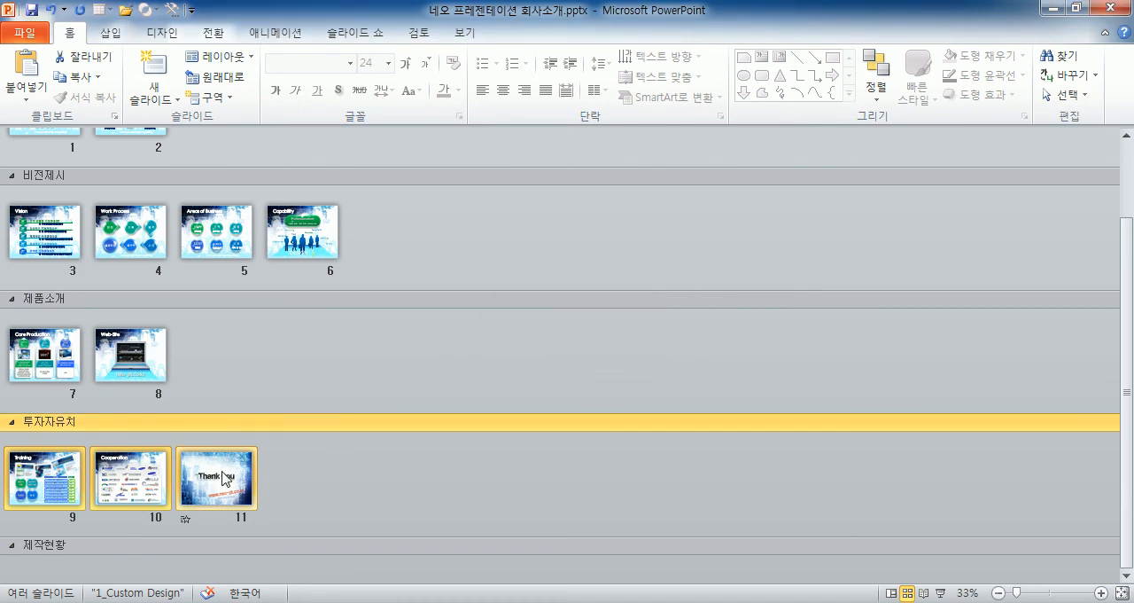
Move the 제품소개 section with its two slides above the 비전제시 section.
scroll(223, 479, up, 1)
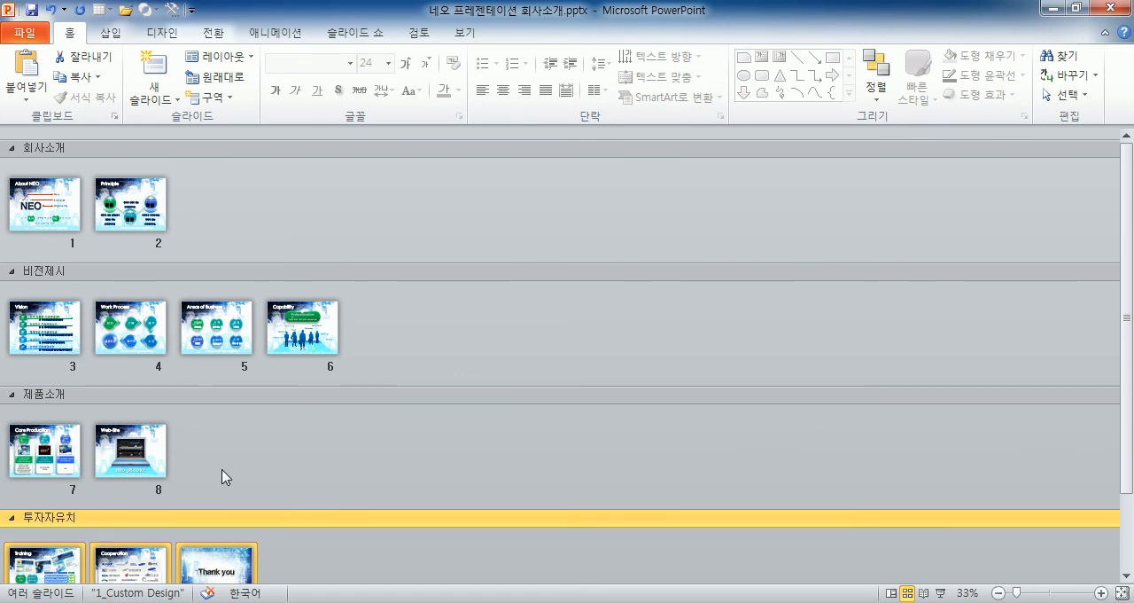
scroll(223, 479, down, 1)
scroll(223, 479, up, 1)
click(51, 395)
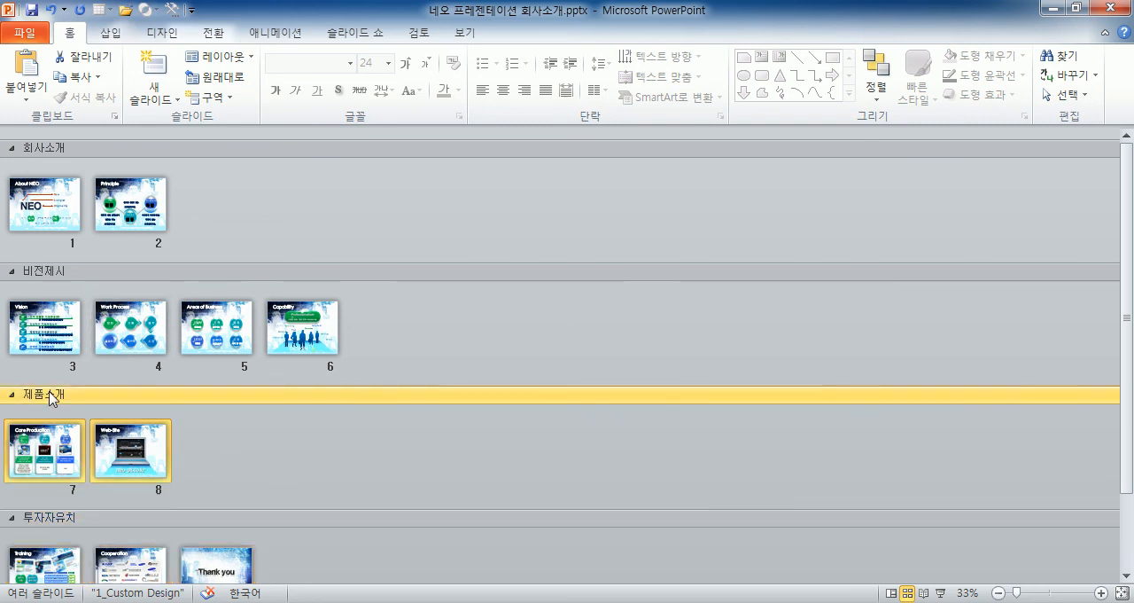
drag(71, 396, 86, 262)
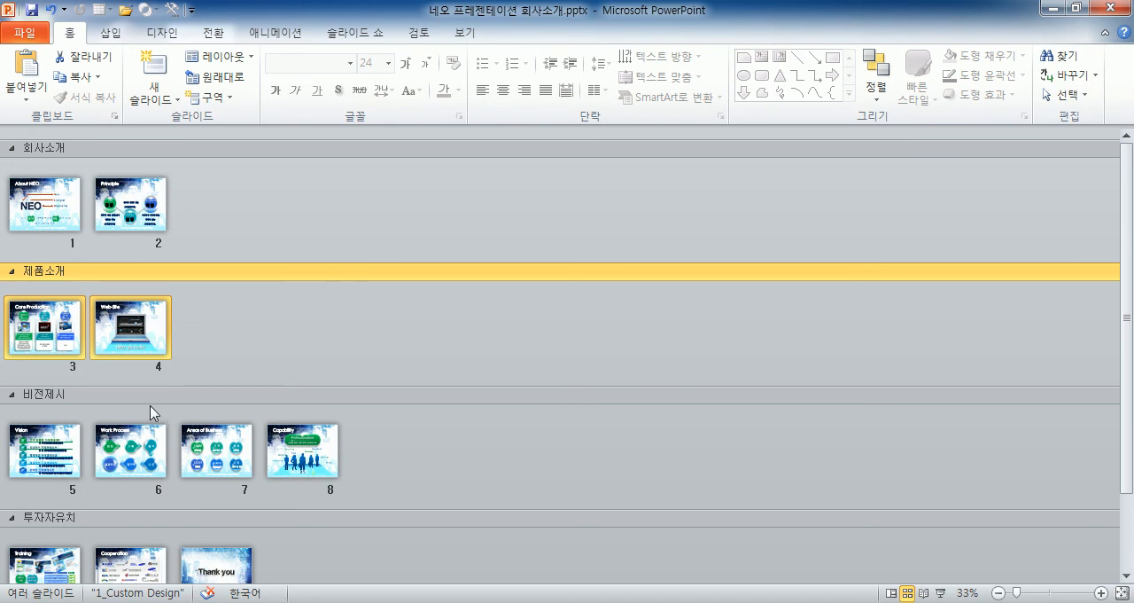
Move the 비전제시 section above the 제품소개 section, and return 제품소개 to its place above 비전제시.
click(125, 399)
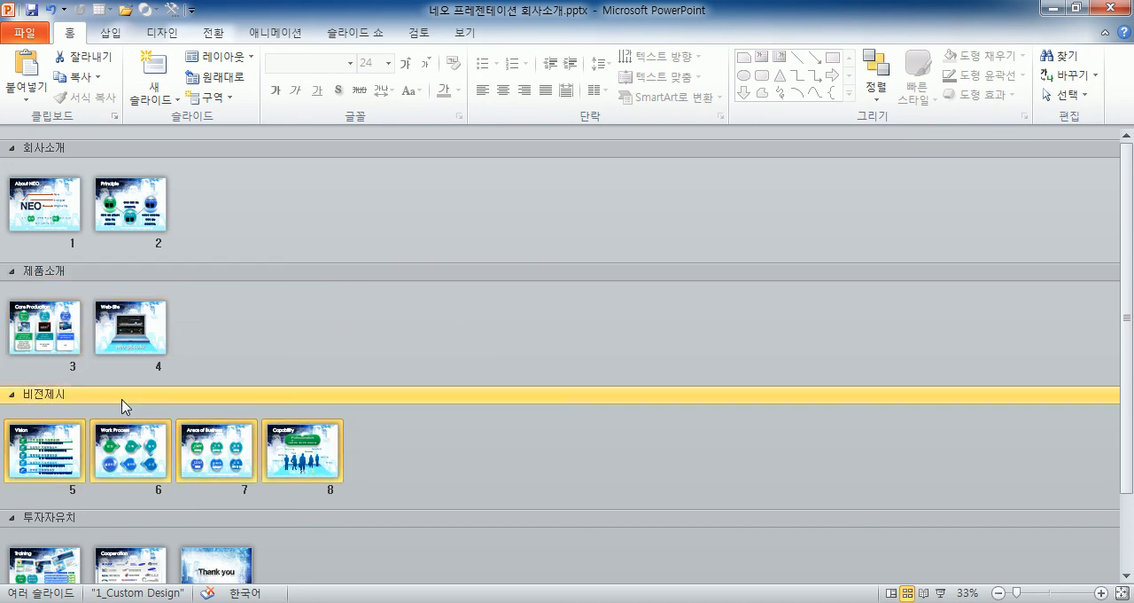
click(75, 274)
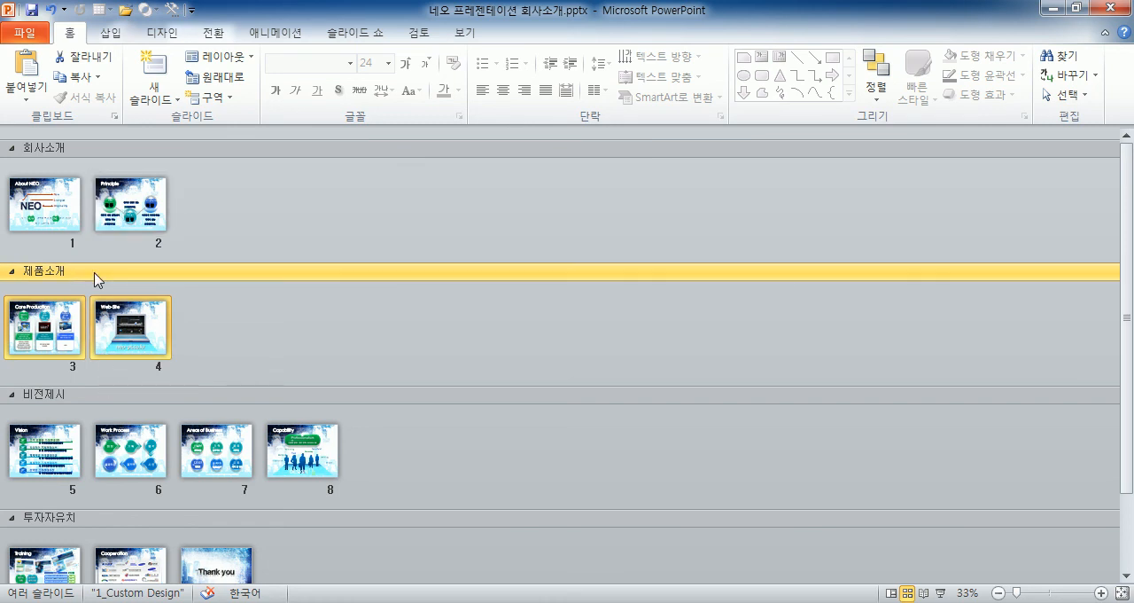
drag(116, 398, 121, 257)
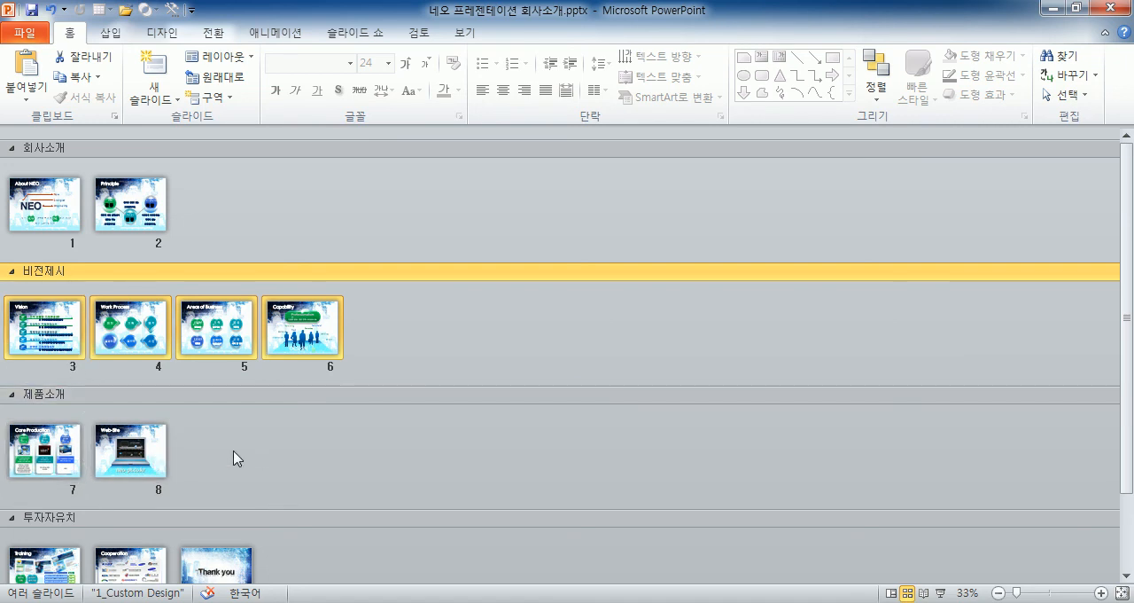
drag(14, 396, 53, 301)
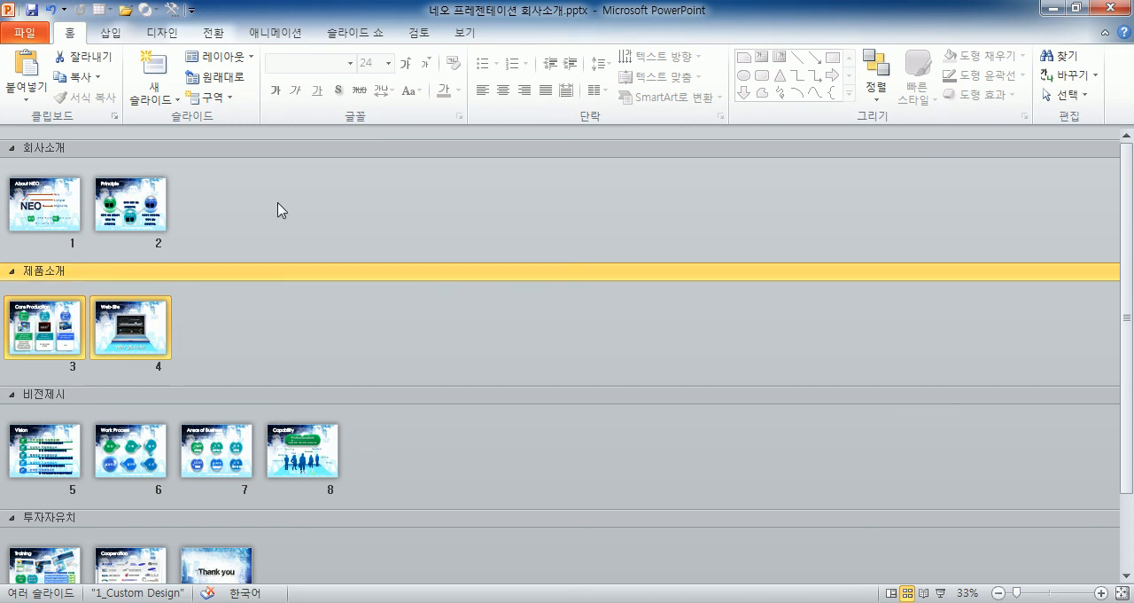
click(21, 39)
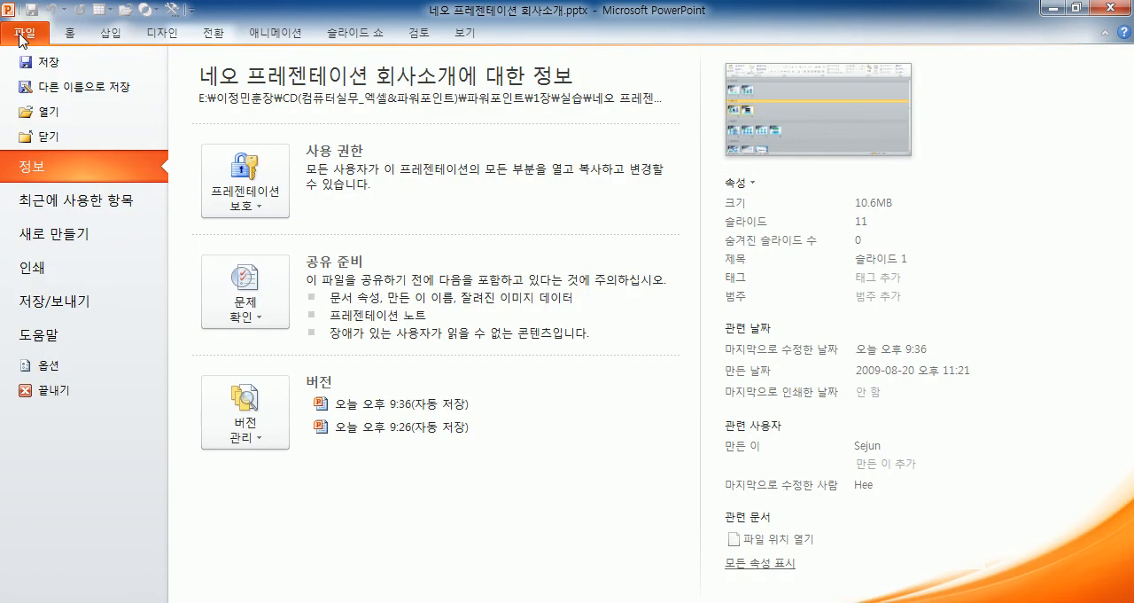
click(51, 111)
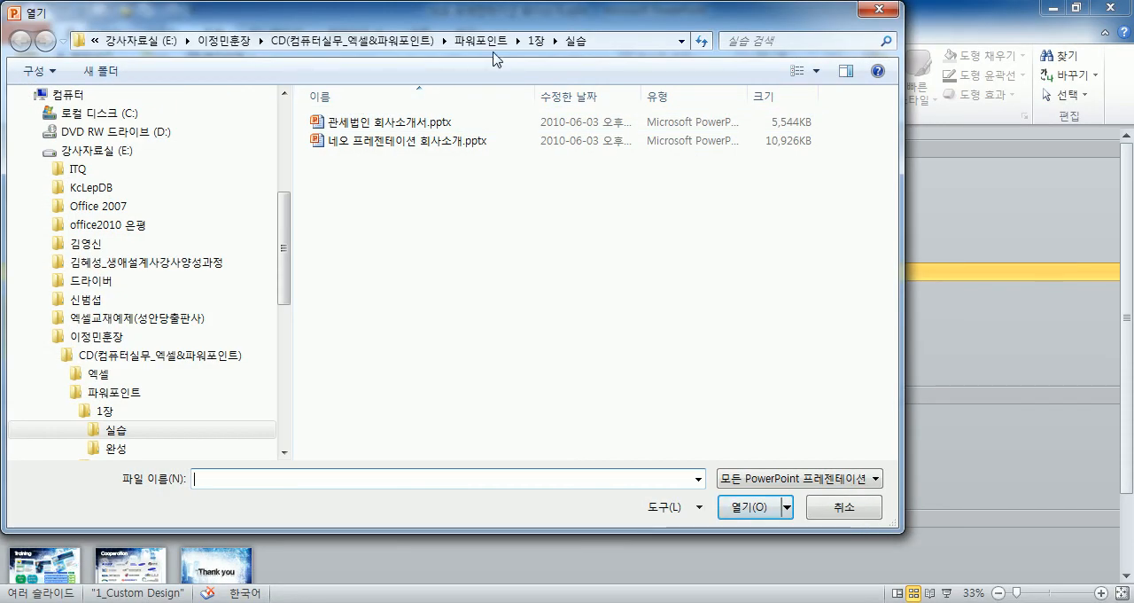
key(Escape)
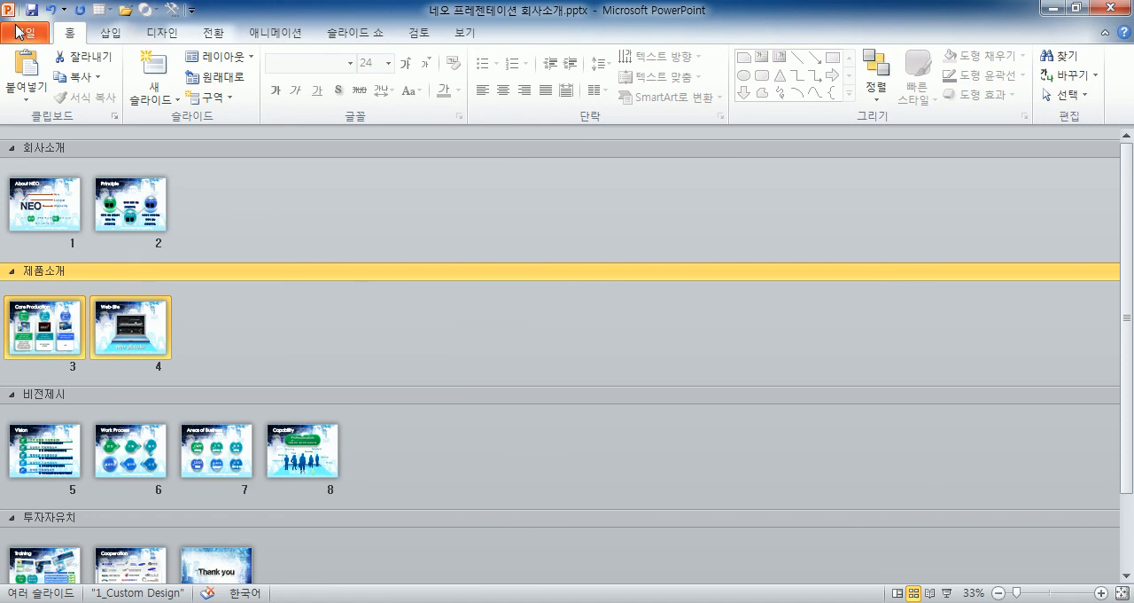
Open the presentation 녹색표준 사업추진 계획서.pptx from the 실습 folder inside 파워포인트 > 2장.
click(19, 33)
click(44, 114)
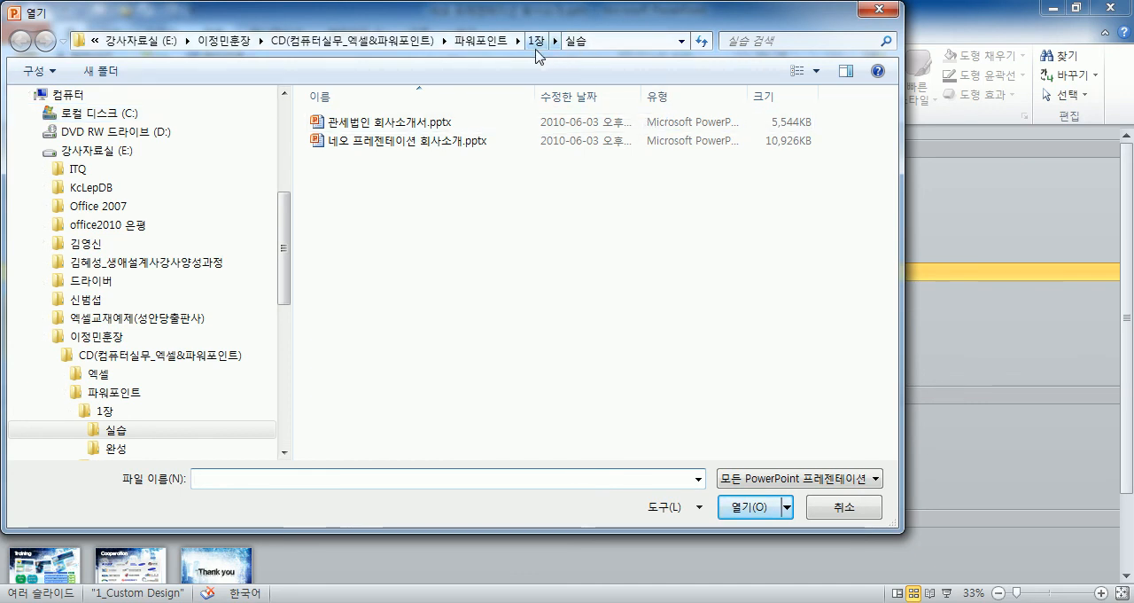
click(484, 43)
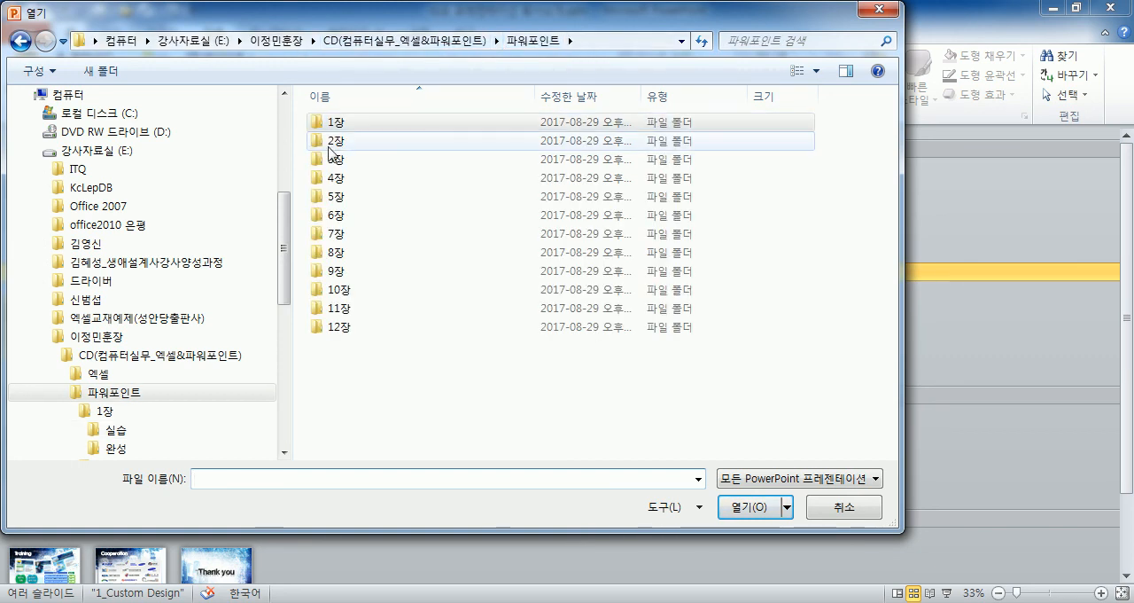
double_click(331, 147)
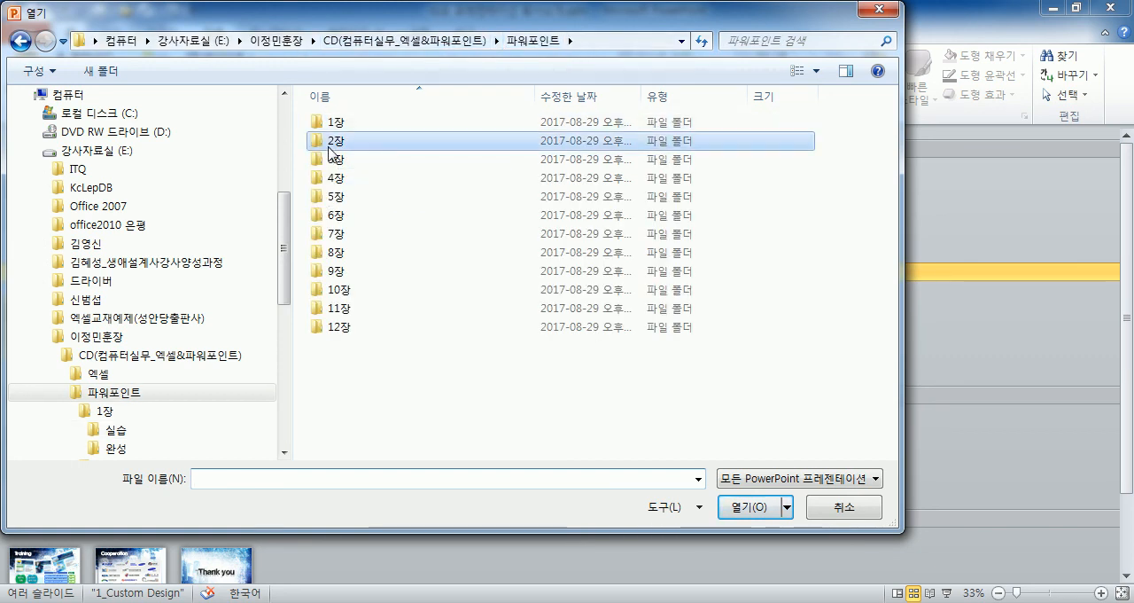
double_click(346, 134)
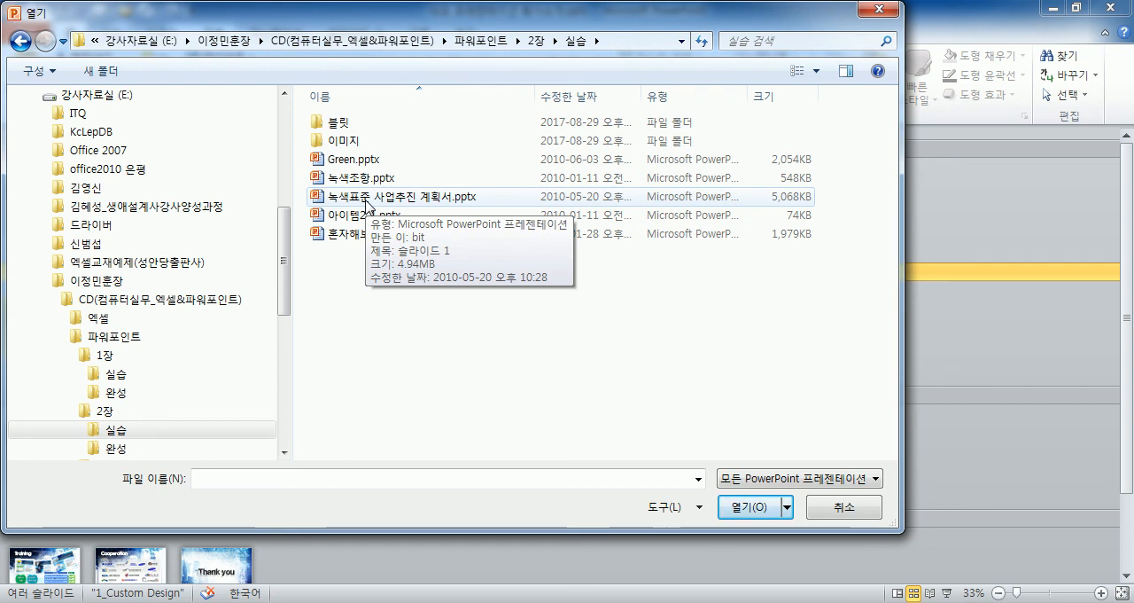
click(390, 205)
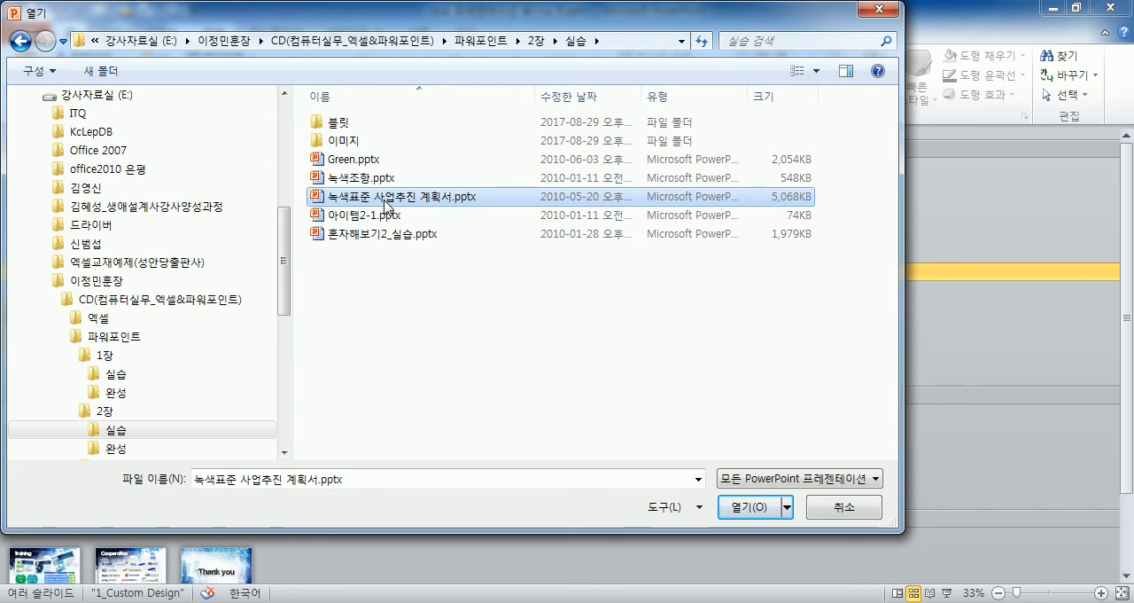
double_click(332, 199)
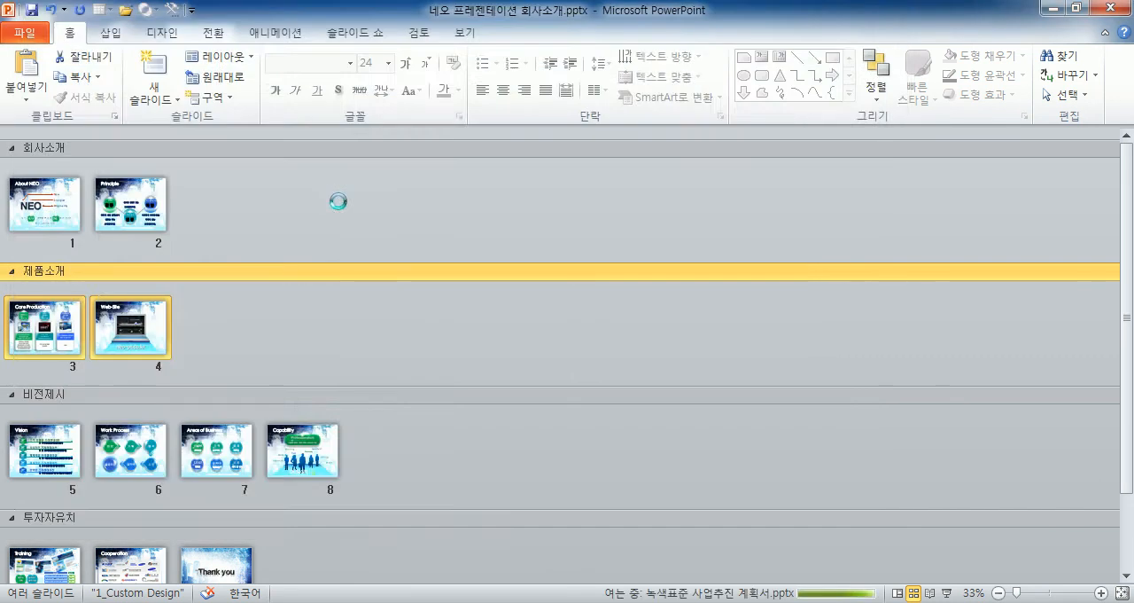